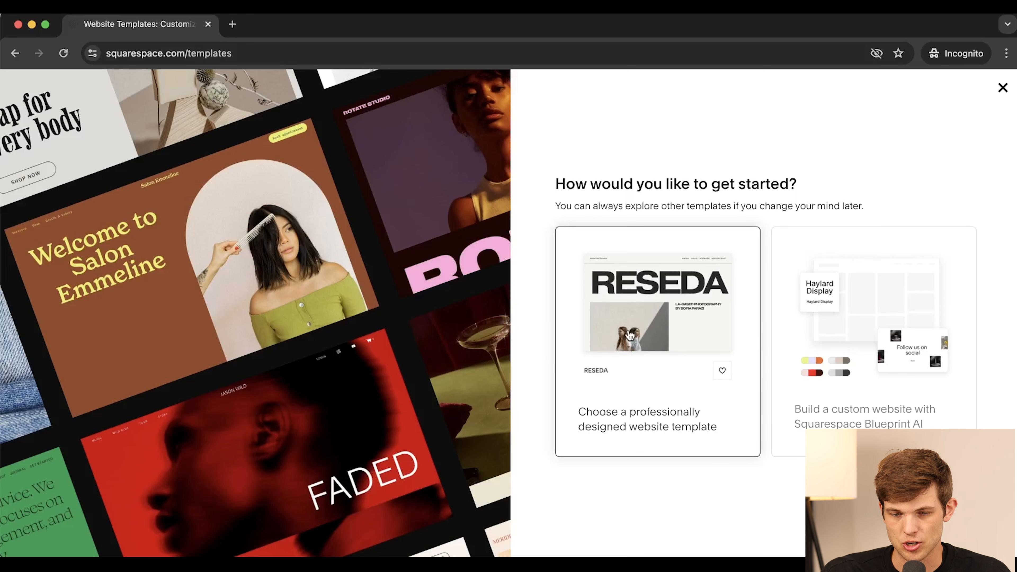
- Dismiss the get-started prompt and browse the 29 Popular Designs templates
{"action": "left_click", "coordinate": [671, 420]}
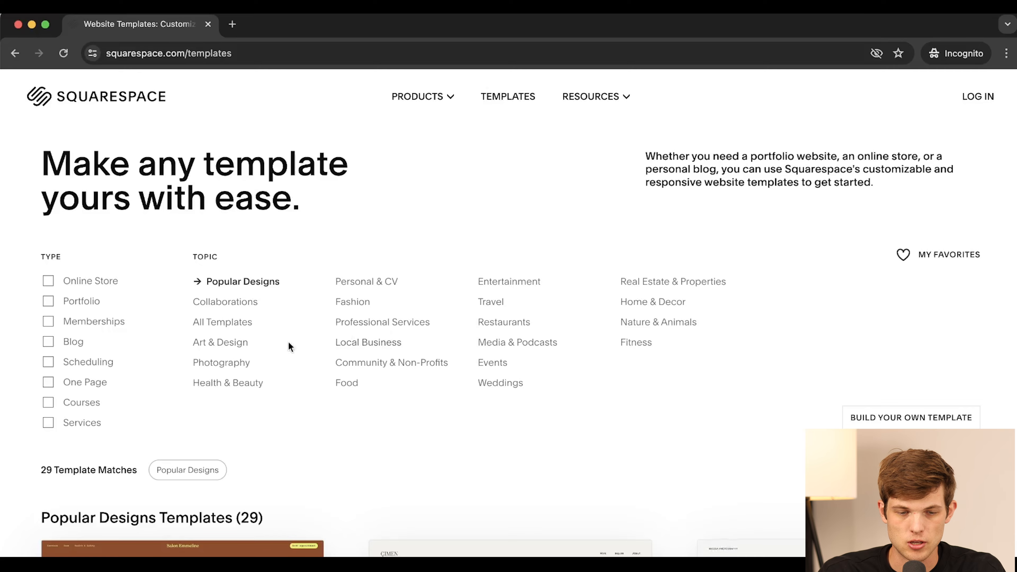
{"action": "scroll", "coordinate": [358, 454], "scroll_direction": "down", "scroll_amount": 7}
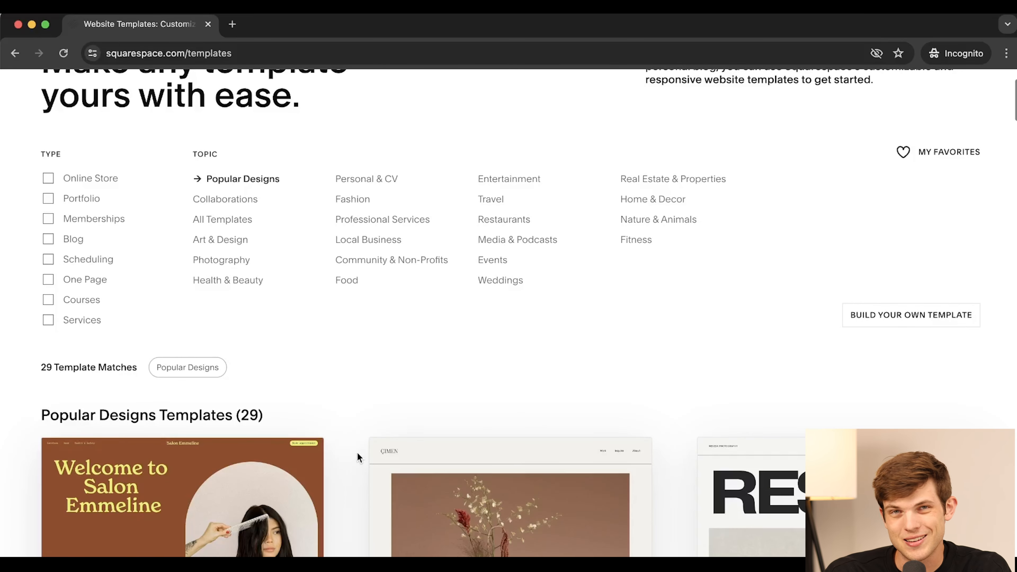
{"action": "scroll", "coordinate": [356, 452], "scroll_direction": "down", "scroll_amount": 16}
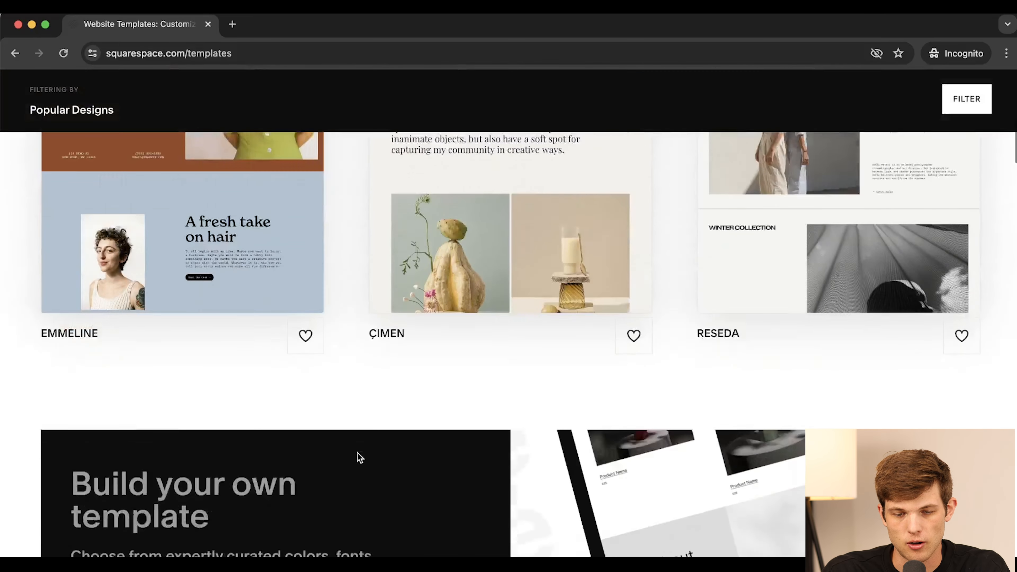
{"action": "scroll", "coordinate": [357, 452], "scroll_direction": "down", "scroll_amount": 18}
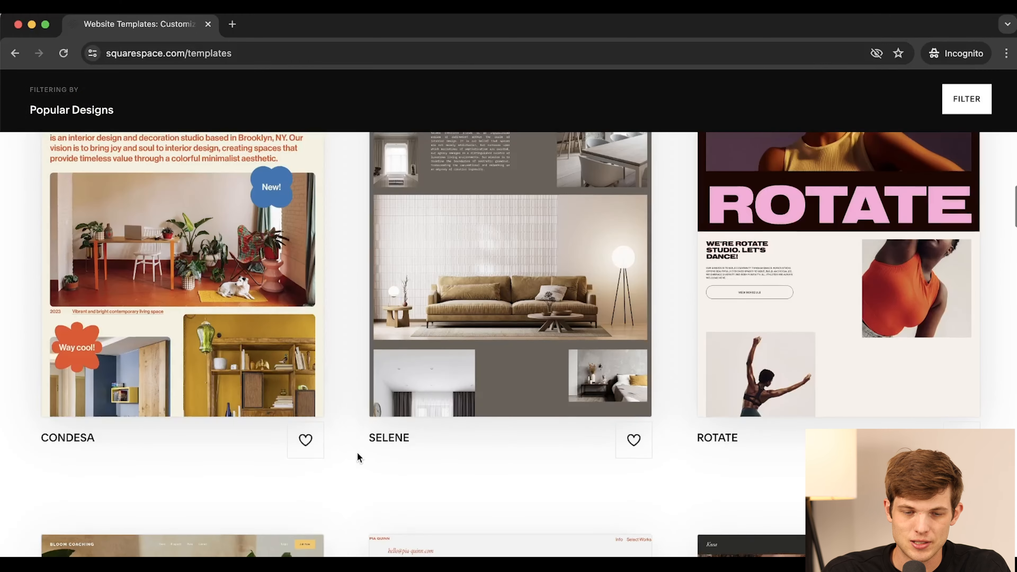
{"action": "scroll", "coordinate": [358, 453], "scroll_direction": "down", "scroll_amount": 12}
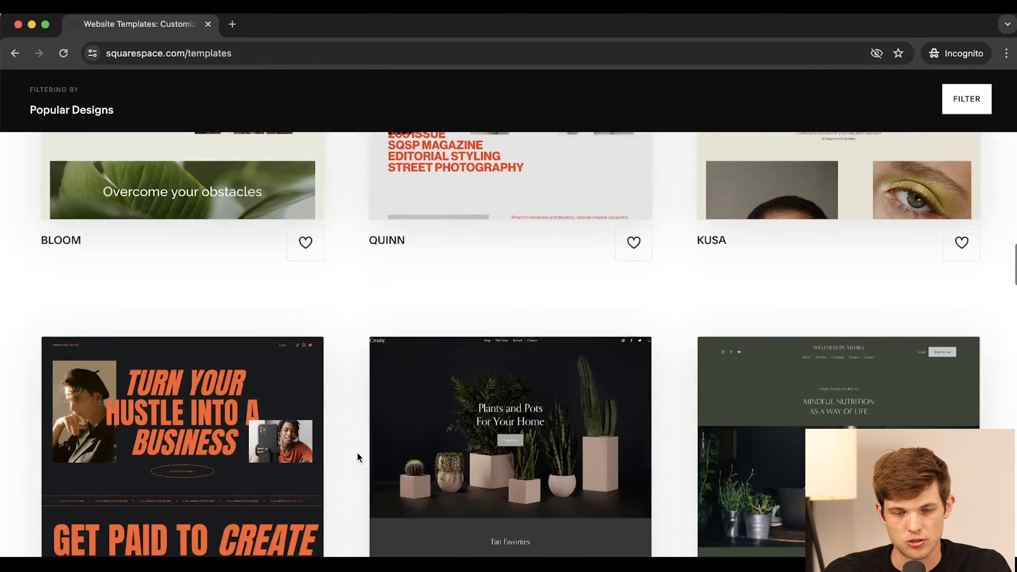
{"action": "scroll", "coordinate": [336, 487], "scroll_direction": "down", "scroll_amount": 2}
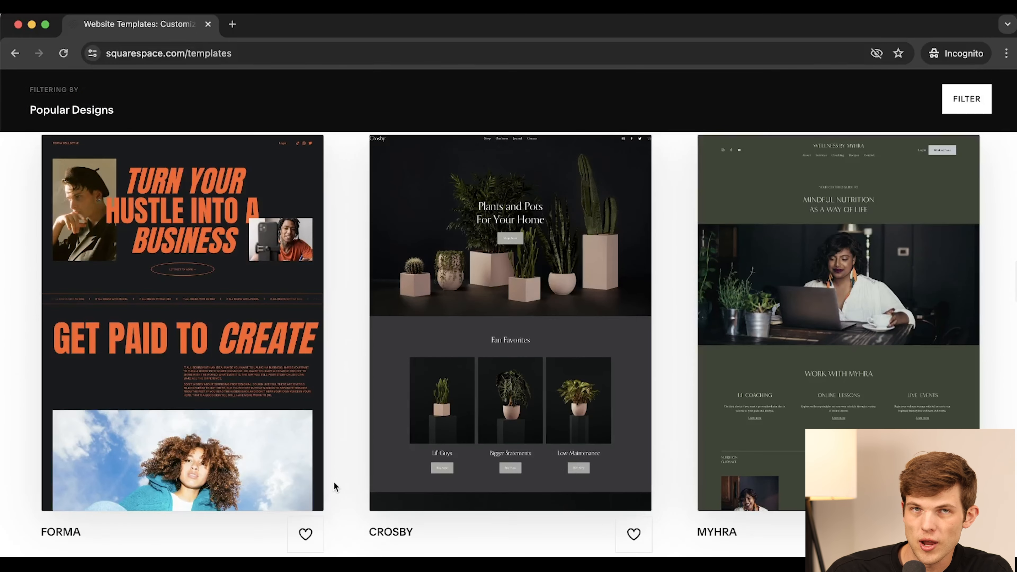
{"action": "scroll", "coordinate": [335, 487], "scroll_direction": "up", "scroll_amount": 20}
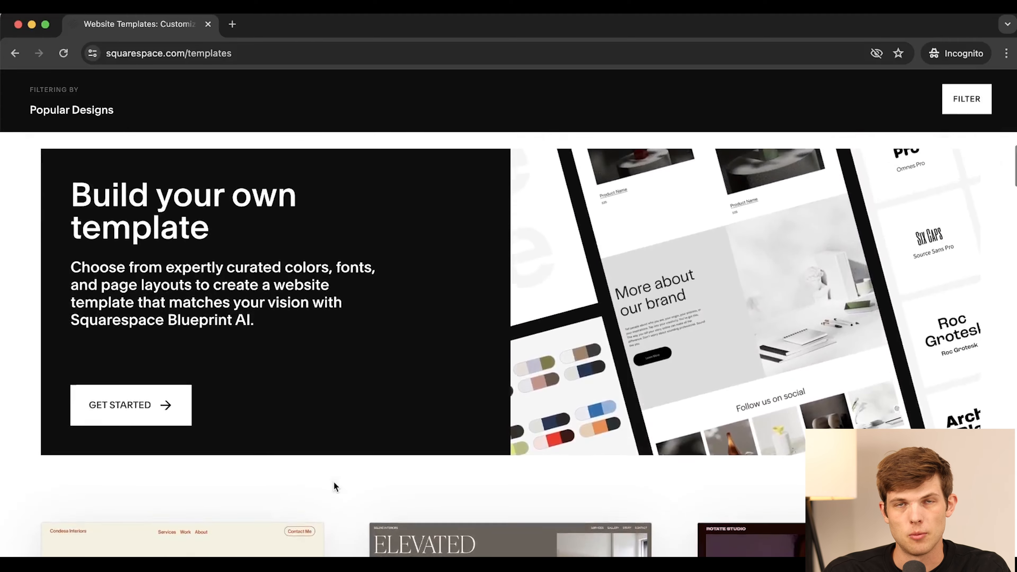
{"action": "scroll", "coordinate": [336, 487], "scroll_direction": "up", "scroll_amount": 10}
{"action": "scroll", "coordinate": [334, 483], "scroll_direction": "up", "scroll_amount": 6}
{"action": "scroll", "coordinate": [334, 483], "scroll_direction": "down", "scroll_amount": 4}
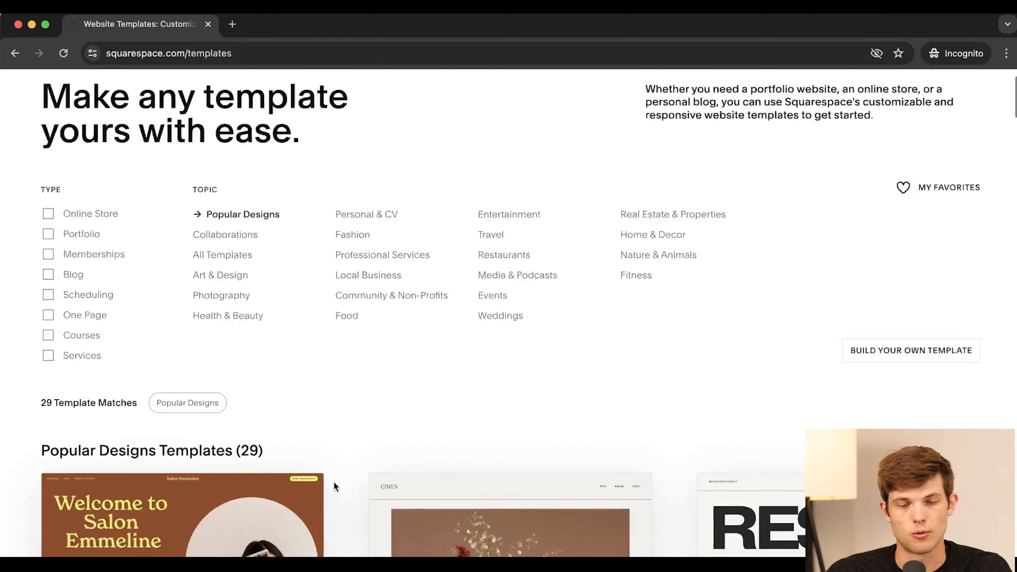
{"action": "scroll", "coordinate": [334, 487], "scroll_direction": "up", "scroll_amount": 3}
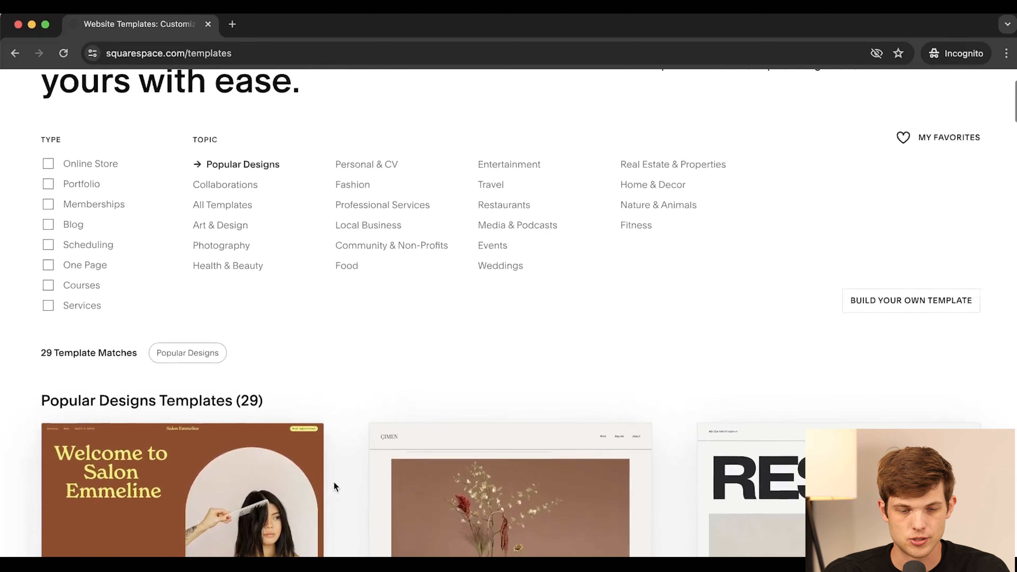
{"action": "scroll", "coordinate": [334, 487], "scroll_direction": "down", "scroll_amount": 1}
{"action": "scroll", "coordinate": [335, 483], "scroll_direction": "up", "scroll_amount": 1}
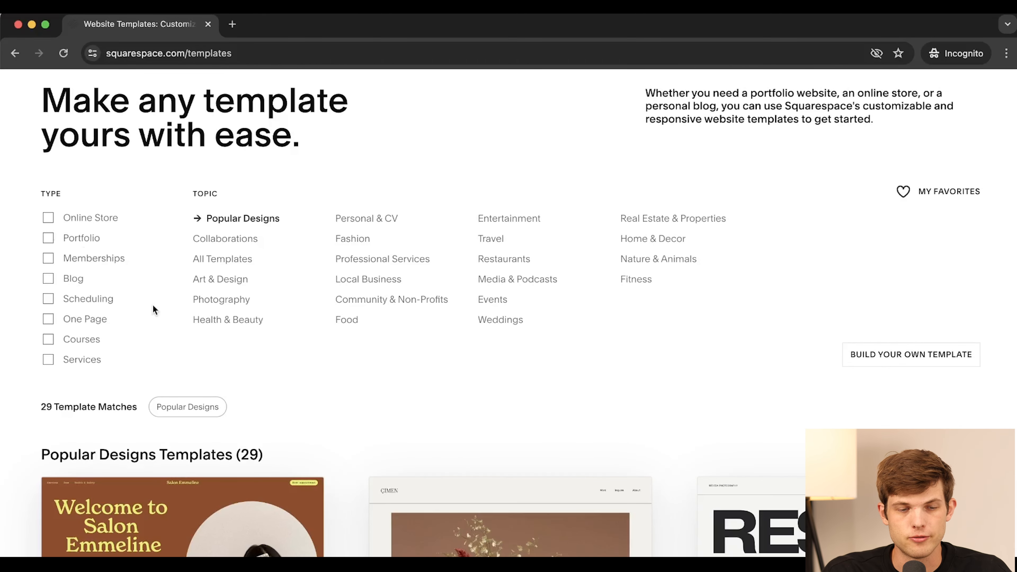
- Filter the gallery to Portfolio templates and scroll the 71 results down to McCurry
{"action": "left_click", "coordinate": [48, 239]}
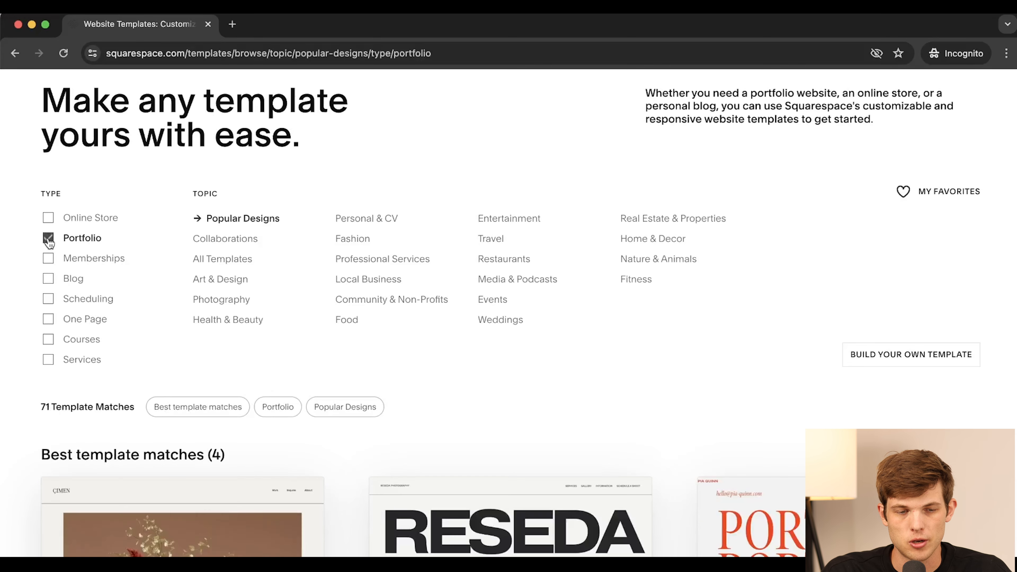
{"action": "scroll", "coordinate": [541, 421], "scroll_direction": "down", "scroll_amount": 6}
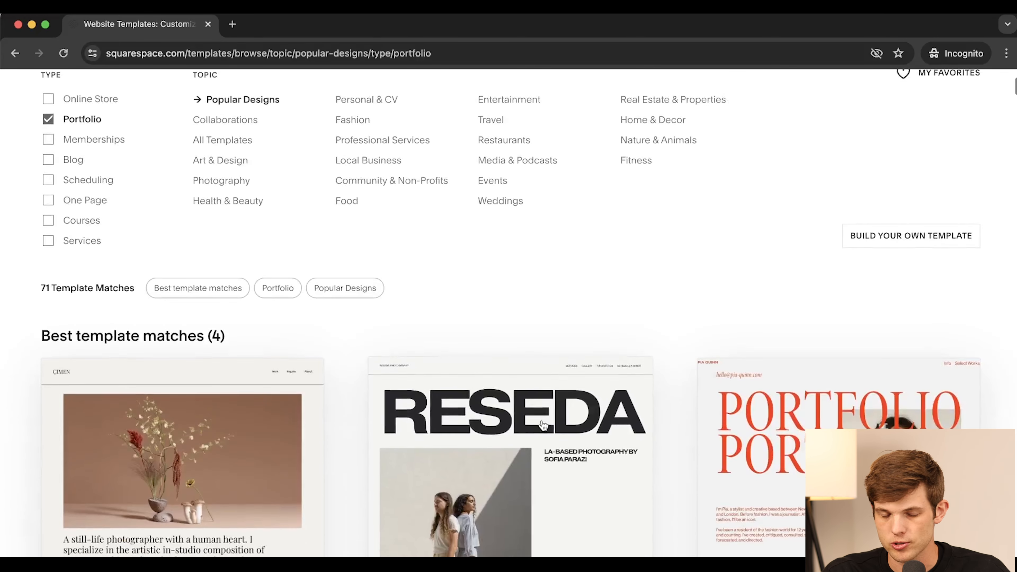
{"action": "scroll", "coordinate": [543, 426], "scroll_direction": "up", "scroll_amount": 1}
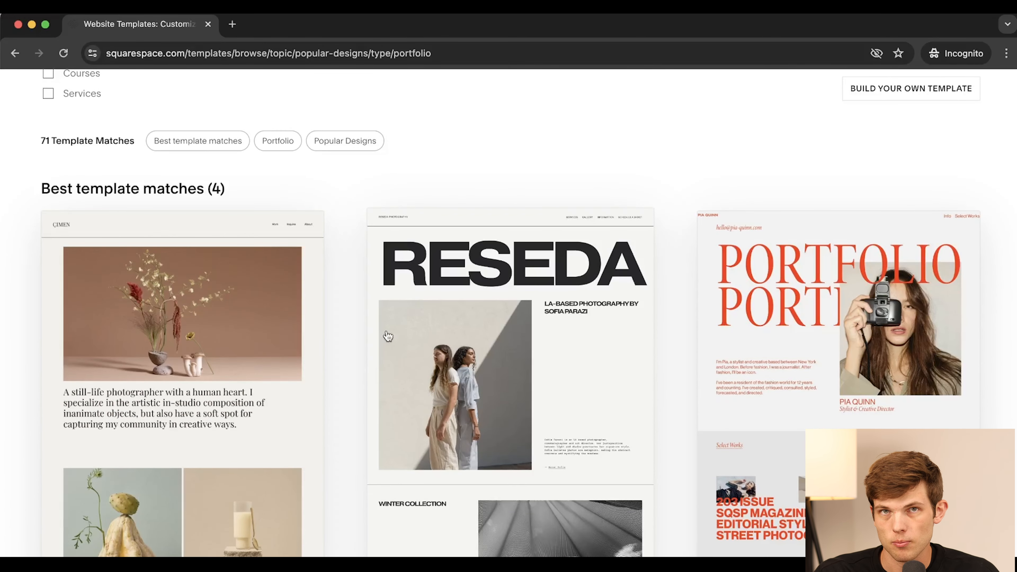
{"action": "scroll", "coordinate": [171, 154], "scroll_direction": "up", "scroll_amount": 6}
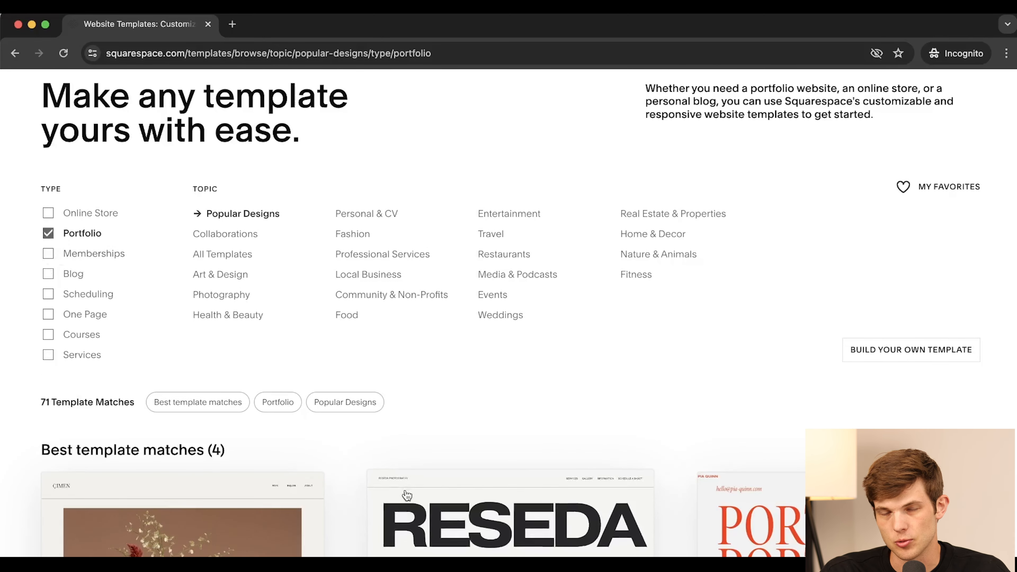
{"action": "scroll", "coordinate": [658, 533], "scroll_direction": "down", "scroll_amount": 6}
{"action": "scroll", "coordinate": [659, 533], "scroll_direction": "down", "scroll_amount": 3}
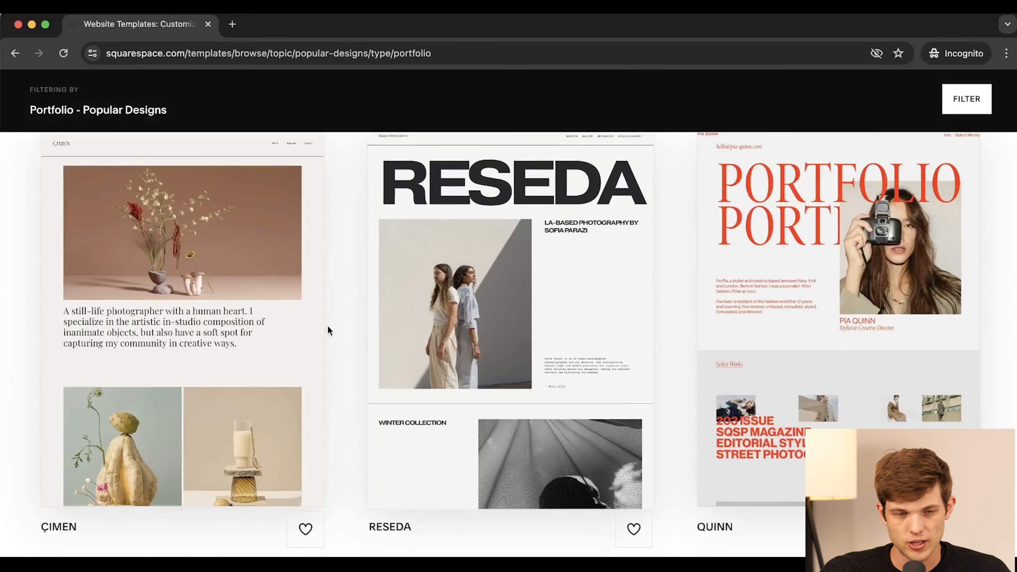
{"action": "scroll", "coordinate": [330, 331], "scroll_direction": "down", "scroll_amount": 5}
{"action": "scroll", "coordinate": [196, 321], "scroll_direction": "down", "scroll_amount": 20}
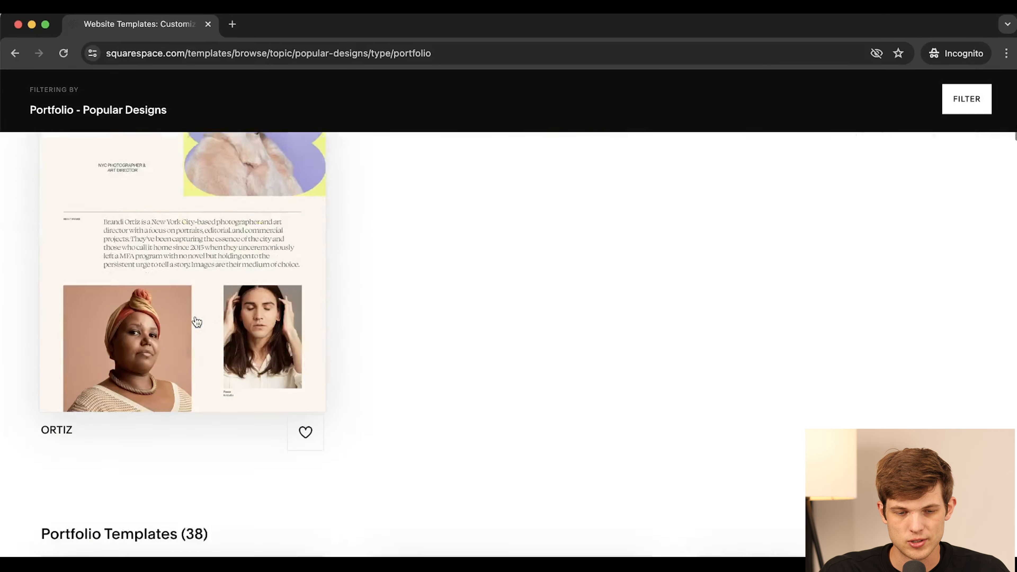
{"action": "scroll", "coordinate": [317, 315], "scroll_direction": "down", "scroll_amount": 15}
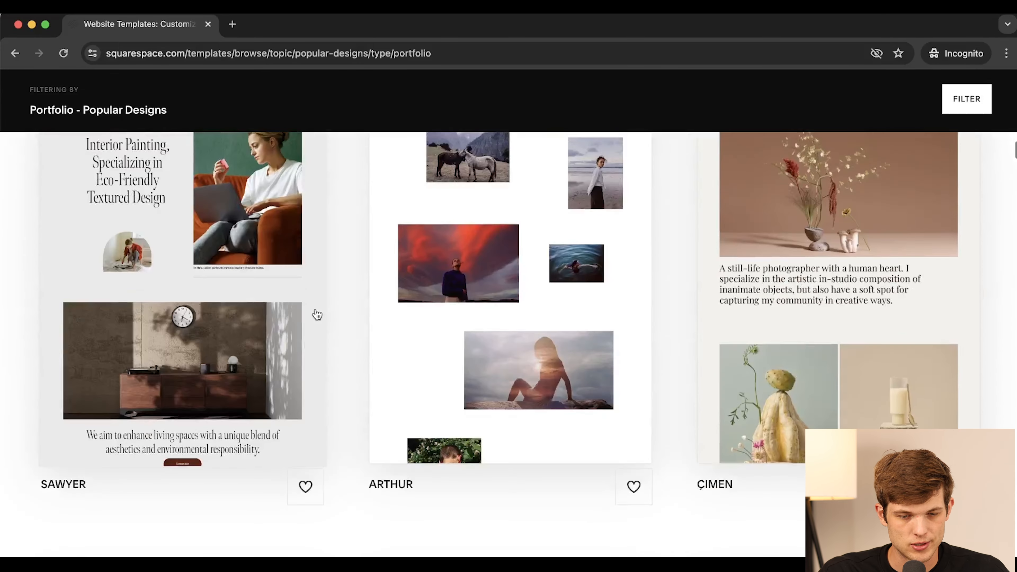
{"action": "scroll", "coordinate": [316, 315], "scroll_direction": "down", "scroll_amount": 12}
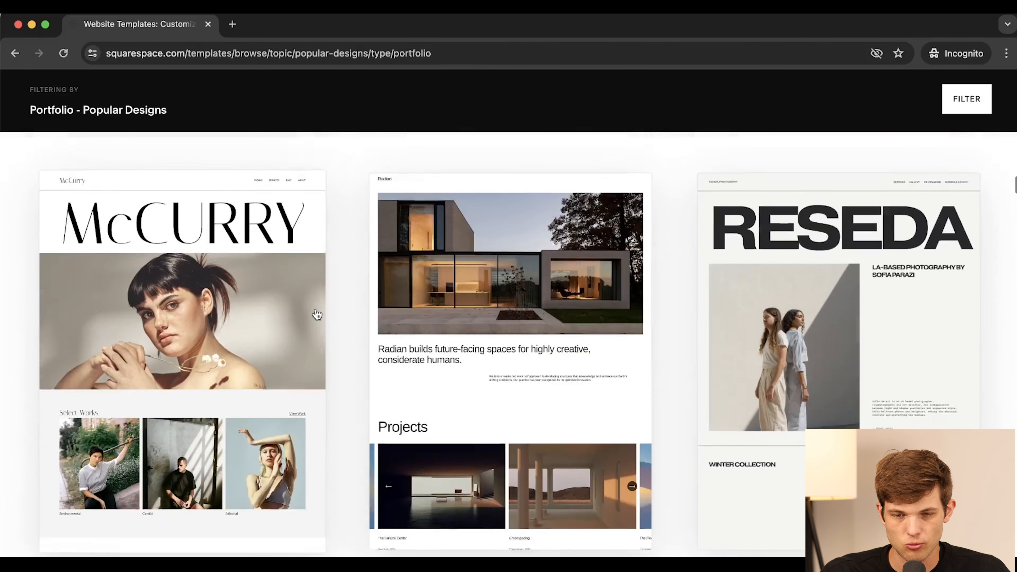
{"action": "scroll", "coordinate": [316, 314], "scroll_direction": "up", "scroll_amount": 2}
{"action": "scroll", "coordinate": [316, 315], "scroll_direction": "up", "scroll_amount": 2}
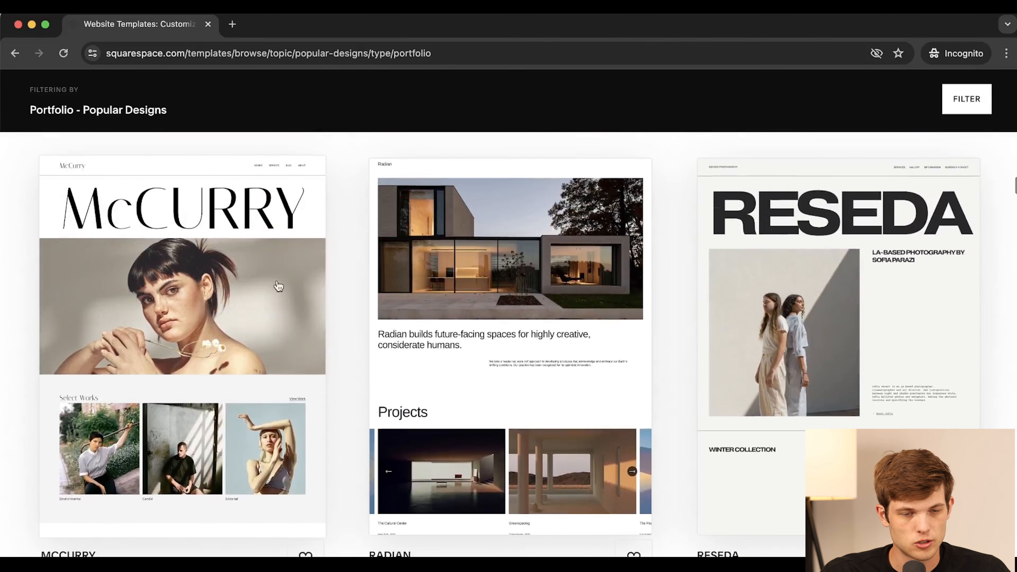
{"action": "scroll", "coordinate": [181, 312], "scroll_direction": "up", "scroll_amount": 2}
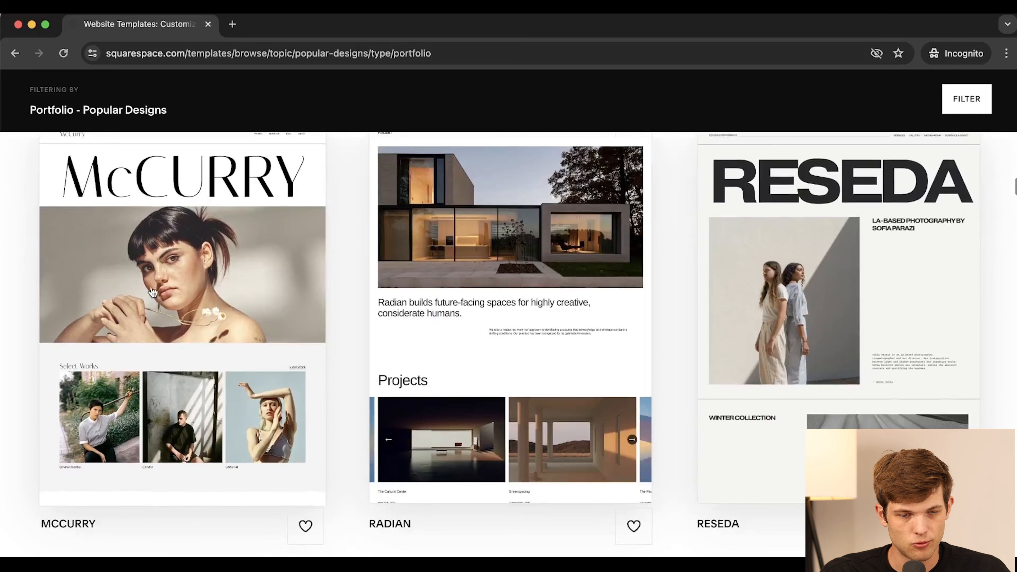
- Preview the McCurry template in several colour presets, ending on the original black-and-white
{"action": "left_click", "coordinate": [203, 282]}
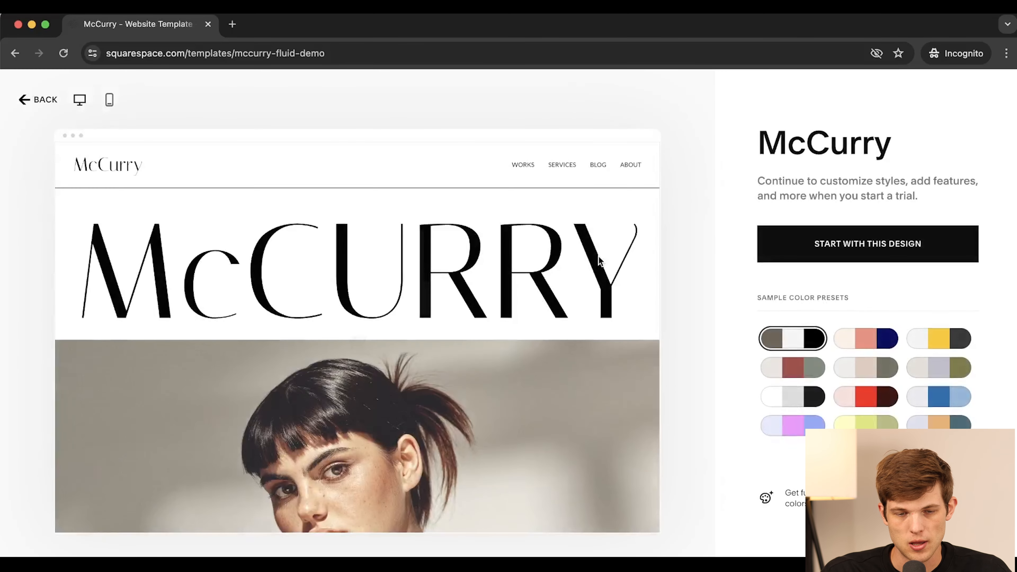
{"action": "left_click", "coordinate": [795, 371]}
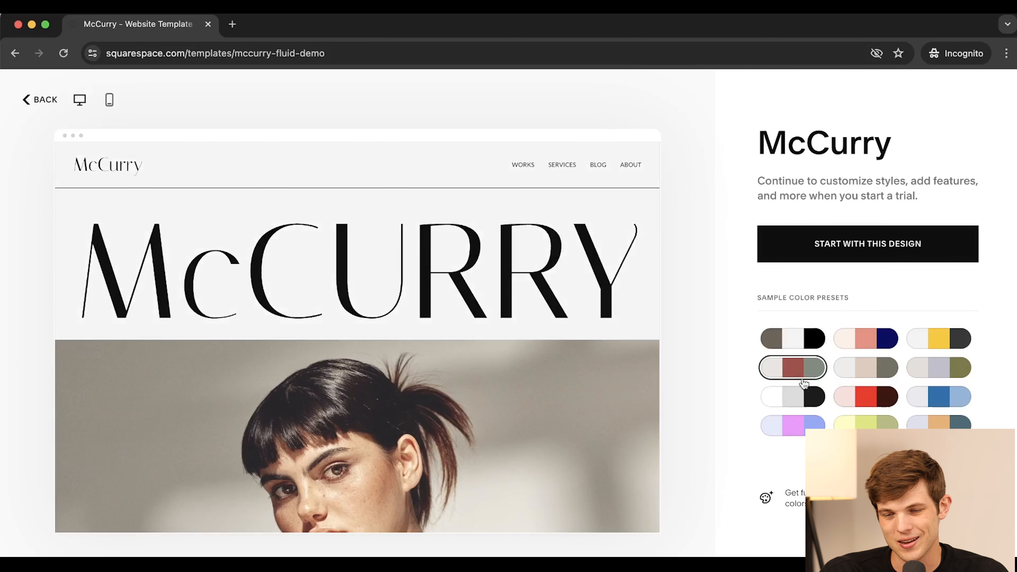
{"action": "left_click", "coordinate": [793, 396]}
{"action": "left_click", "coordinate": [791, 427]}
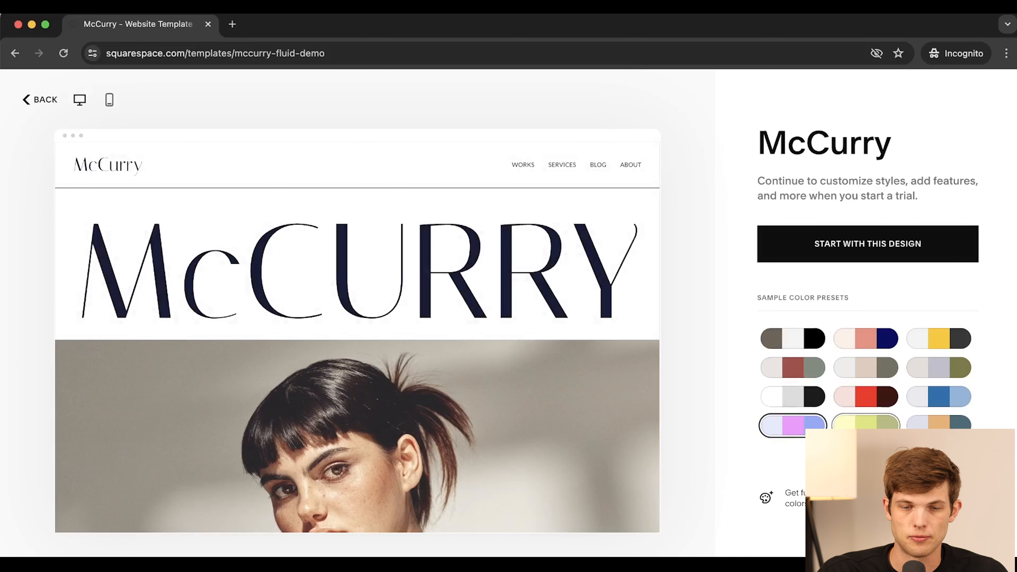
{"action": "left_click", "coordinate": [867, 423]}
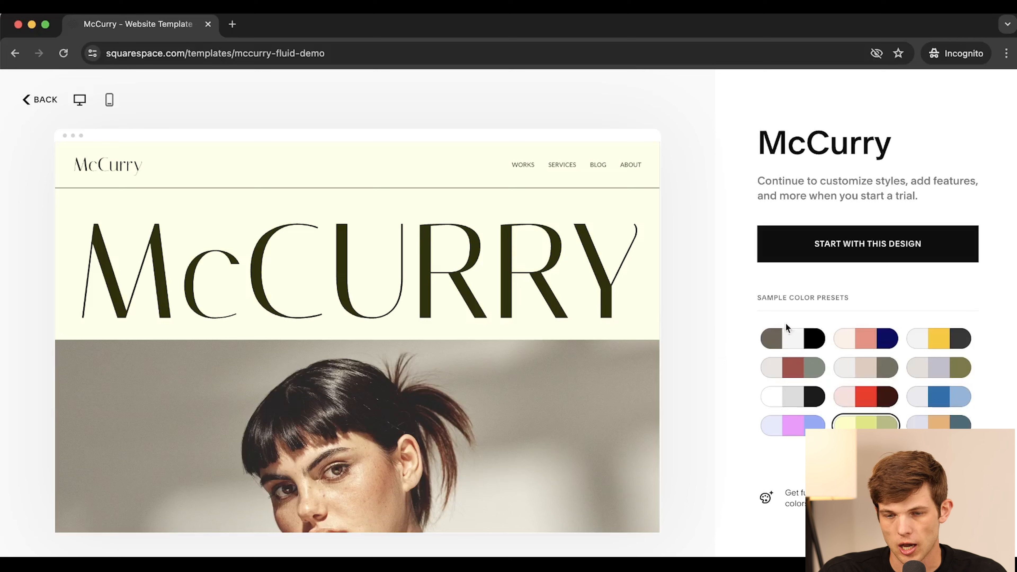
{"action": "left_click", "coordinate": [798, 344]}
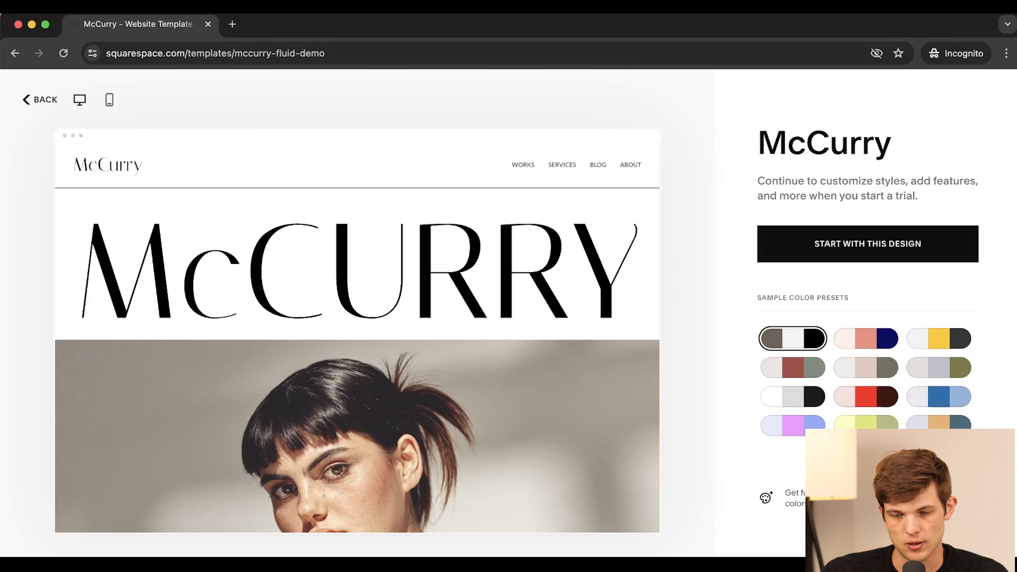
- Look through the live McCurry demo site in a new tab, then close it
{"action": "left_click", "coordinate": [868, 460]}
{"action": "scroll", "coordinate": [332, 295], "scroll_direction": "down", "scroll_amount": 10}
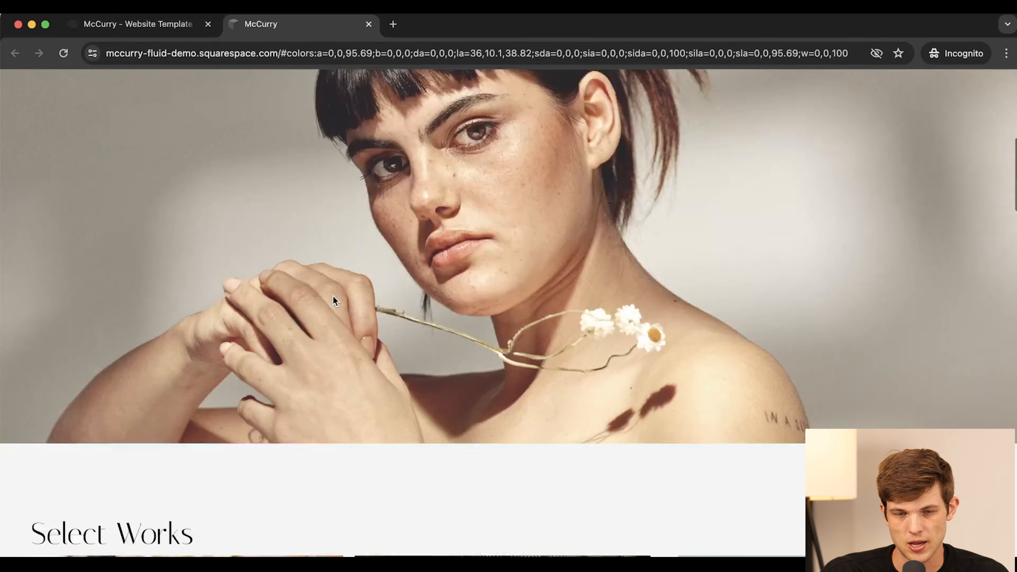
{"action": "scroll", "coordinate": [333, 295], "scroll_direction": "down", "scroll_amount": 15}
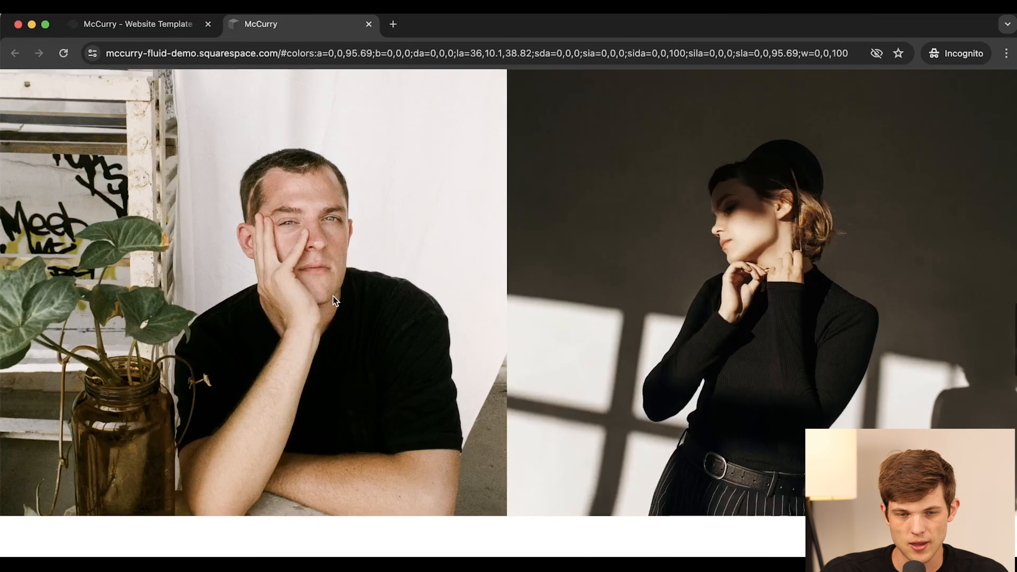
{"action": "scroll", "coordinate": [336, 300], "scroll_direction": "down", "scroll_amount": 10}
{"action": "scroll", "coordinate": [333, 295], "scroll_direction": "up", "scroll_amount": 6}
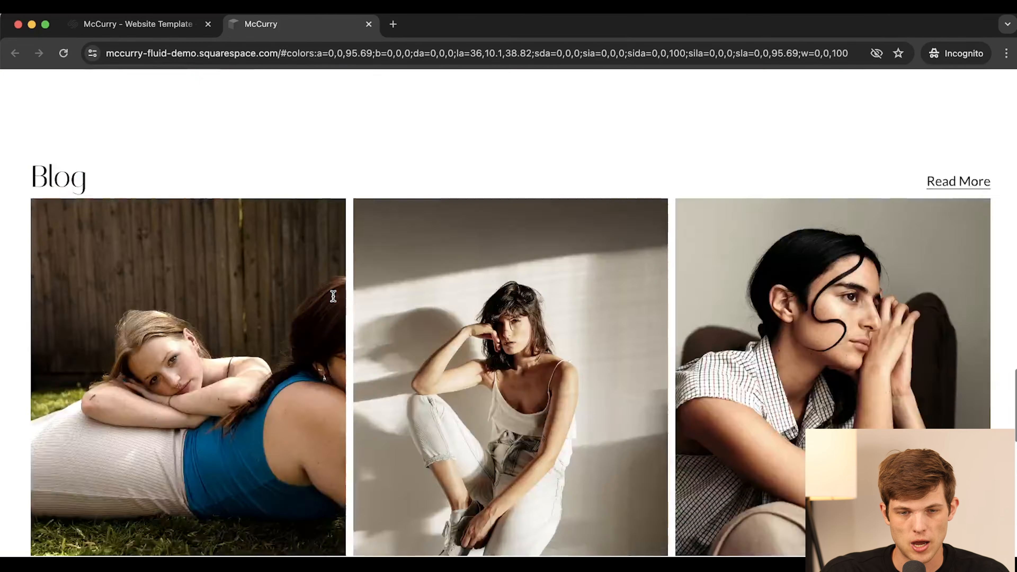
{"action": "scroll", "coordinate": [333, 296], "scroll_direction": "up", "scroll_amount": 20}
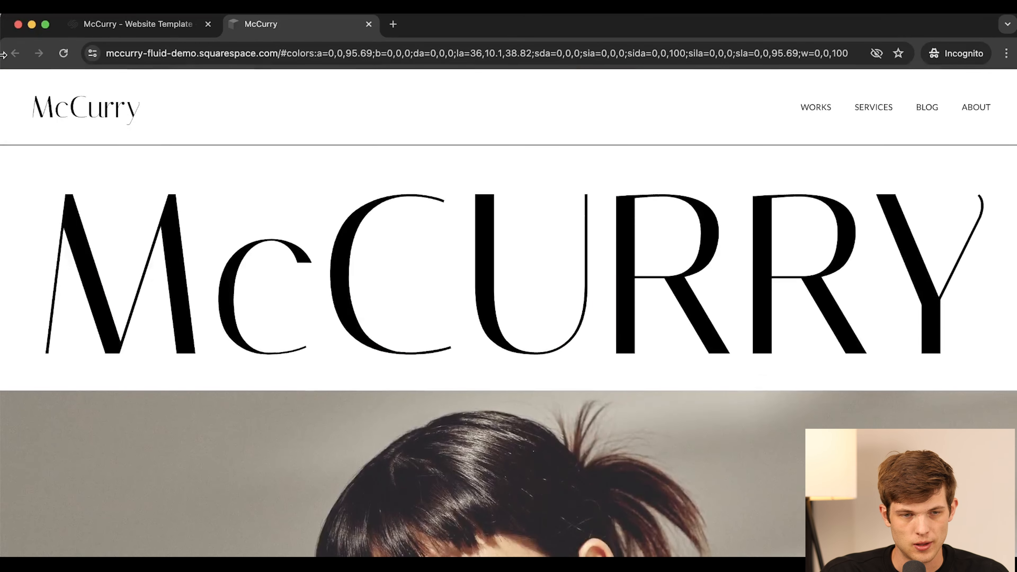
{"action": "left_click", "coordinate": [369, 24]}
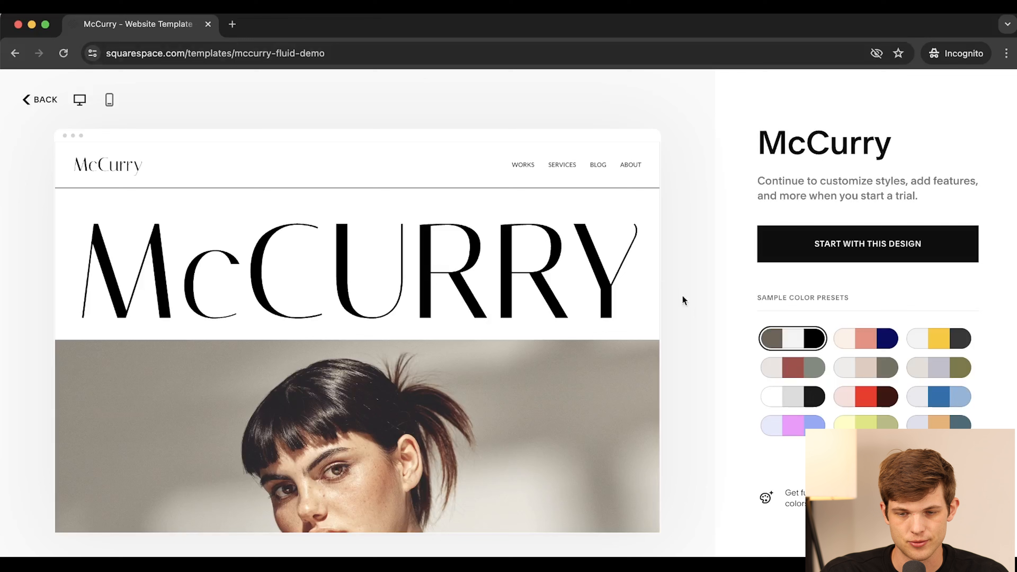
- Create a new site from the McCurry design and dismiss the Style Your Site prompt
{"action": "left_click", "coordinate": [787, 253]}
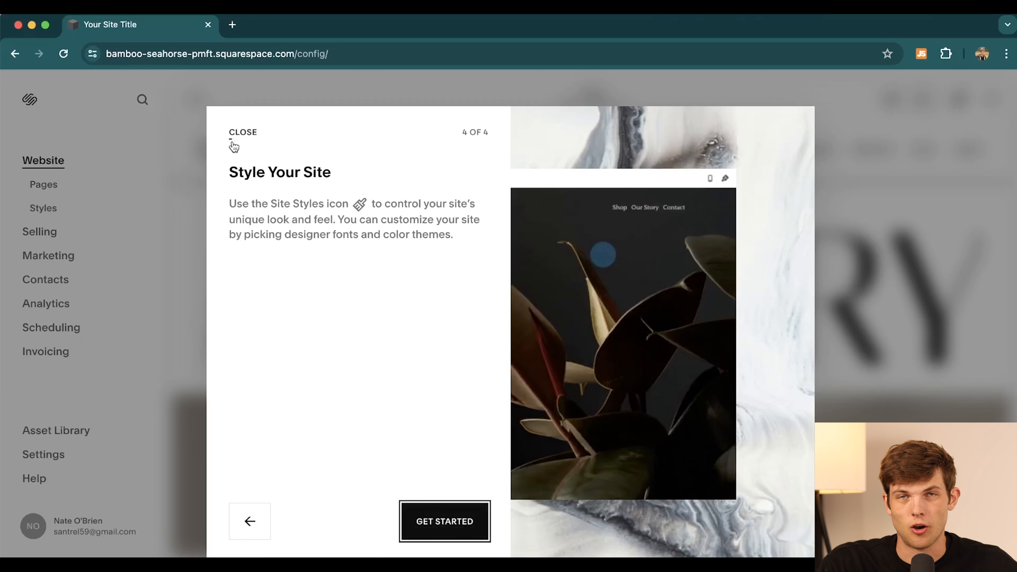
{"action": "left_click", "coordinate": [232, 132]}
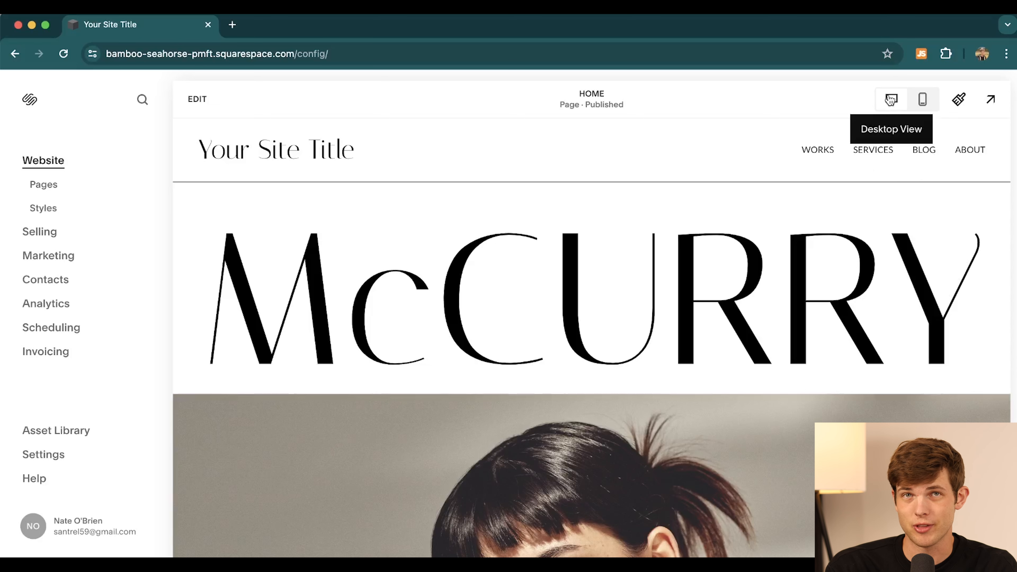
{"action": "scroll", "coordinate": [670, 263], "scroll_direction": "down", "scroll_amount": 3}
{"action": "scroll", "coordinate": [671, 267], "scroll_direction": "up", "scroll_amount": 3}
{"action": "left_click", "coordinate": [923, 99]}
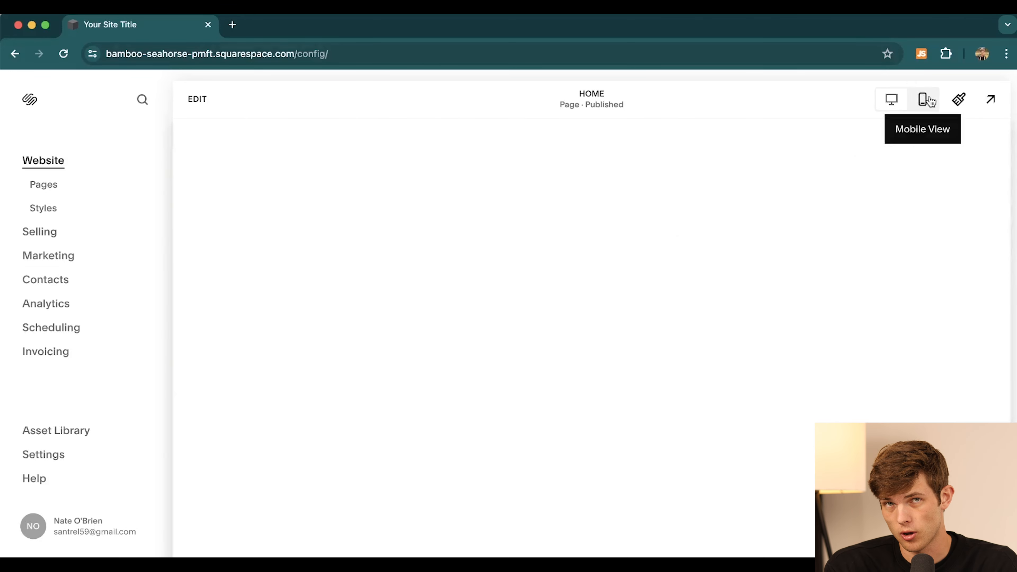
{"action": "scroll", "coordinate": [666, 301], "scroll_direction": "down", "scroll_amount": 10}
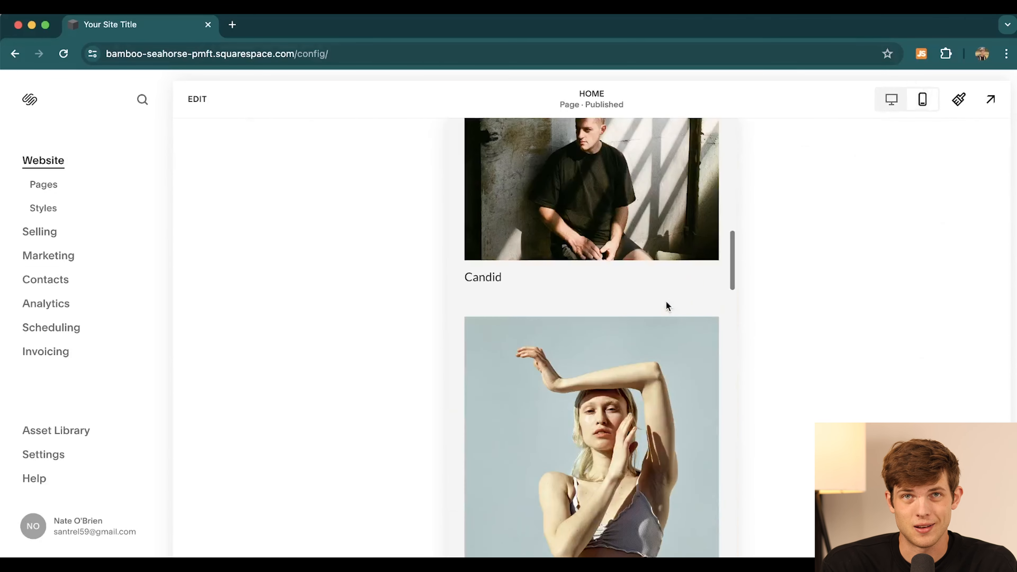
{"action": "scroll", "coordinate": [667, 303], "scroll_direction": "down", "scroll_amount": 10}
{"action": "scroll", "coordinate": [666, 303], "scroll_direction": "up", "scroll_amount": 20}
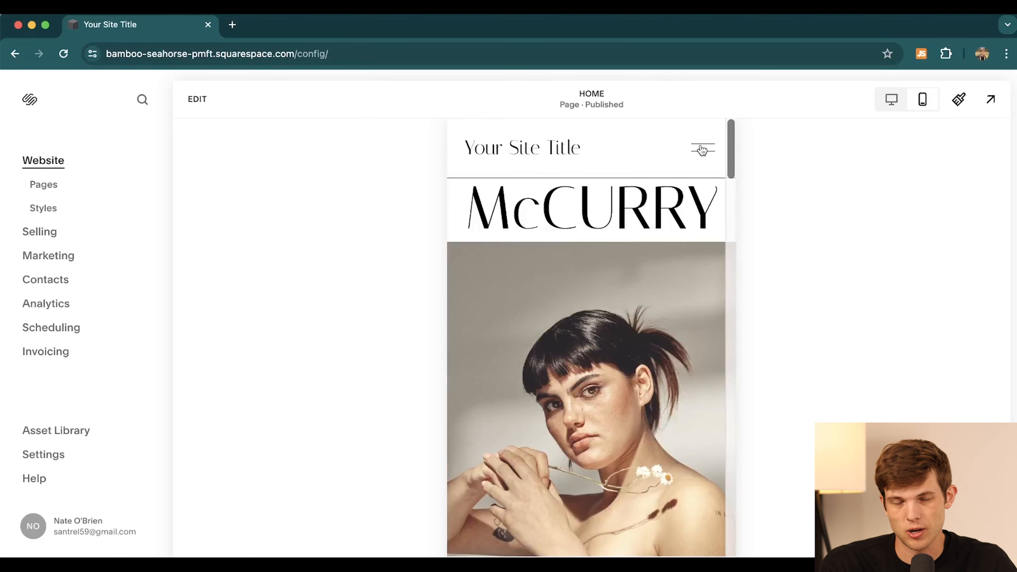
{"action": "left_click", "coordinate": [892, 100]}
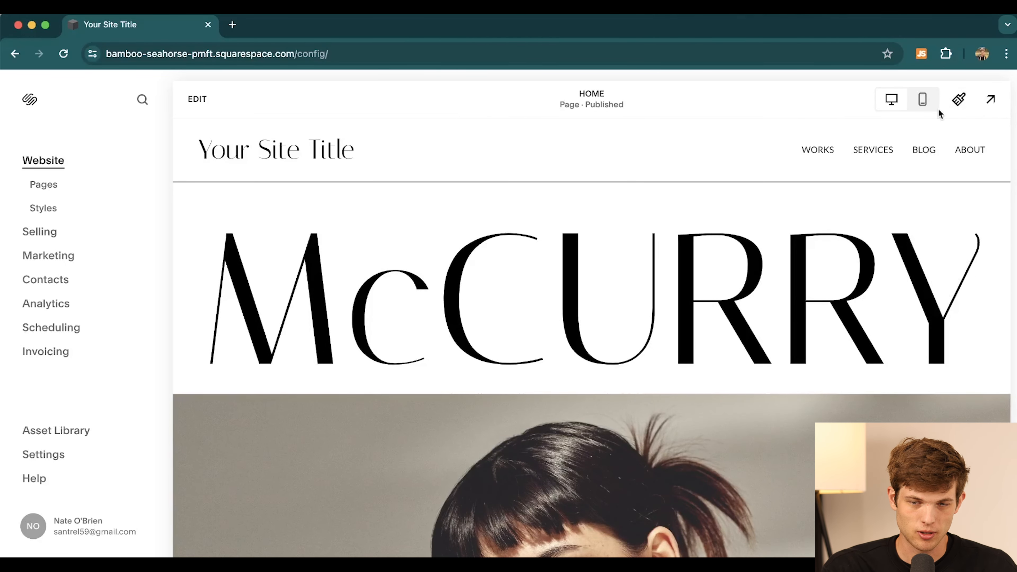
- Review the site's font settings and available font packs in Site Styles without changing them
{"action": "left_click", "coordinate": [958, 100]}
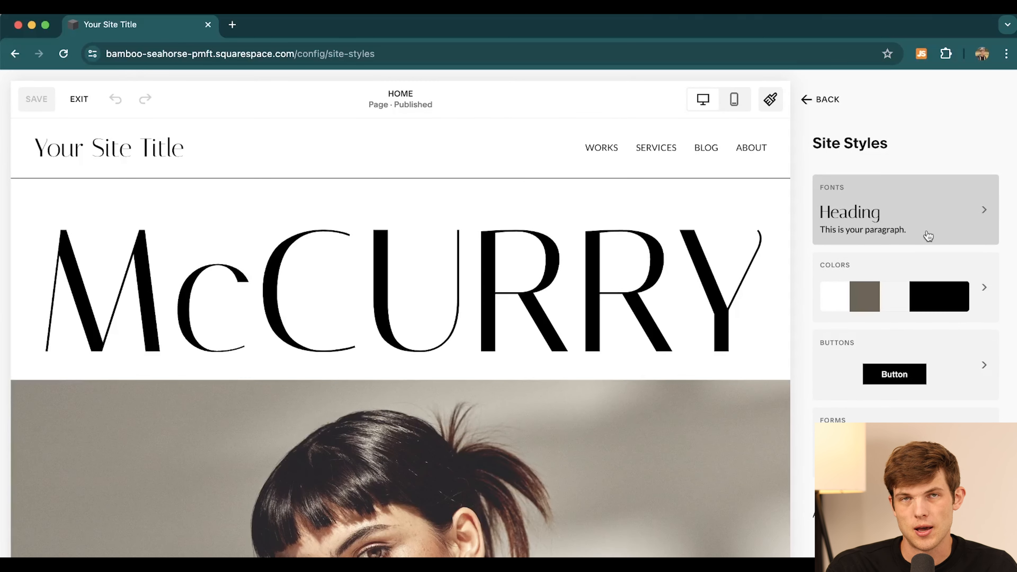
{"action": "left_click", "coordinate": [902, 214]}
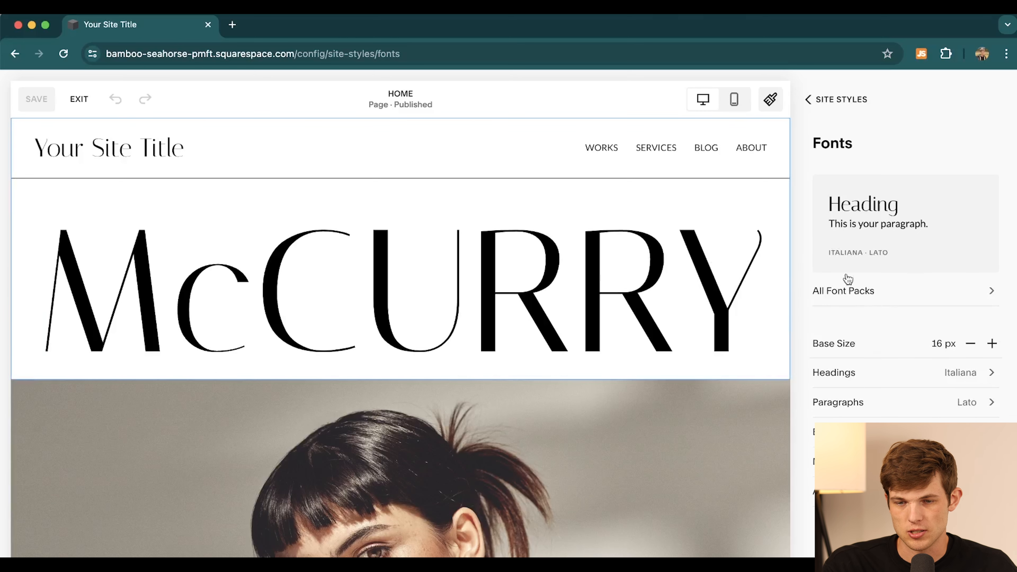
{"action": "left_click", "coordinate": [871, 245]}
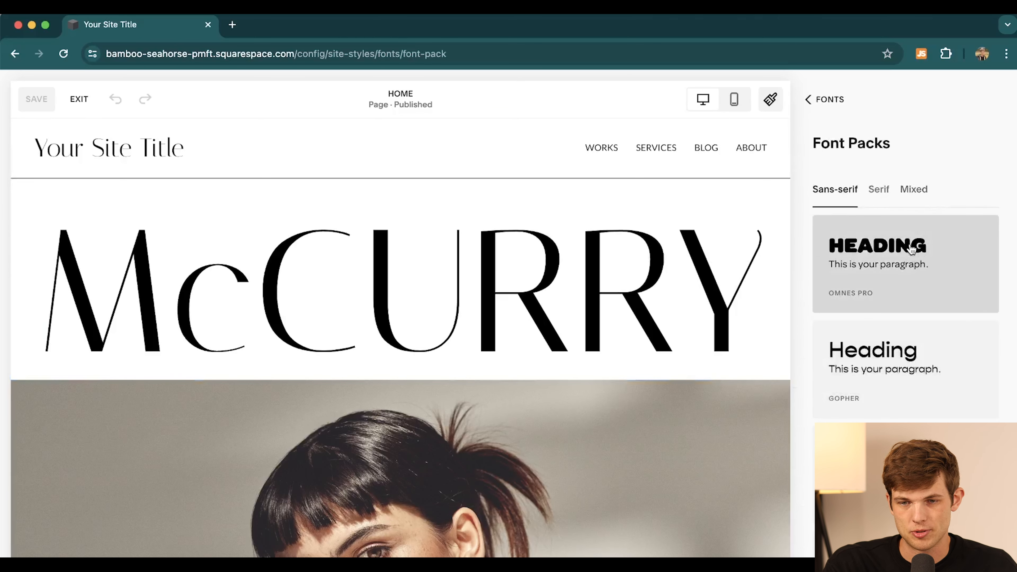
{"action": "scroll", "coordinate": [909, 261], "scroll_direction": "down", "scroll_amount": 5}
{"action": "scroll", "coordinate": [909, 261], "scroll_direction": "up", "scroll_amount": 5}
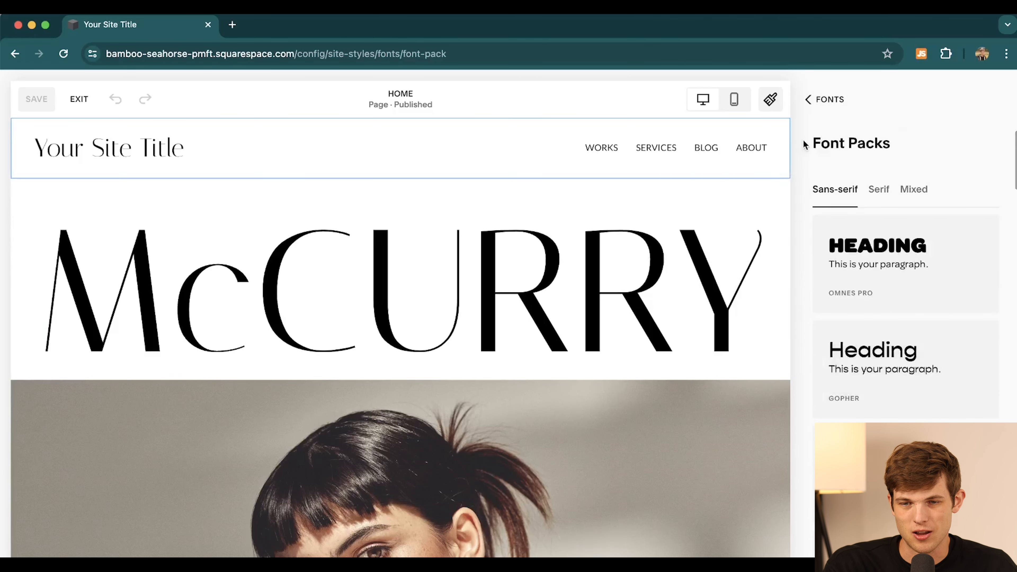
{"action": "left_click", "coordinate": [809, 100]}
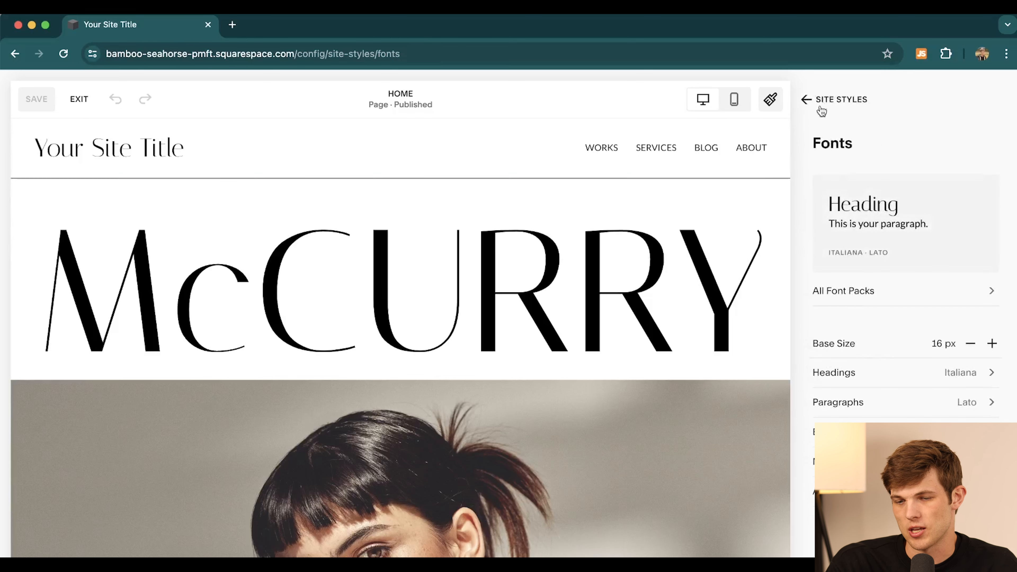
{"action": "left_click", "coordinate": [806, 99]}
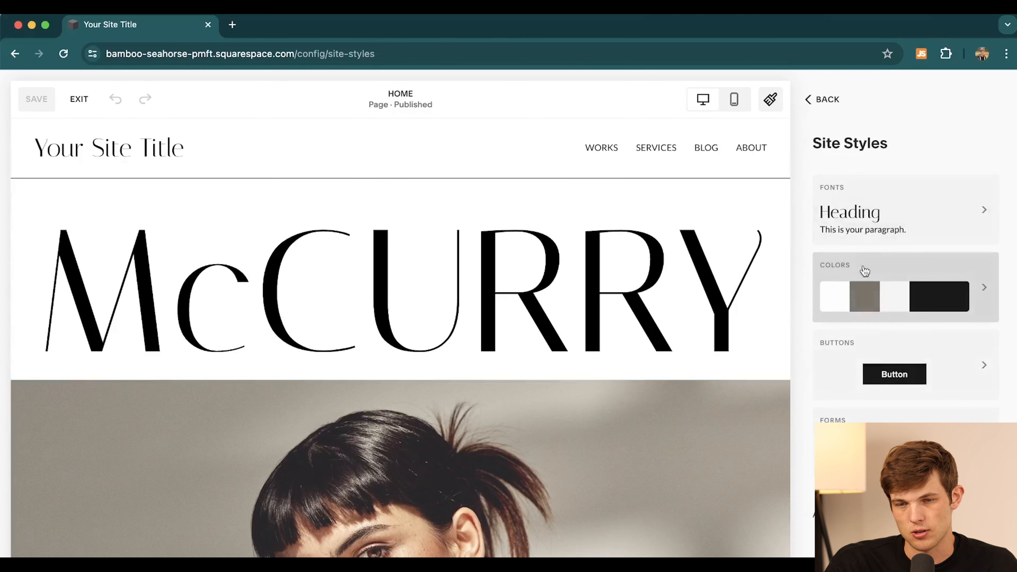
- Look over the button styles, then close Site Styles leaving everything as the template set it
{"action": "left_click", "coordinate": [959, 386]}
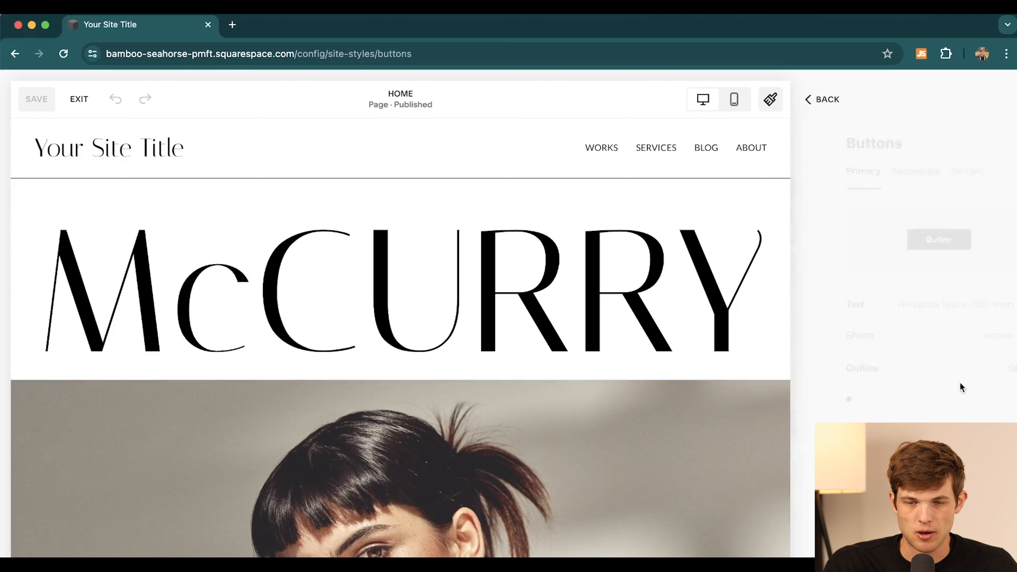
{"action": "left_click", "coordinate": [808, 99]}
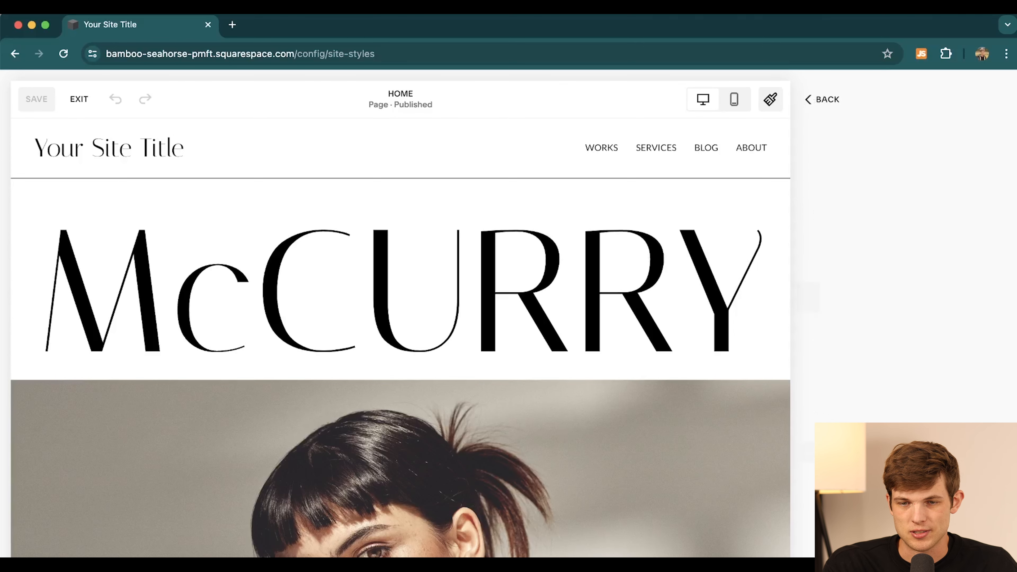
{"action": "left_click", "coordinate": [823, 101]}
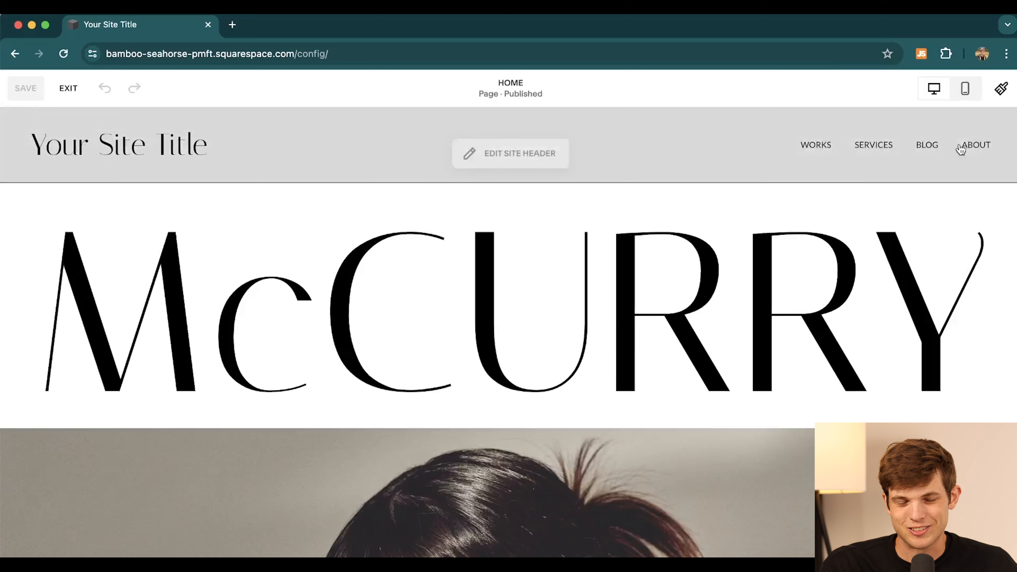
- Exit the page editor back to the Website dashboard with its Home page preview
{"action": "left_click", "coordinate": [69, 89]}
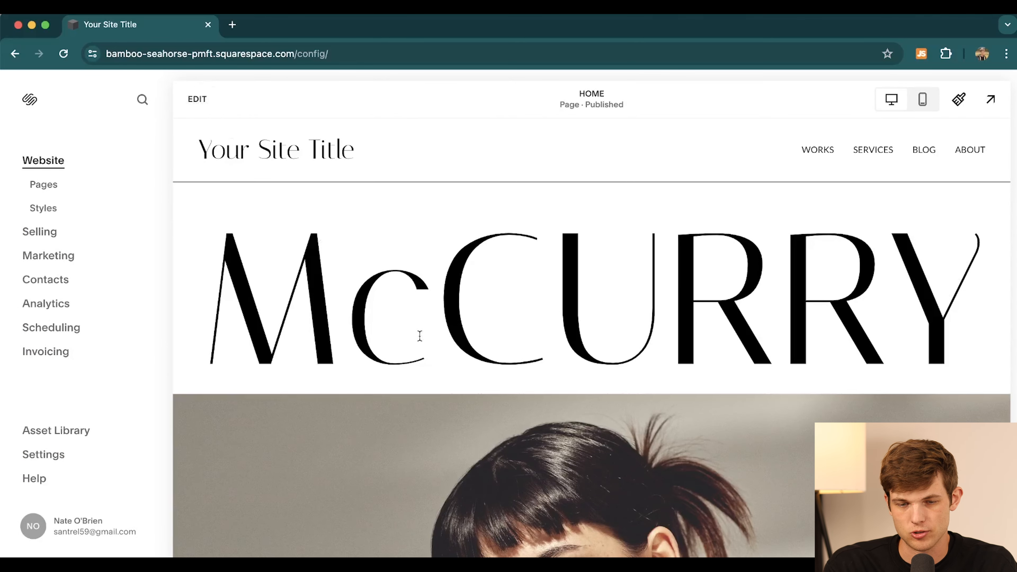
{"action": "scroll", "coordinate": [420, 336], "scroll_direction": "down", "scroll_amount": 5}
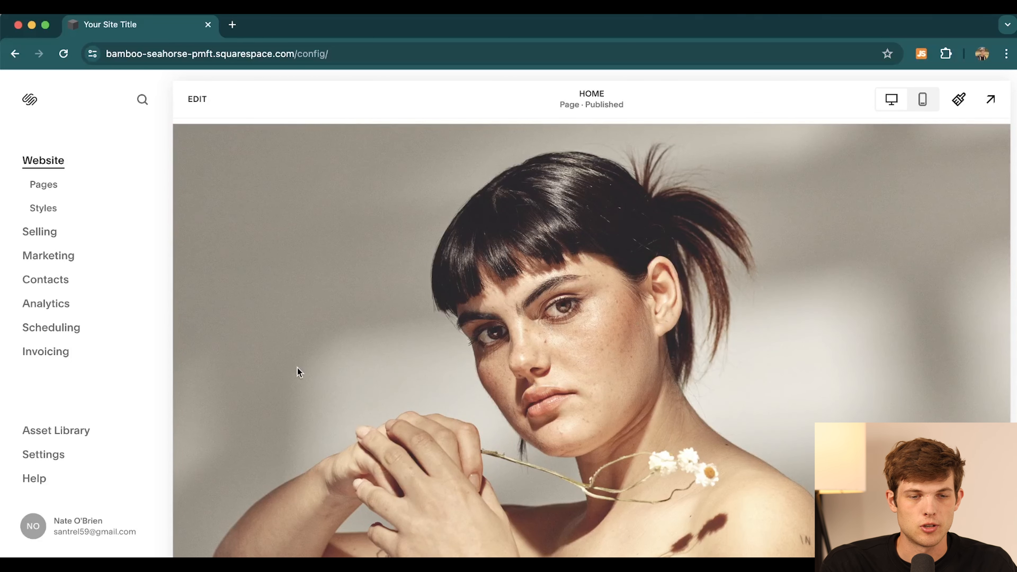
{"action": "scroll", "coordinate": [195, 337], "scroll_direction": "up", "scroll_amount": 5}
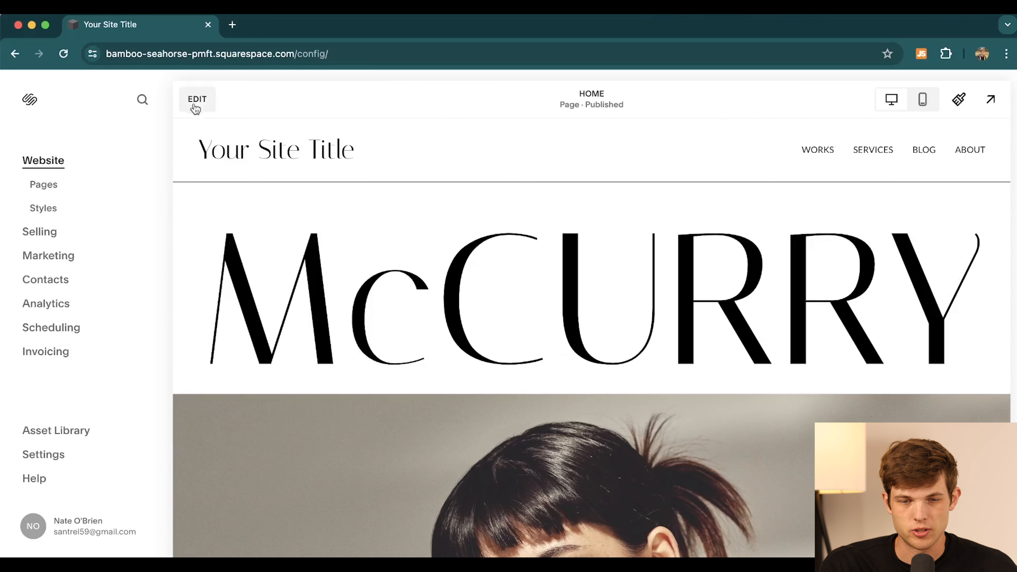
- Reopen the Home page in the editor and look over its sections
{"action": "left_click", "coordinate": [198, 100]}
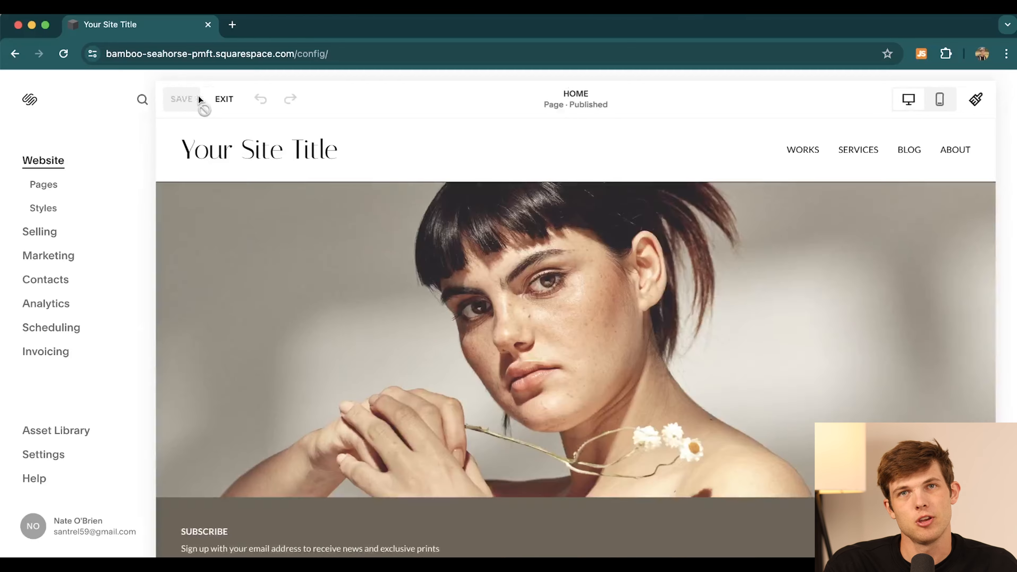
{"action": "scroll", "coordinate": [546, 462], "scroll_direction": "down", "scroll_amount": 10}
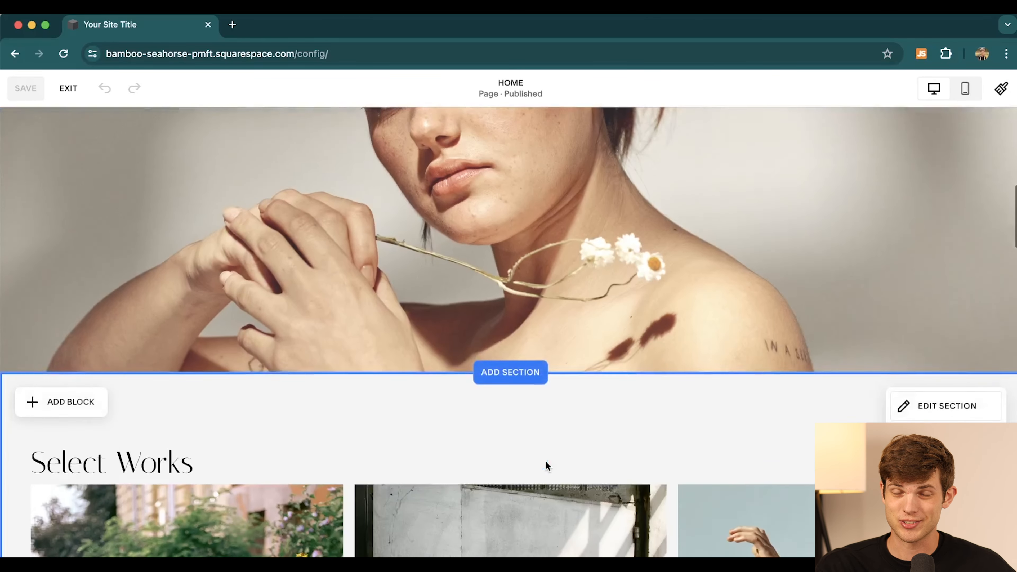
{"action": "scroll", "coordinate": [546, 462], "scroll_direction": "up", "scroll_amount": 10}
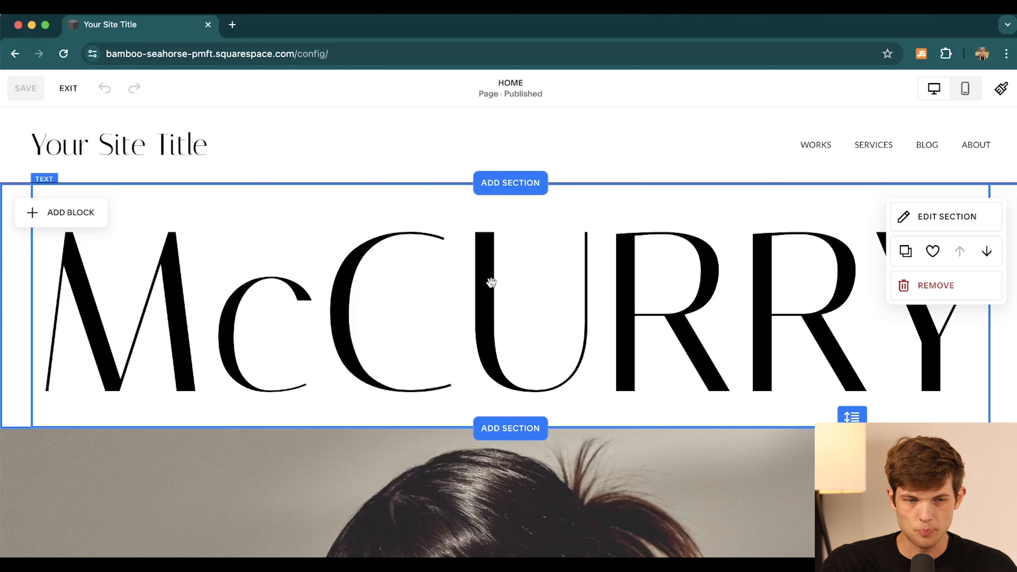
{"action": "scroll", "coordinate": [511, 304], "scroll_direction": "down", "scroll_amount": 5}
{"action": "scroll", "coordinate": [512, 303], "scroll_direction": "up", "scroll_amount": 5}
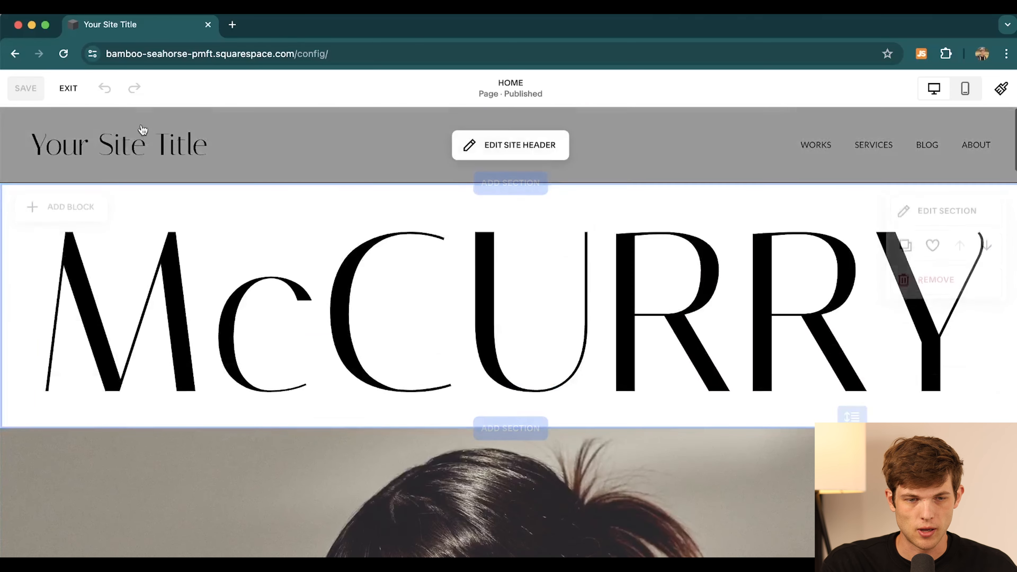
- Change the header's site title from 'Your Site Title' to the owner's name plus 'Portfolio'
{"action": "left_click", "coordinate": [185, 144]}
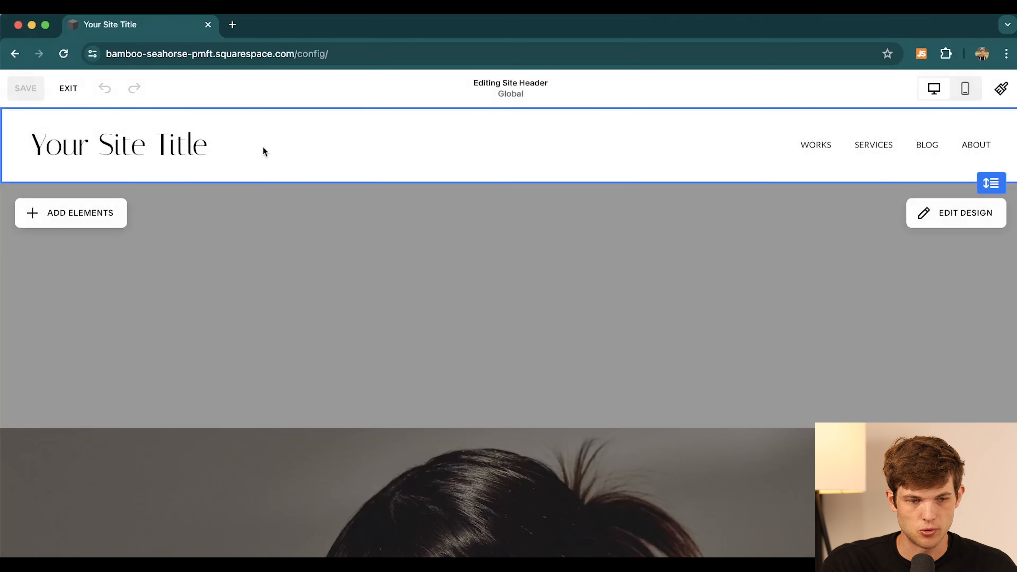
{"action": "left_click", "coordinate": [199, 151]}
{"action": "left_click", "coordinate": [230, 137]}
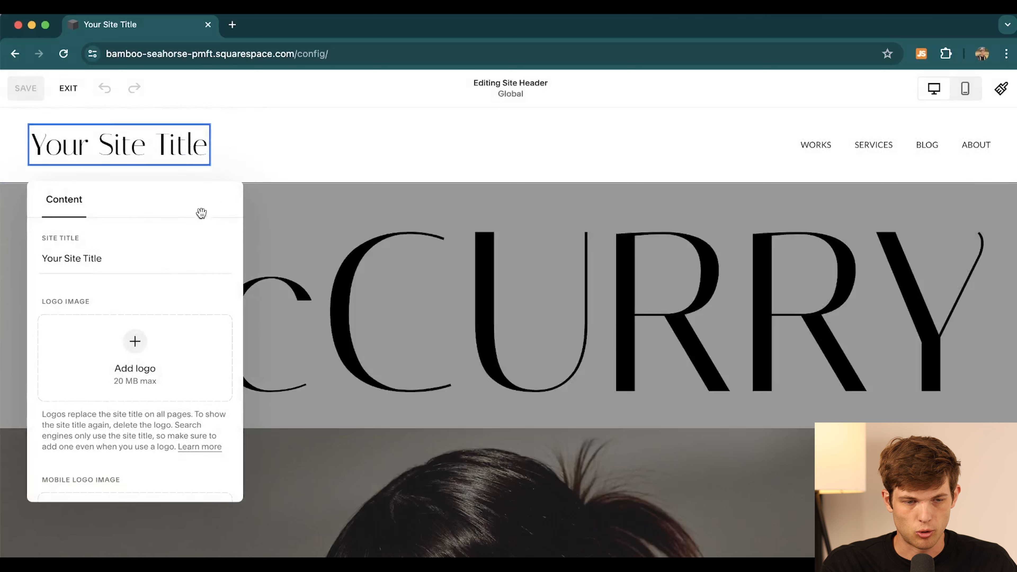
{"action": "left_click", "coordinate": [108, 257]}
{"action": "key", "text": "BackSpace"}
{"action": "type", "text": "Nate O'Brien's Port"}
{"action": "type", "text": "folio"}
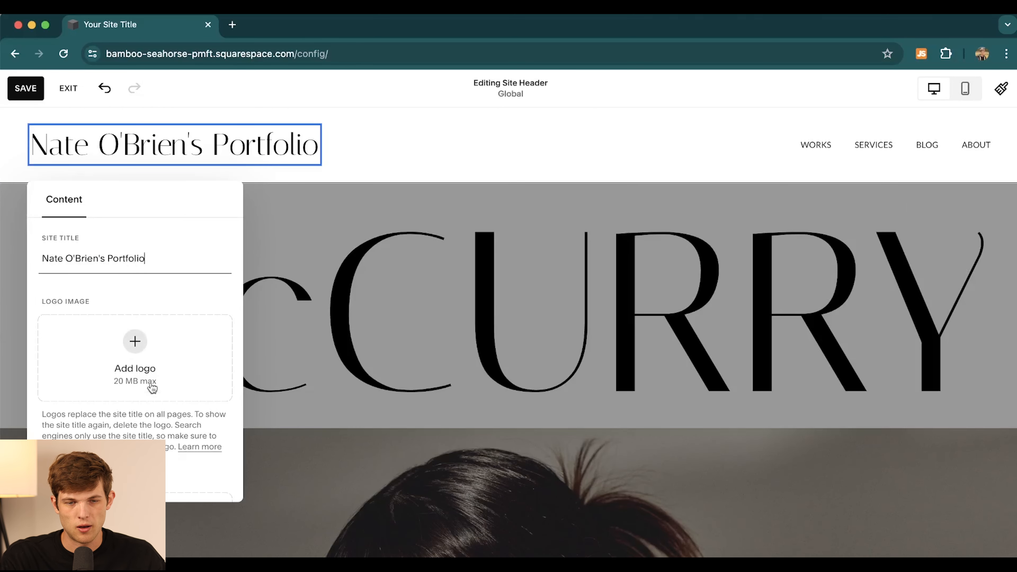
{"action": "left_click", "coordinate": [380, 150]}
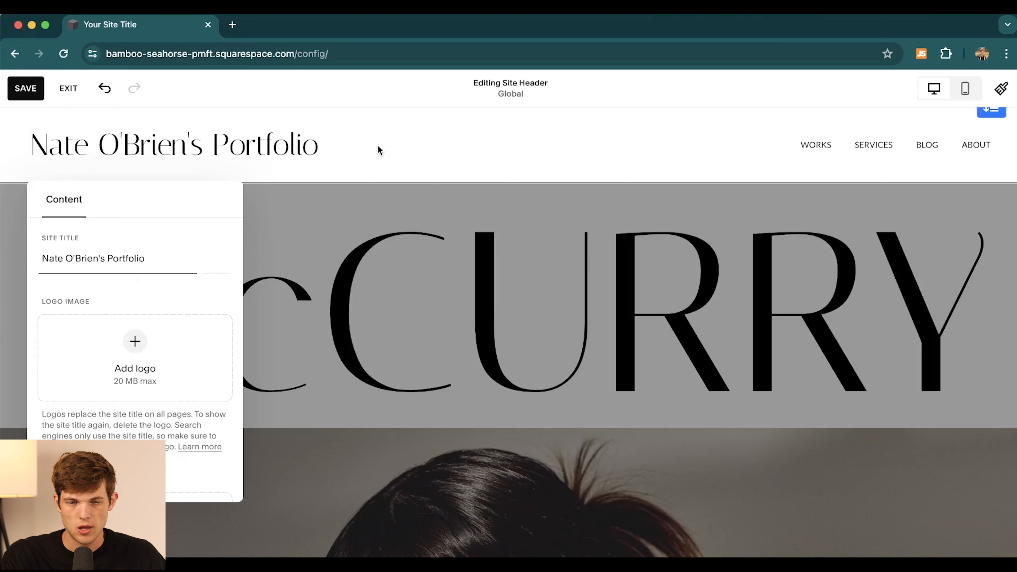
- Replace the home section's background image with the latest Desktop screenshot of the man on the sofa
{"action": "left_click", "coordinate": [464, 325]}
{"action": "scroll", "coordinate": [501, 345], "scroll_direction": "down", "scroll_amount": 10}
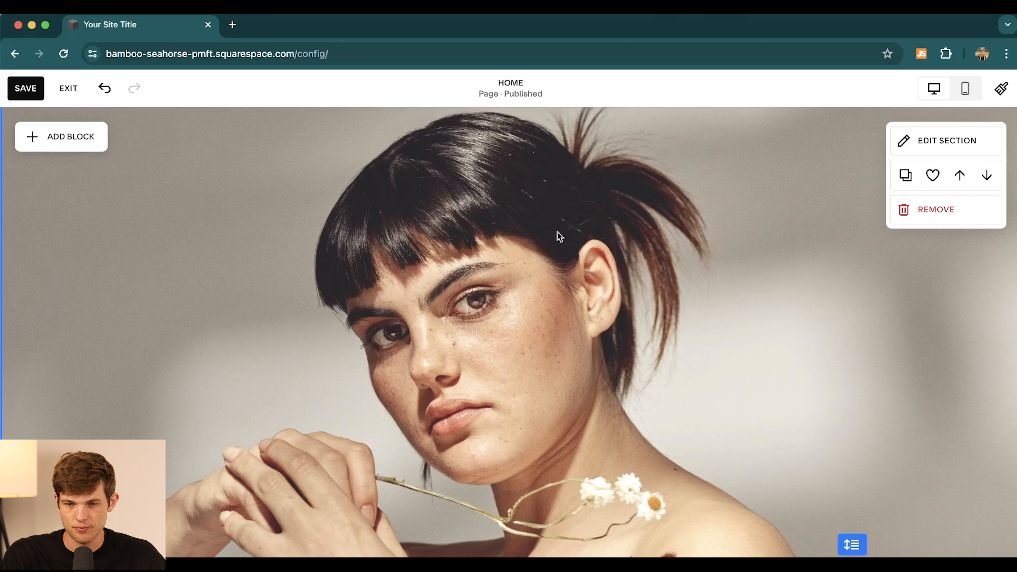
{"action": "left_click", "coordinate": [943, 143]}
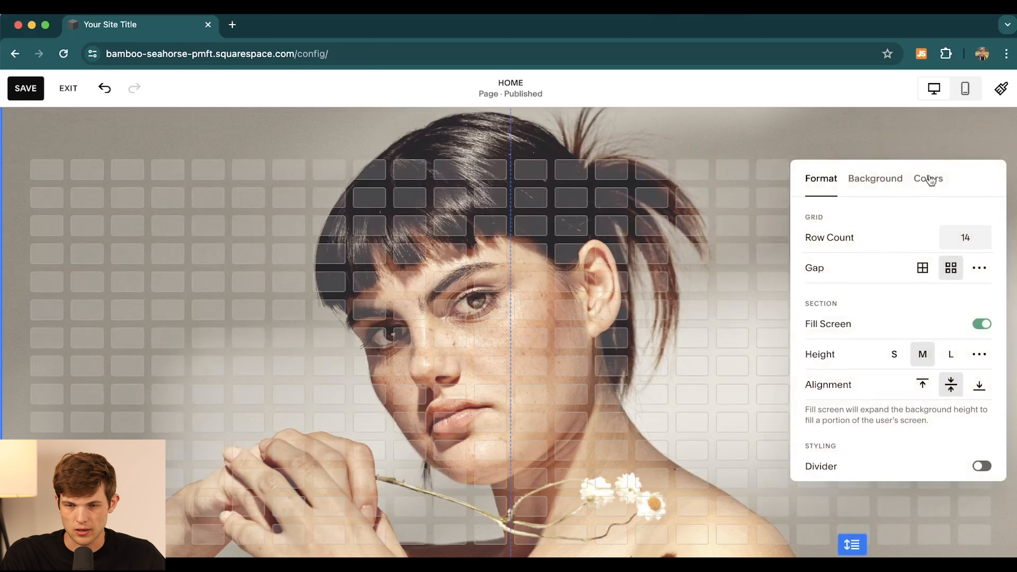
{"action": "left_click", "coordinate": [875, 181]}
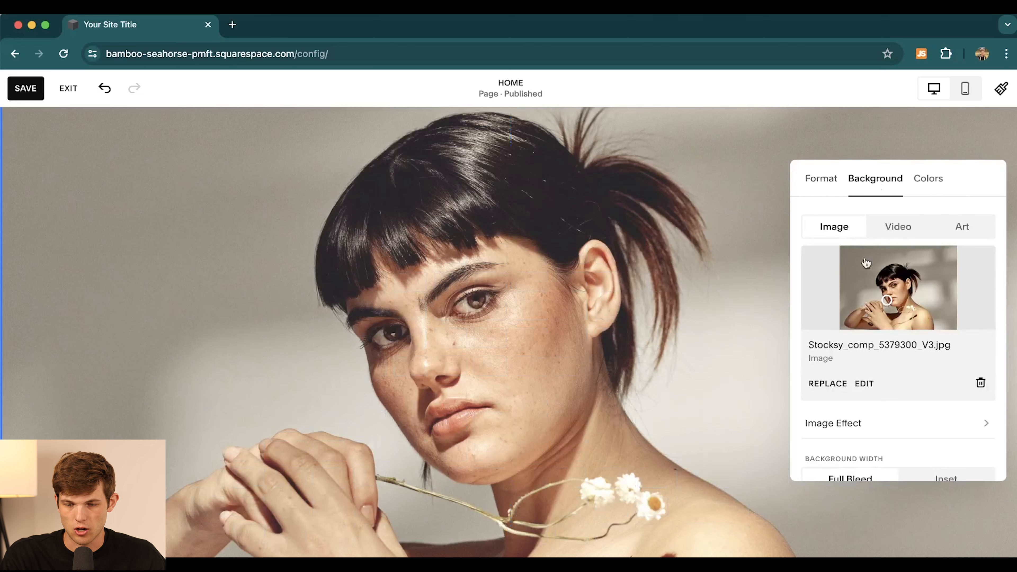
{"action": "left_click", "coordinate": [829, 385]}
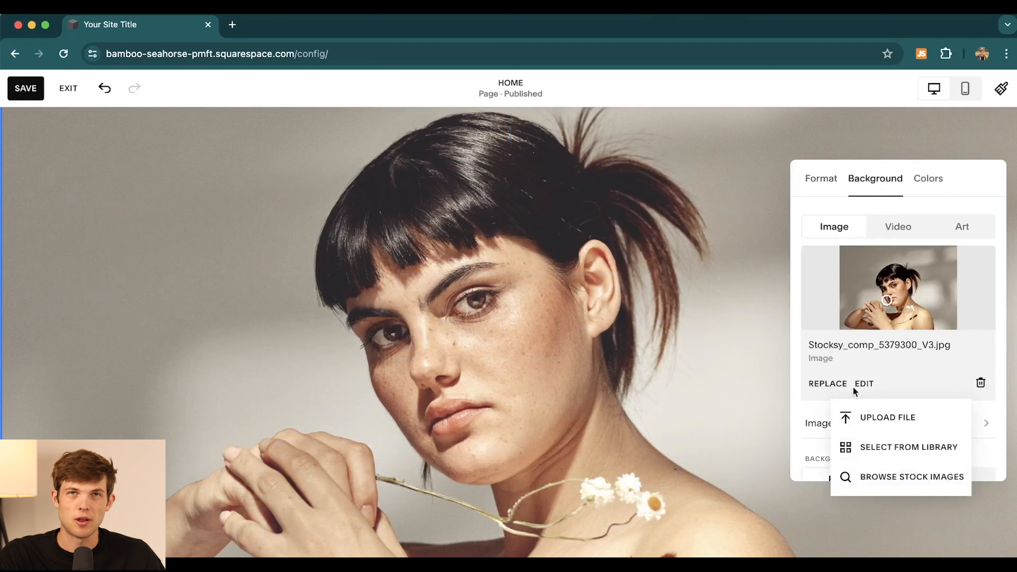
{"action": "left_click", "coordinate": [874, 419]}
{"action": "left_click", "coordinate": [78, 174]}
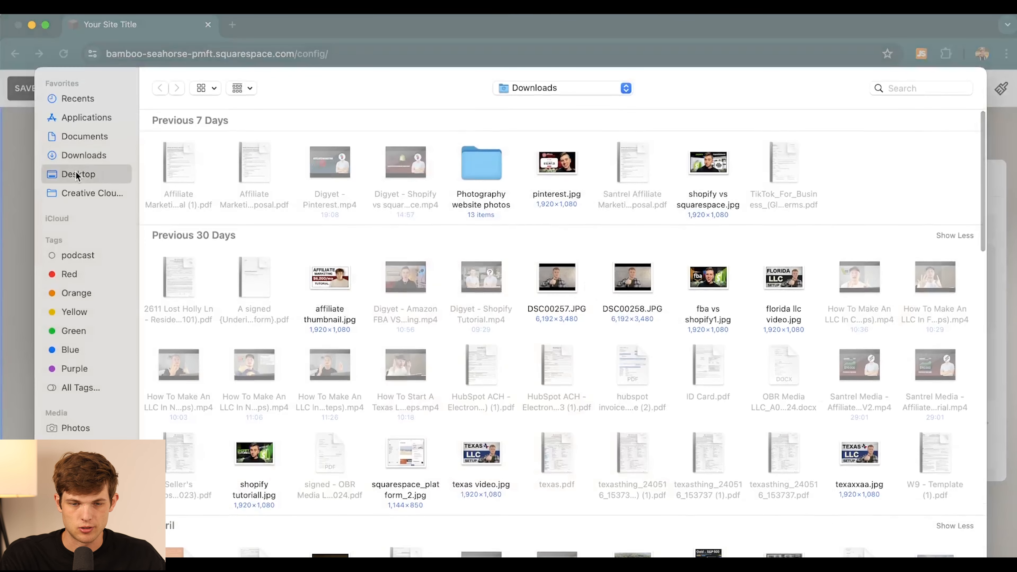
{"action": "left_click", "coordinate": [421, 175]}
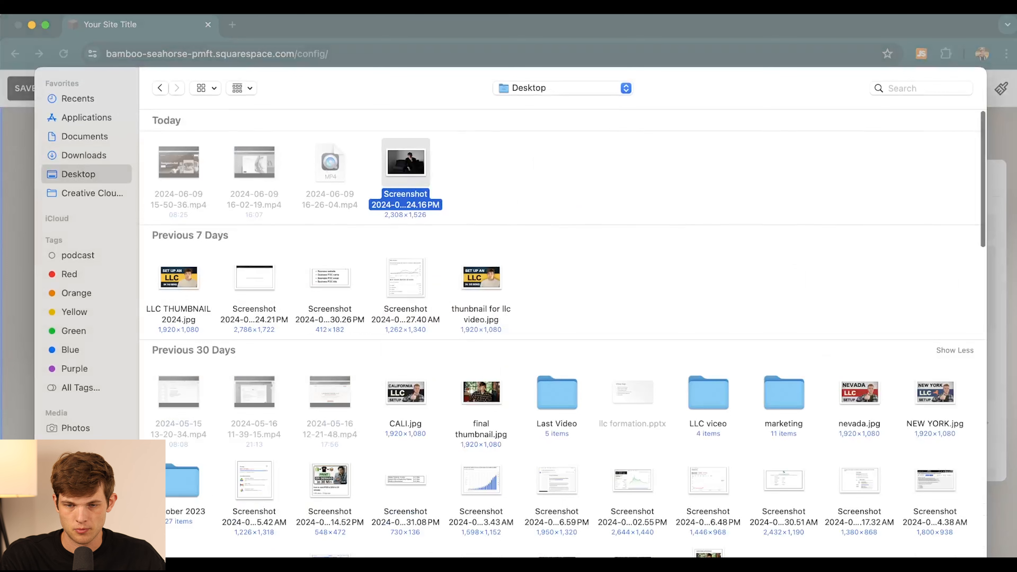
{"action": "key", "text": "Return"}
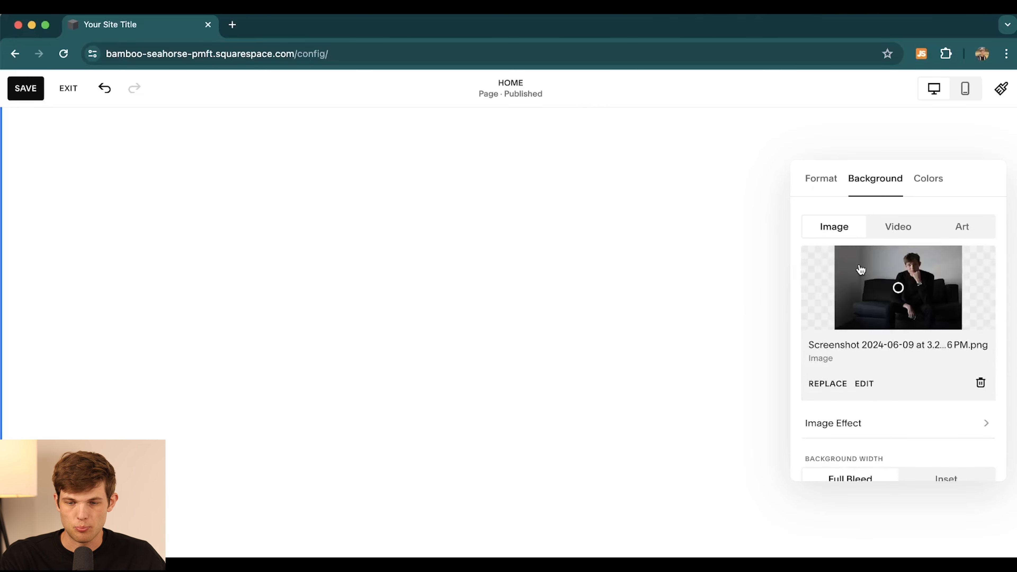
- Move the background photo's focal point so the man sits lower in the frame
{"action": "scroll", "coordinate": [765, 182], "scroll_direction": "up", "scroll_amount": 5}
{"action": "scroll", "coordinate": [735, 387], "scroll_direction": "down", "scroll_amount": 7}
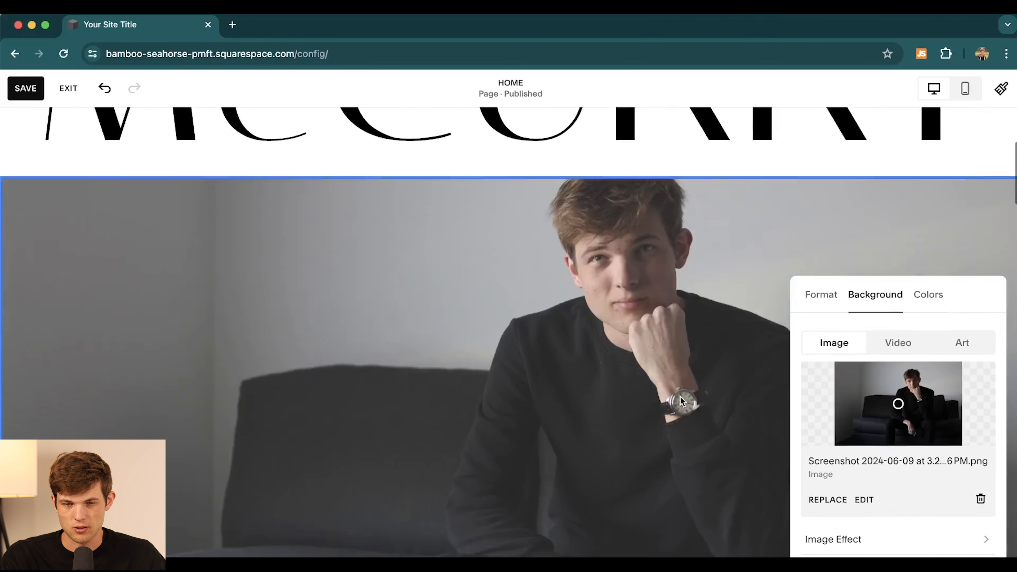
{"action": "scroll", "coordinate": [693, 397], "scroll_direction": "up", "scroll_amount": 2}
{"action": "scroll", "coordinate": [666, 377], "scroll_direction": "down", "scroll_amount": 1}
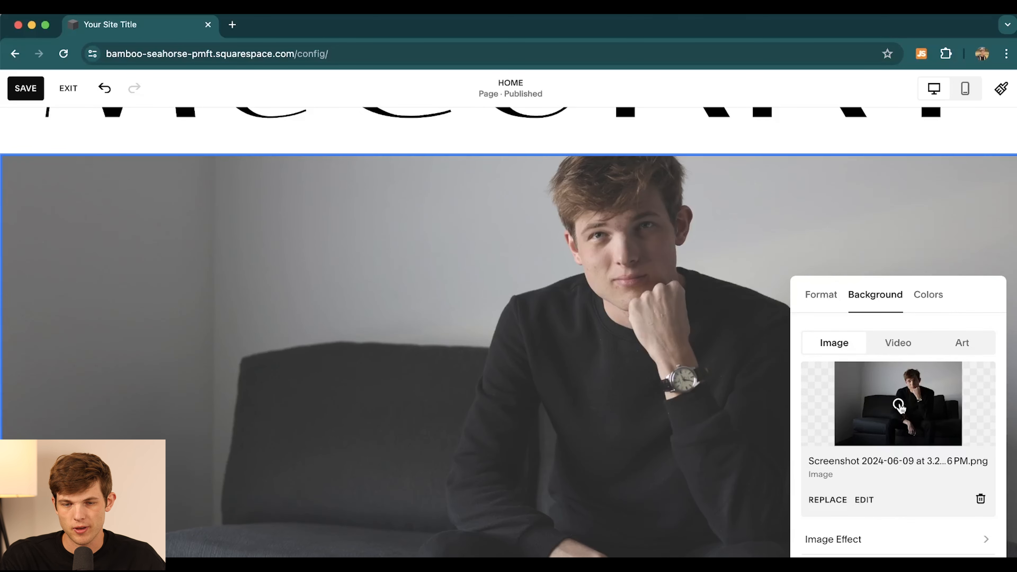
{"action": "left_click_drag", "start_coordinate": [899, 402], "coordinate": [906, 376]}
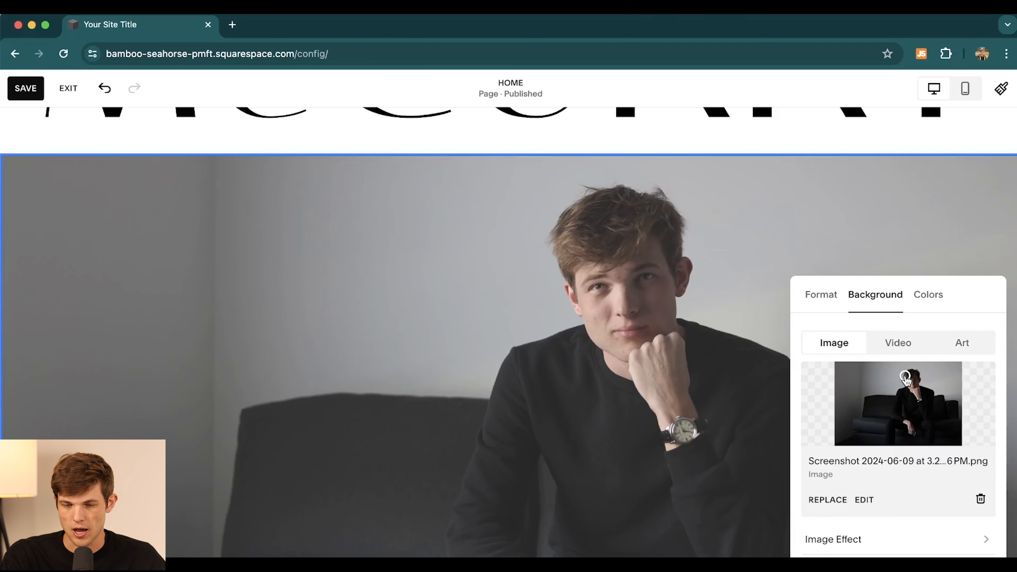
- Lower the background overlay opacity from 18% to 10%
{"action": "scroll", "coordinate": [934, 543], "scroll_direction": "down", "scroll_amount": 5}
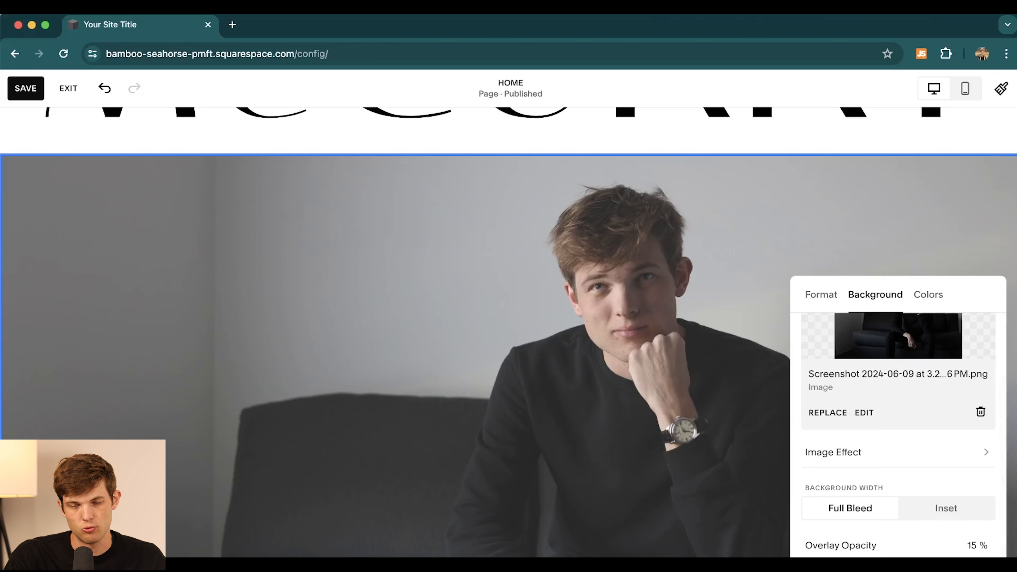
{"action": "left_click_drag", "start_coordinate": [840, 565], "coordinate": [924, 566]}
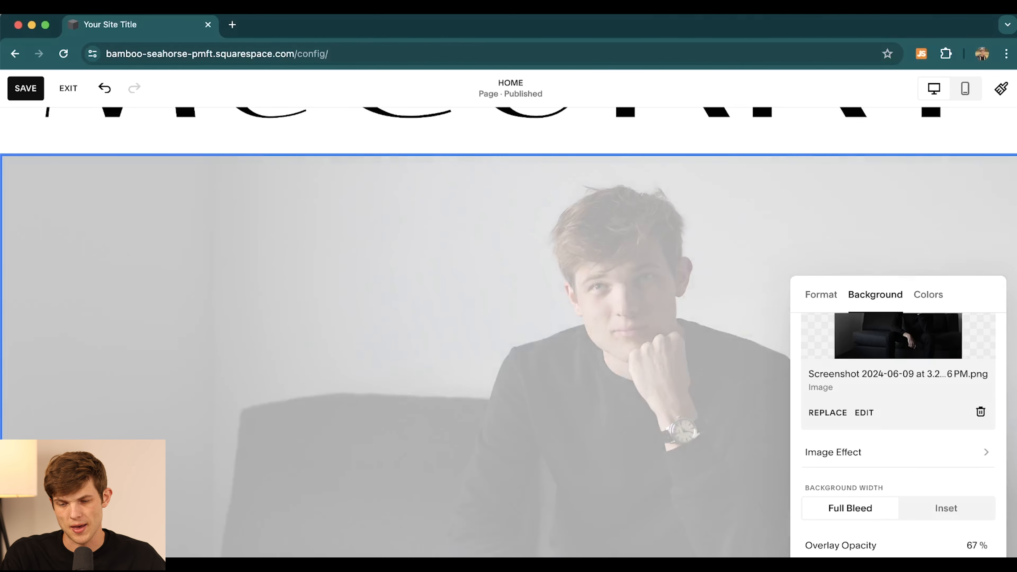
{"action": "left_click_drag", "start_coordinate": [935, 566], "coordinate": [821, 566]}
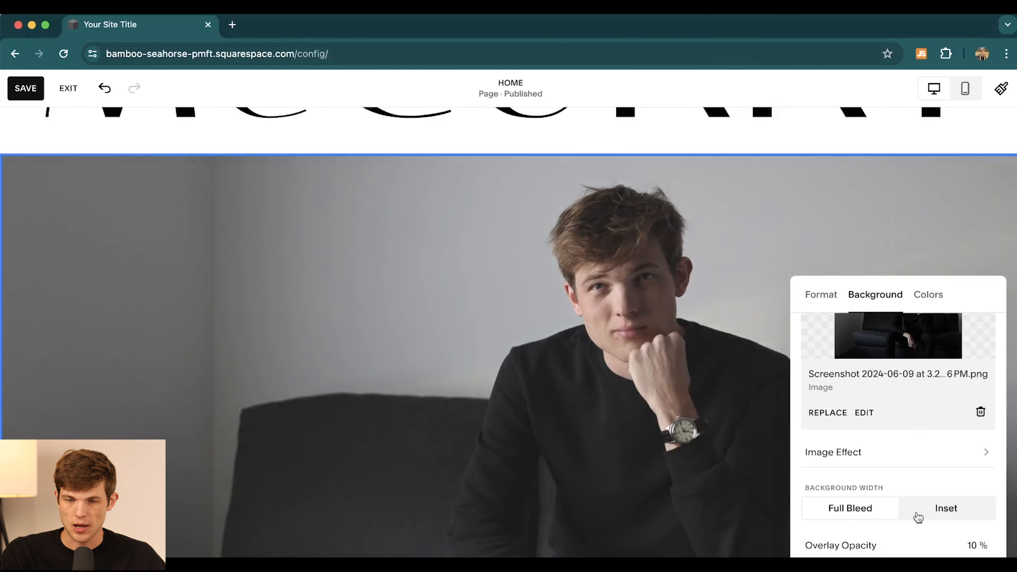
- Check the section's Colors and Format options, then close the section settings
{"action": "scroll", "coordinate": [929, 467], "scroll_direction": "up", "scroll_amount": 5}
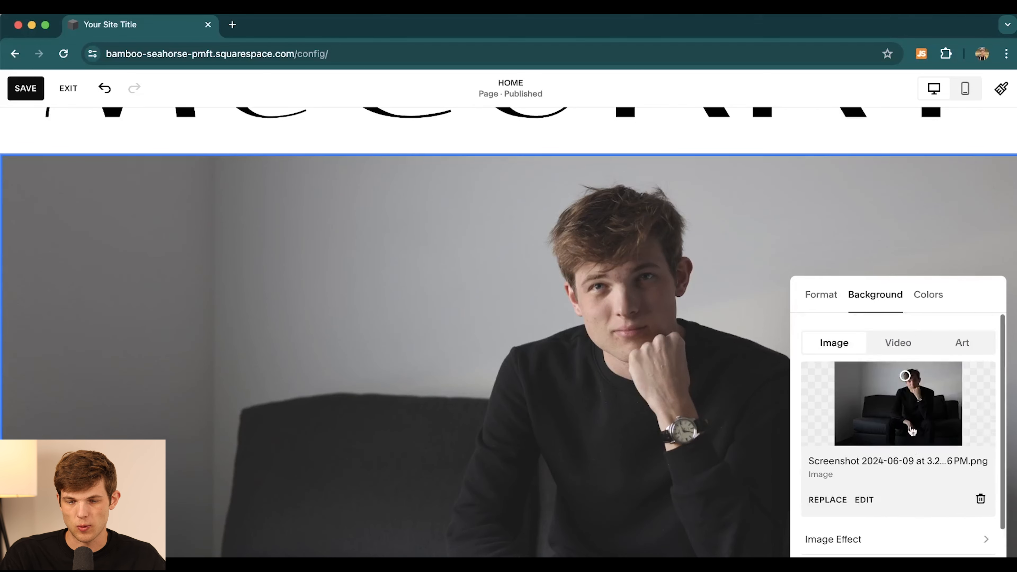
{"action": "left_click", "coordinate": [927, 296]}
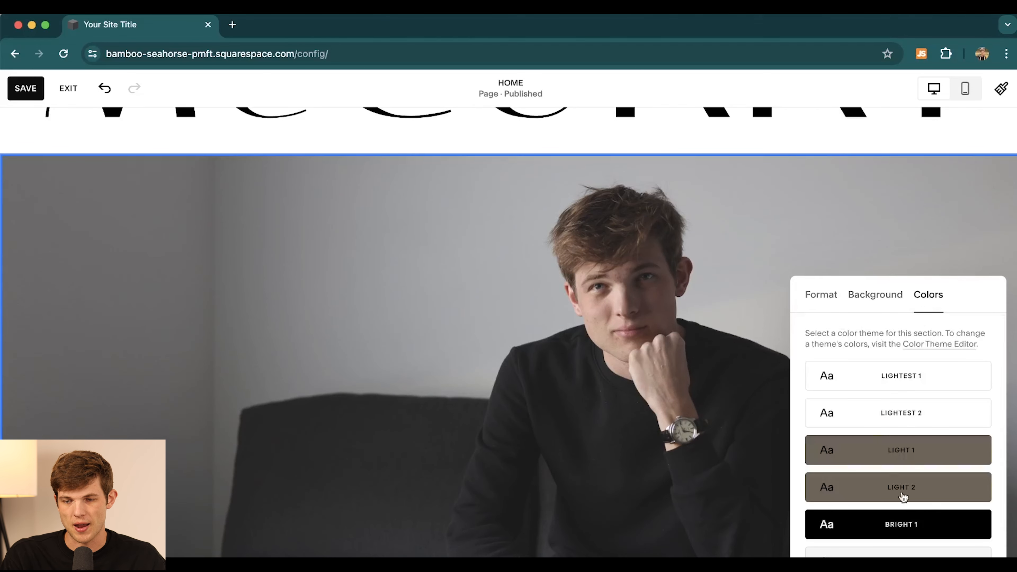
{"action": "left_click", "coordinate": [813, 296]}
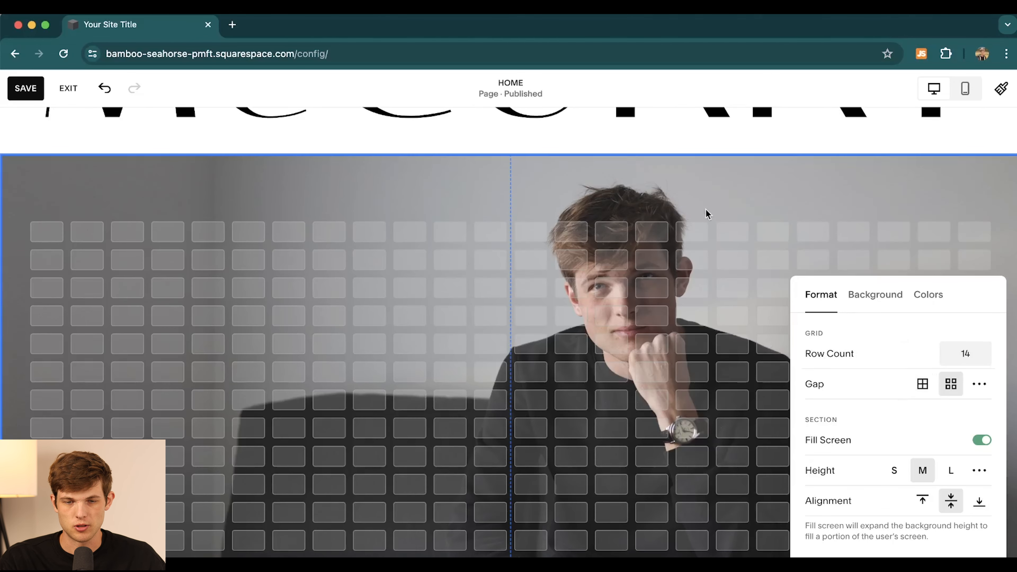
{"action": "left_click", "coordinate": [696, 195]}
{"action": "scroll", "coordinate": [591, 438], "scroll_direction": "down", "scroll_amount": 3}
{"action": "scroll", "coordinate": [591, 438], "scroll_direction": "up", "scroll_amount": 3}
{"action": "scroll", "coordinate": [591, 439], "scroll_direction": "down", "scroll_amount": 3}
{"action": "scroll", "coordinate": [590, 438], "scroll_direction": "up", "scroll_amount": 2}
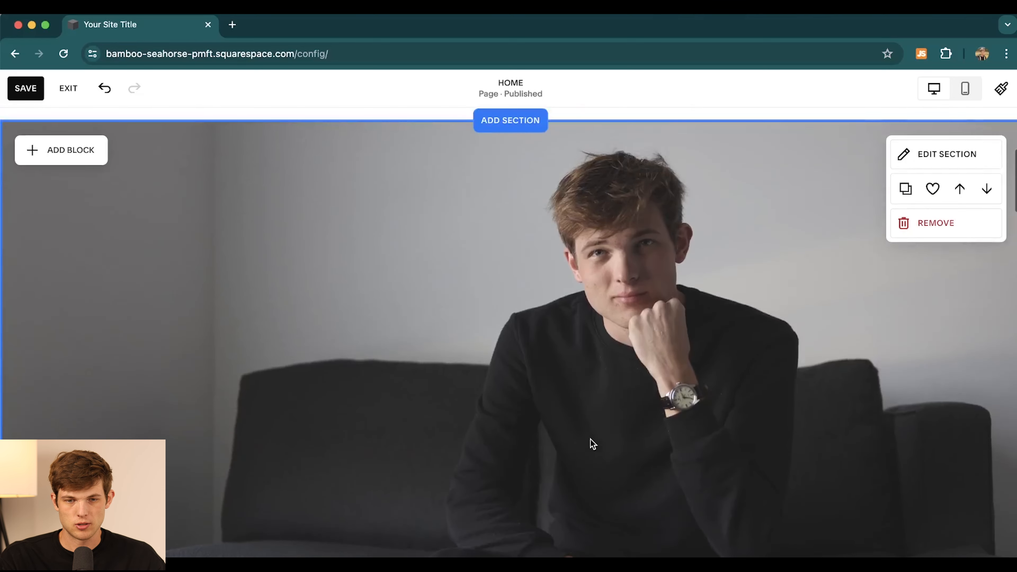
{"action": "scroll", "coordinate": [590, 438], "scroll_direction": "up", "scroll_amount": 5}
- Replace the McCURRY title heading with the owner's full name and make it much smaller
{"action": "left_click", "coordinate": [452, 327]}
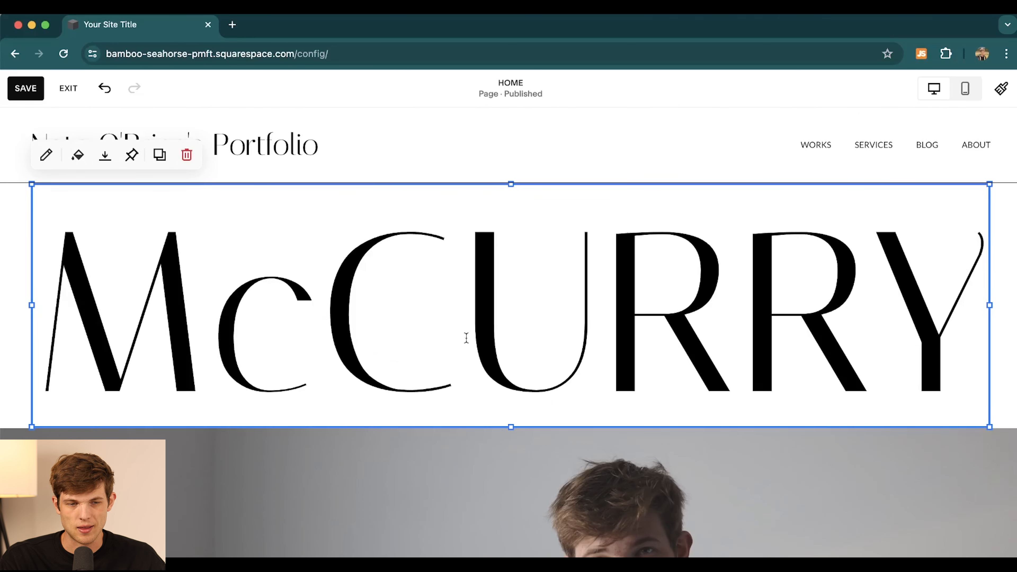
{"action": "left_click", "coordinate": [541, 310]}
{"action": "left_click", "coordinate": [154, 261]}
{"action": "left_click_drag", "start_coordinate": [961, 305], "coordinate": [258, 277]}
{"action": "key", "text": "BackSpace"}
{"action": "key", "text": "BackSpace"}
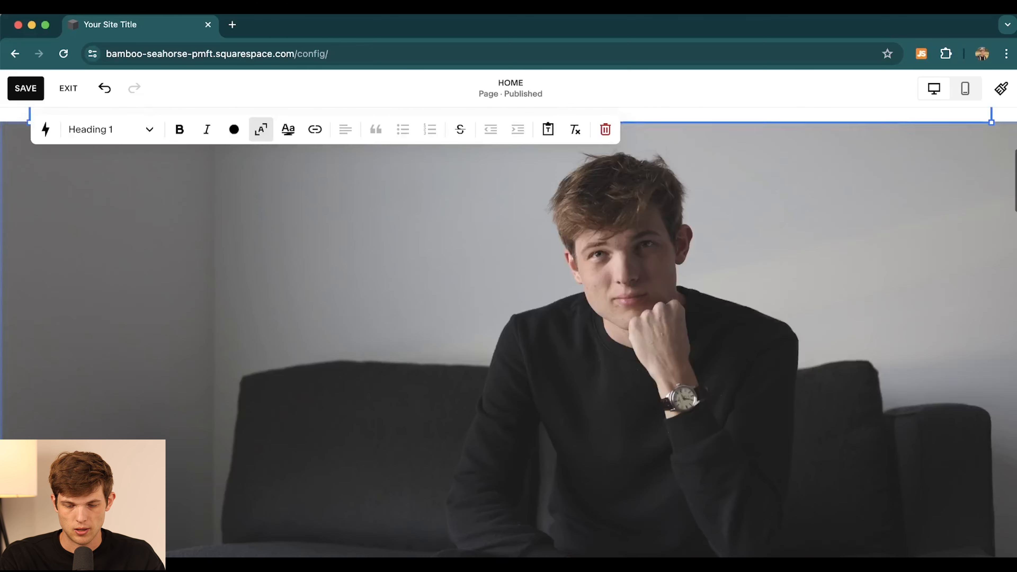
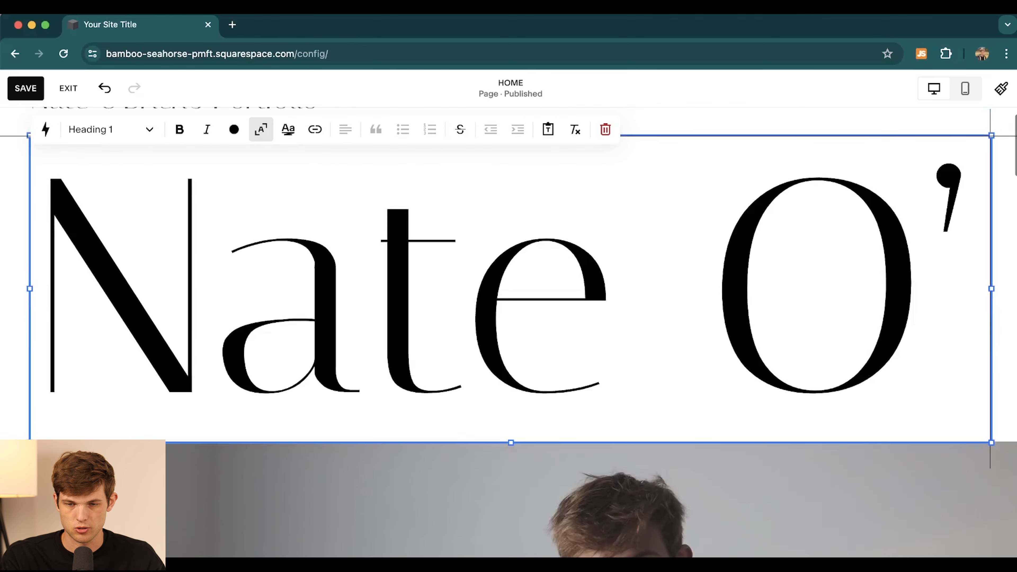
{"action": "key", "text": "BackSpace"}
{"action": "key", "text": "BackSpace"}
{"action": "key", "text": "BackSpace"}
{"action": "key", "text": "BackSpace"}
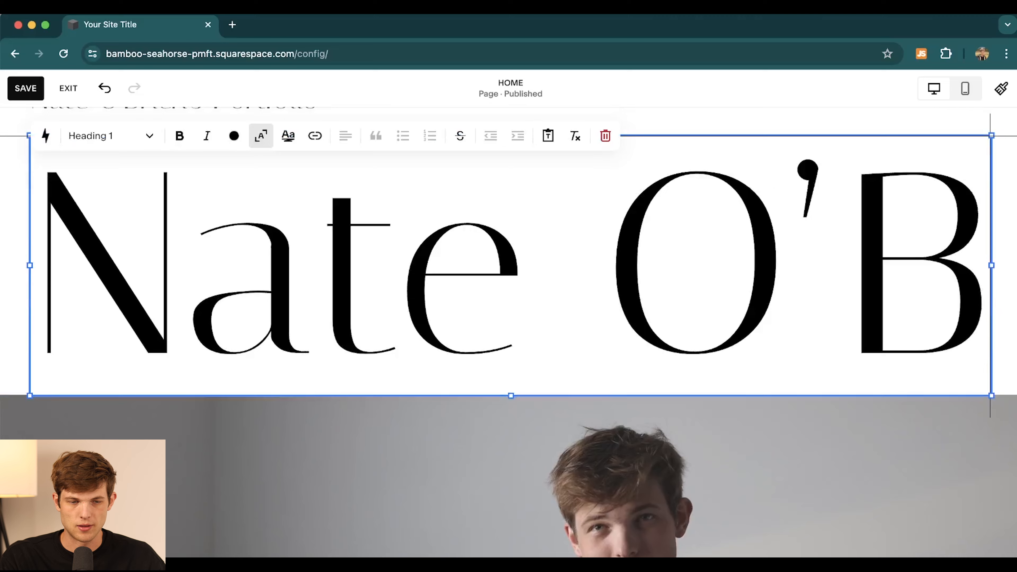
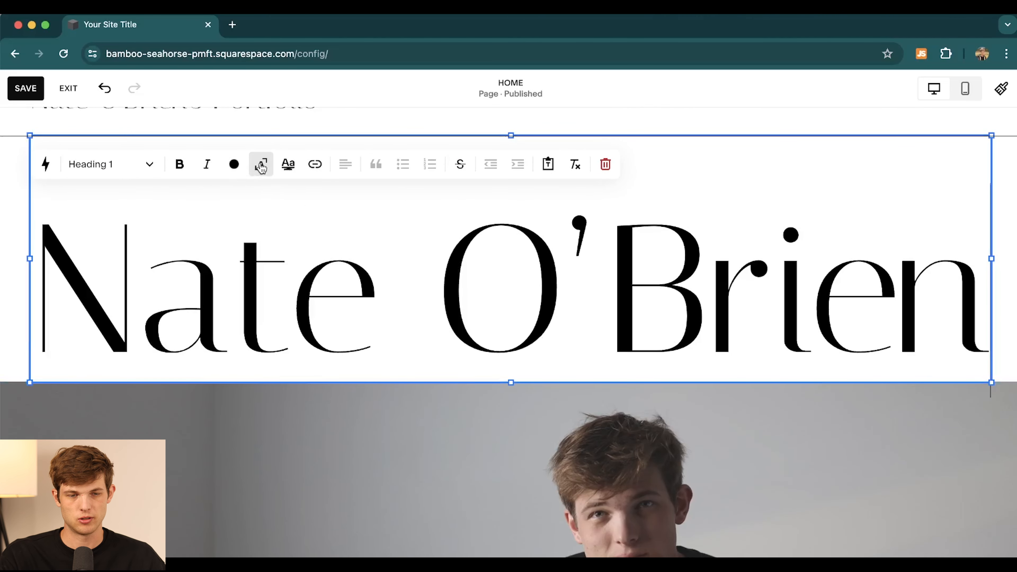
{"action": "scroll", "coordinate": [296, 354], "scroll_direction": "up", "scroll_amount": 2}
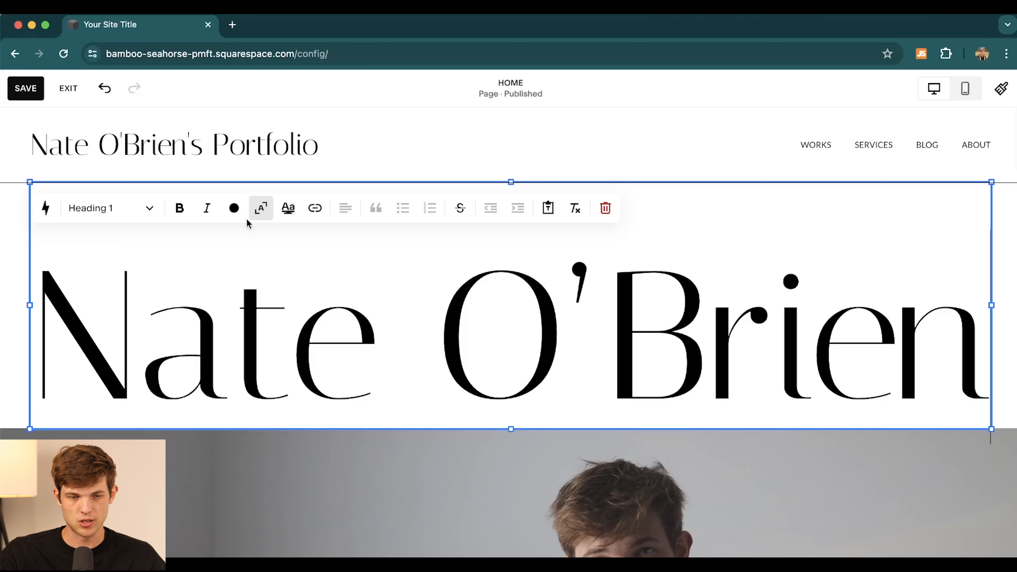
{"action": "left_click", "coordinate": [262, 210]}
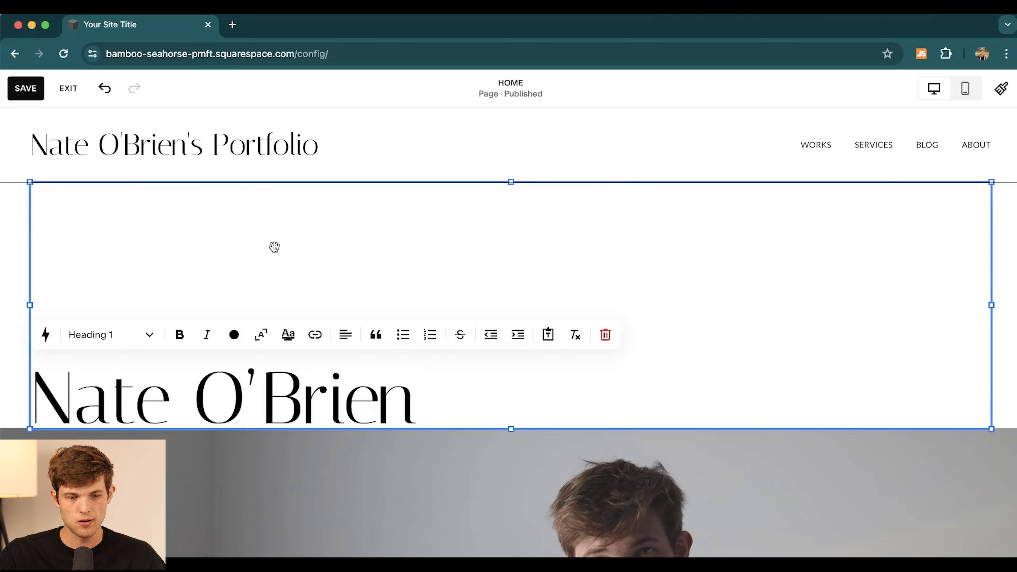
- Try bold and an underline highlight on the name heading, then remove the bold
{"action": "left_click", "coordinate": [179, 336]}
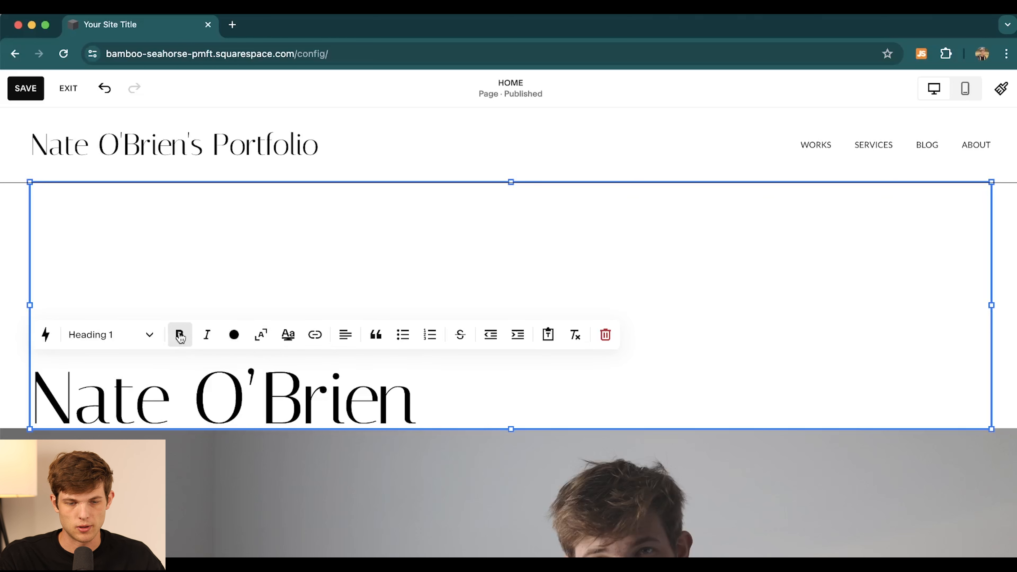
{"action": "left_click_drag", "start_coordinate": [413, 395], "coordinate": [16, 376]}
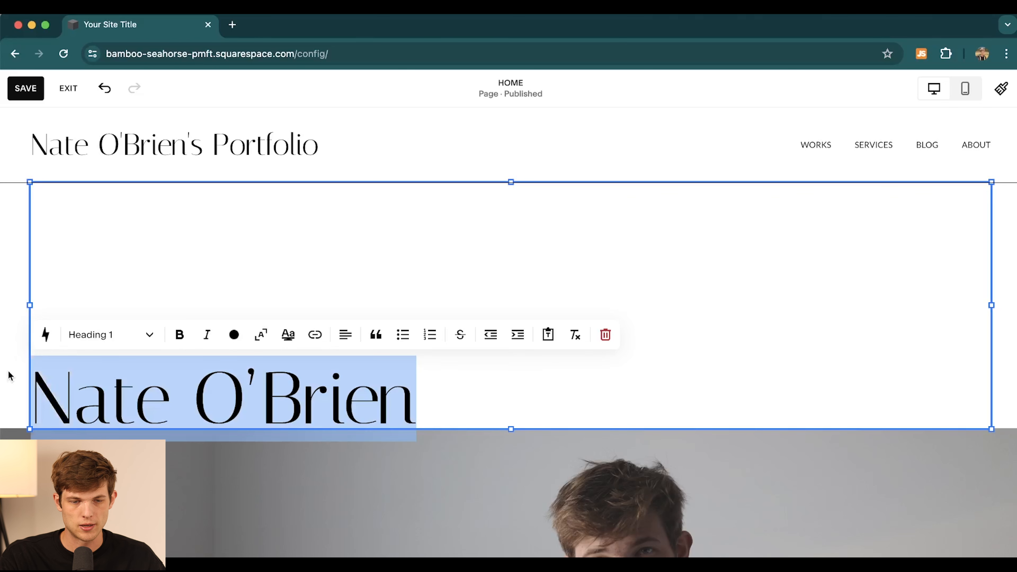
{"action": "left_click", "coordinate": [179, 337]}
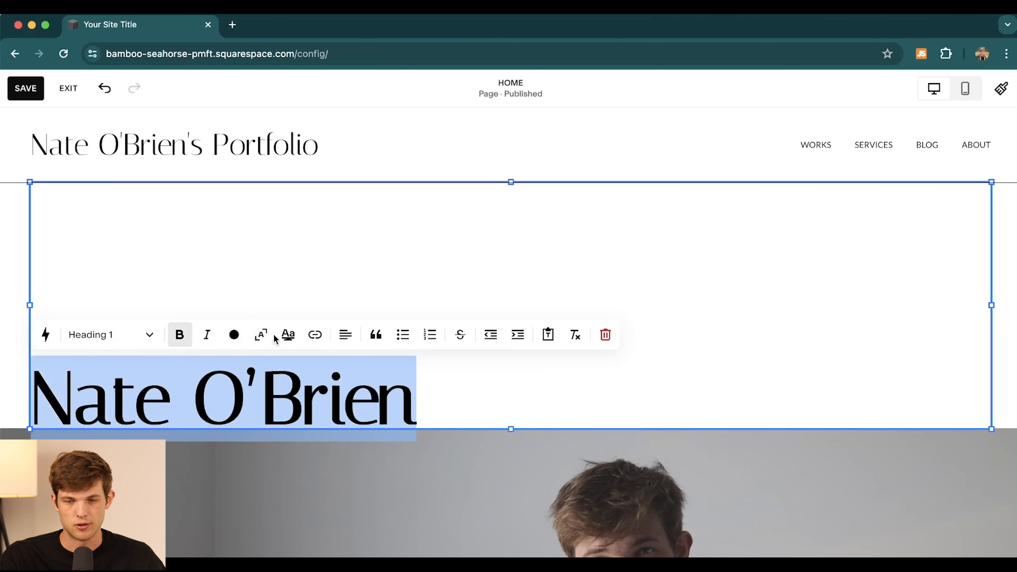
{"action": "left_click", "coordinate": [294, 336]}
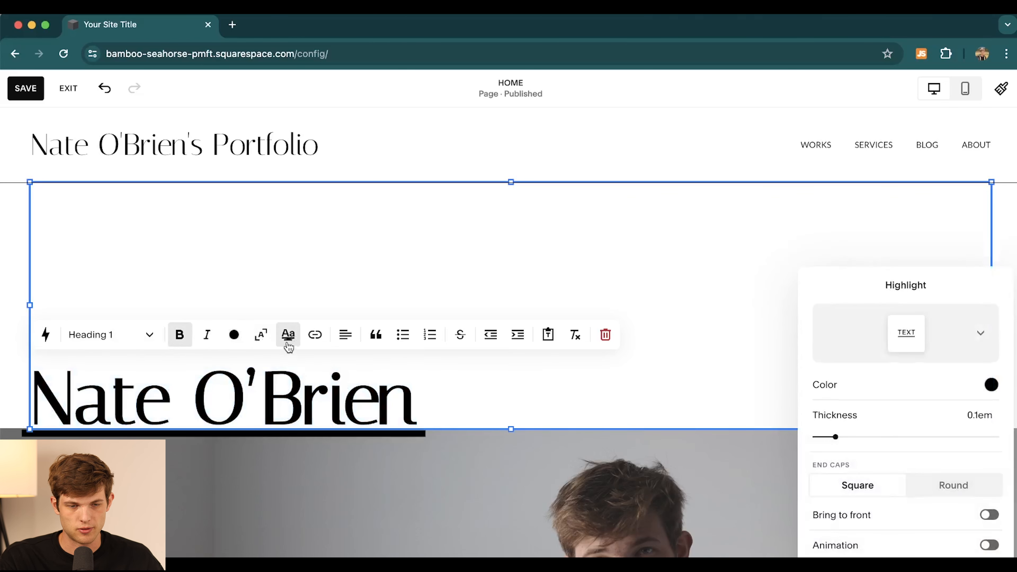
{"action": "left_click", "coordinate": [290, 340]}
{"action": "left_click", "coordinate": [180, 334]}
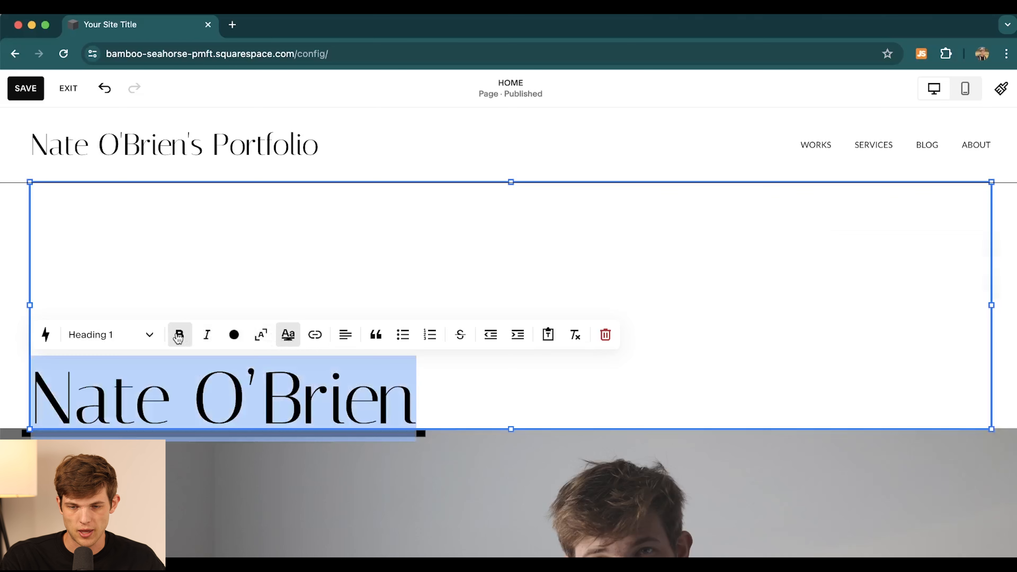
{"action": "left_click", "coordinate": [295, 338]}
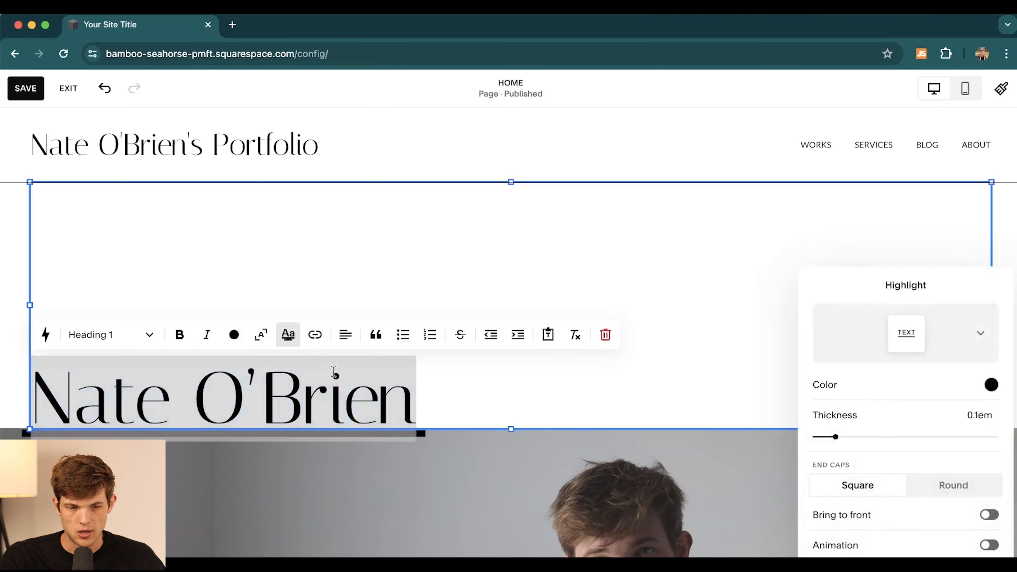
{"action": "left_click", "coordinate": [674, 407]}
- Remove the highlight, centre the name heading and shorten its text block to fit
{"action": "left_click_drag", "start_coordinate": [405, 396], "coordinate": [31, 384]}
{"action": "left_click", "coordinate": [290, 336]}
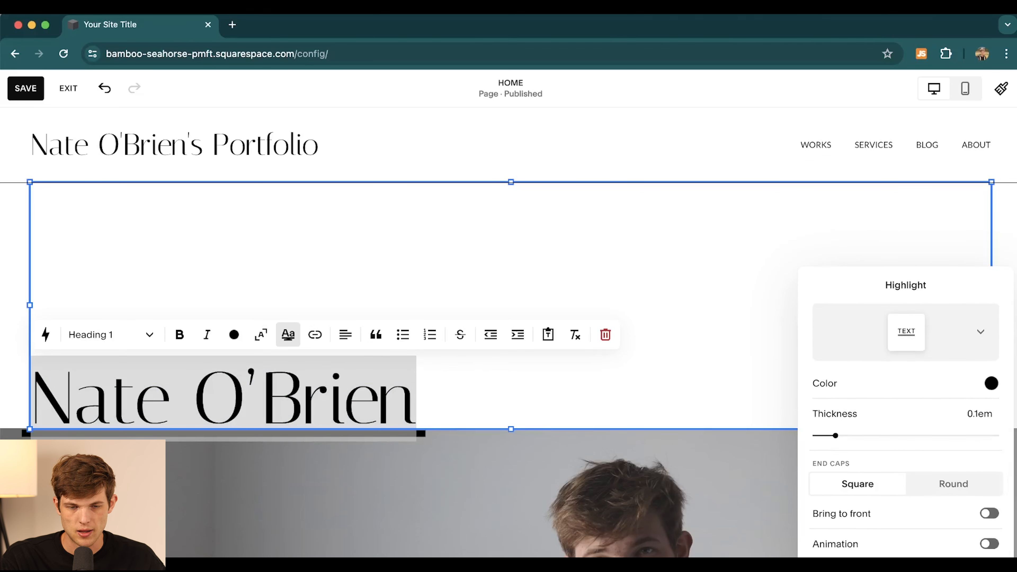
{"action": "left_click", "coordinate": [913, 565]}
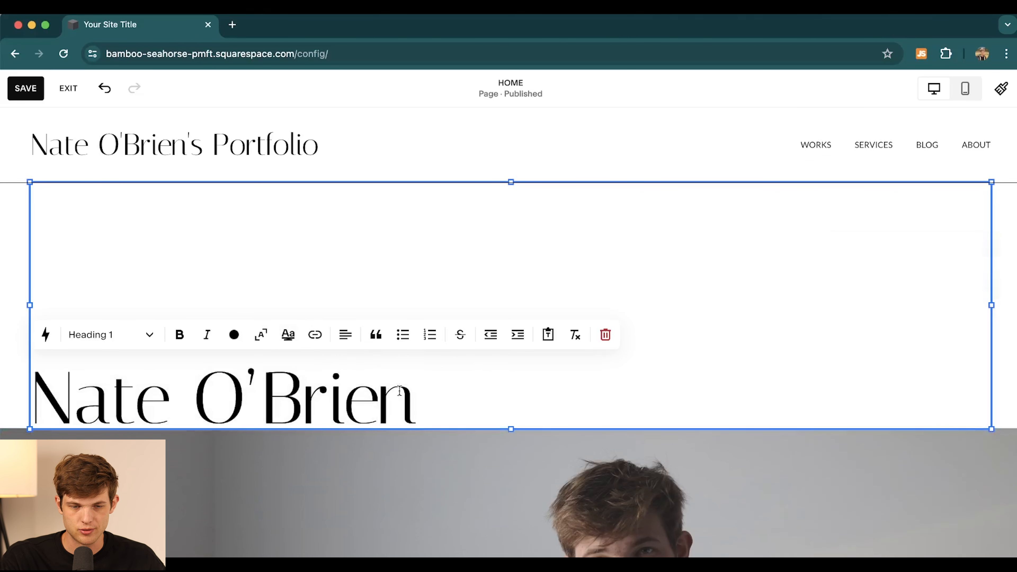
{"action": "left_click", "coordinate": [345, 339]}
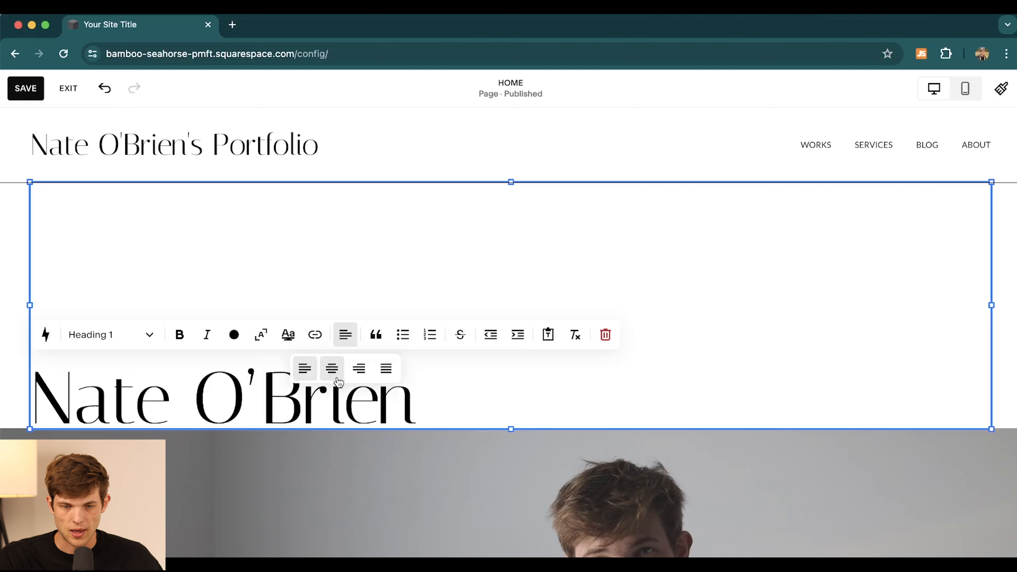
{"action": "left_click", "coordinate": [335, 366]}
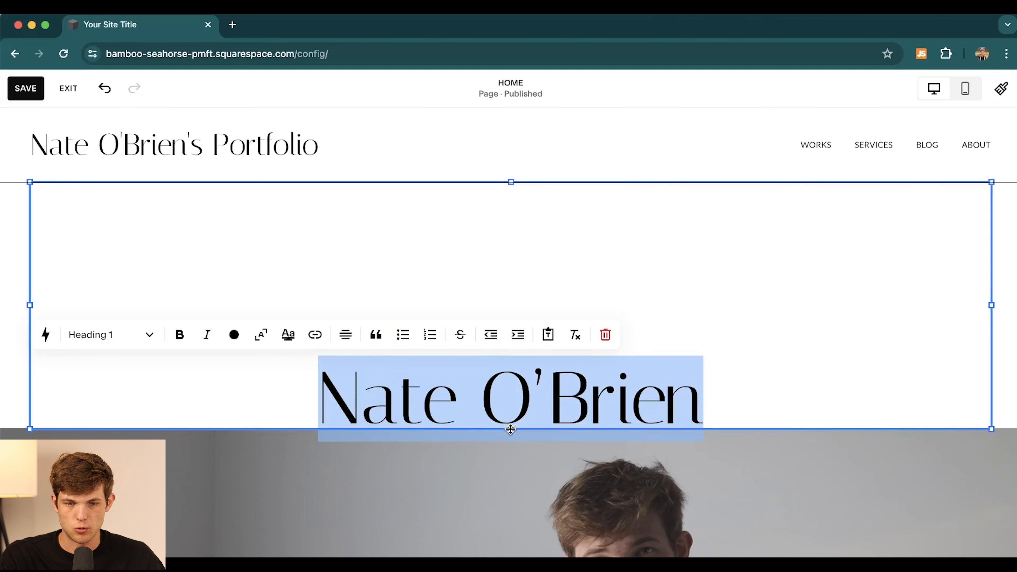
{"action": "left_click_drag", "start_coordinate": [510, 429], "coordinate": [499, 288]}
{"action": "left_click", "coordinate": [495, 425]}
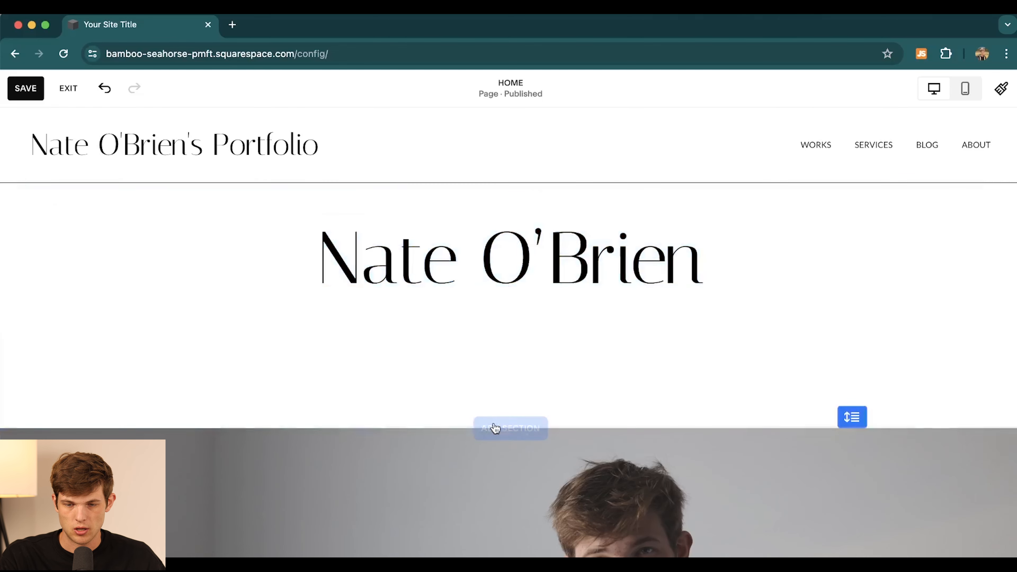
- Shorten the title section to just below the name heading, save the layout, and exit the editor
{"action": "left_click_drag", "start_coordinate": [849, 418], "coordinate": [852, 311]}
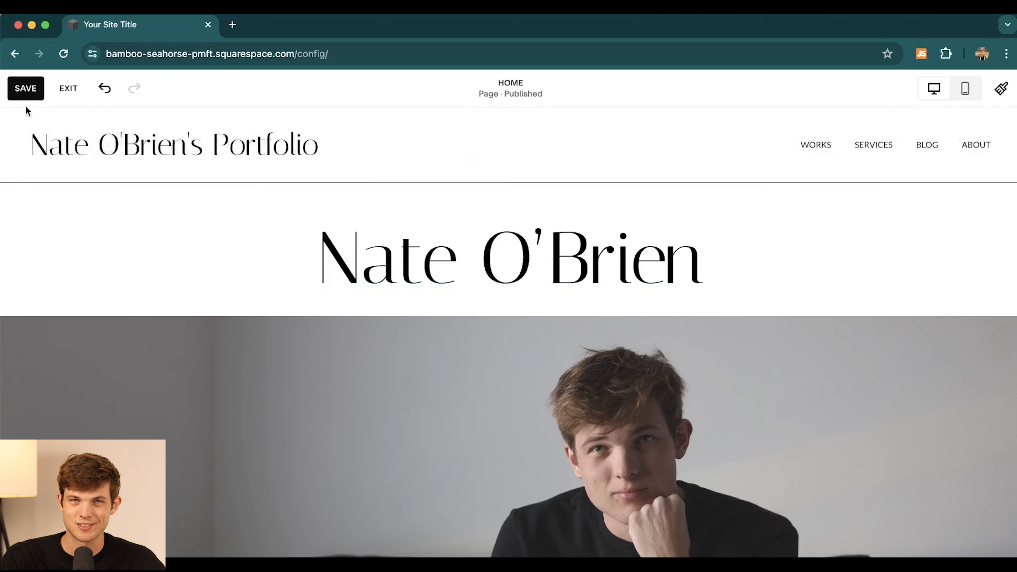
{"action": "left_click", "coordinate": [35, 91]}
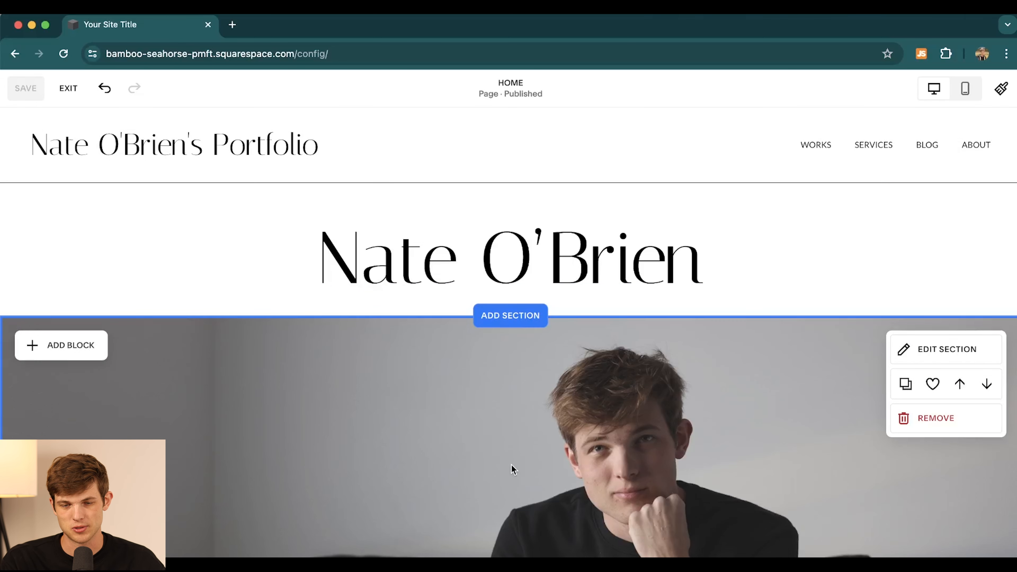
{"action": "scroll", "coordinate": [512, 465], "scroll_direction": "down", "scroll_amount": 10}
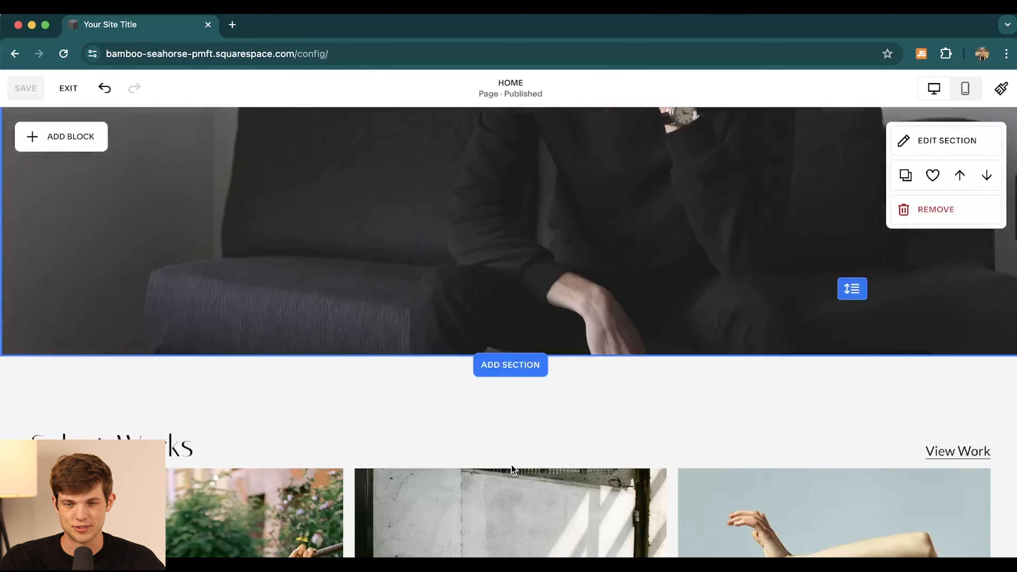
{"action": "scroll", "coordinate": [512, 465], "scroll_direction": "up", "scroll_amount": 10}
{"action": "scroll", "coordinate": [363, 313], "scroll_direction": "down", "scroll_amount": 9}
{"action": "scroll", "coordinate": [363, 315], "scroll_direction": "down", "scroll_amount": 3}
{"action": "scroll", "coordinate": [364, 315], "scroll_direction": "up", "scroll_amount": 8}
{"action": "scroll", "coordinate": [363, 314], "scroll_direction": "down", "scroll_amount": 5}
{"action": "scroll", "coordinate": [363, 314], "scroll_direction": "up", "scroll_amount": 12}
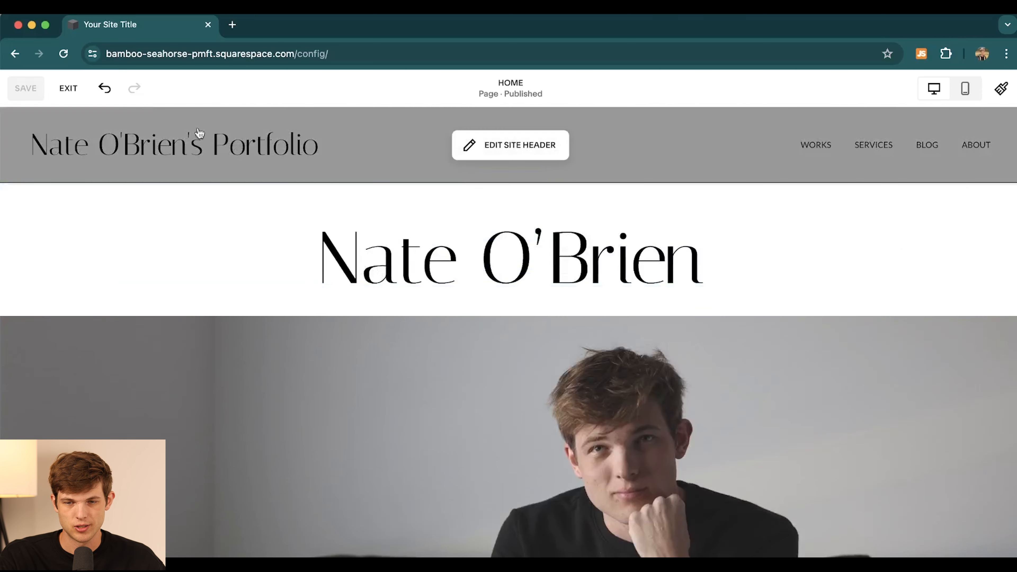
{"action": "left_click", "coordinate": [67, 95]}
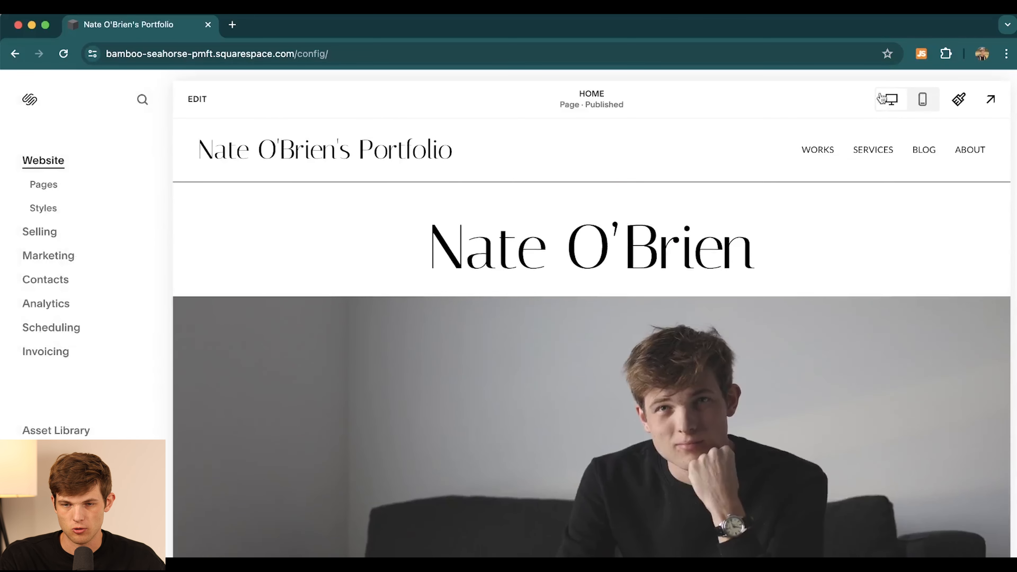
{"action": "left_click", "coordinate": [927, 101]}
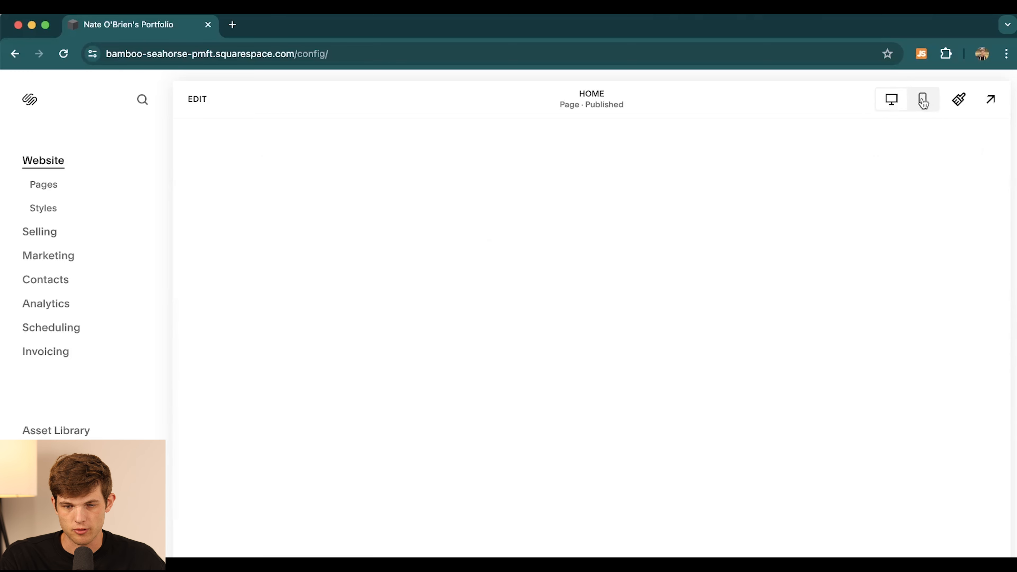
{"action": "scroll", "coordinate": [647, 246], "scroll_direction": "down", "scroll_amount": 10}
{"action": "scroll", "coordinate": [647, 246], "scroll_direction": "up", "scroll_amount": 10}
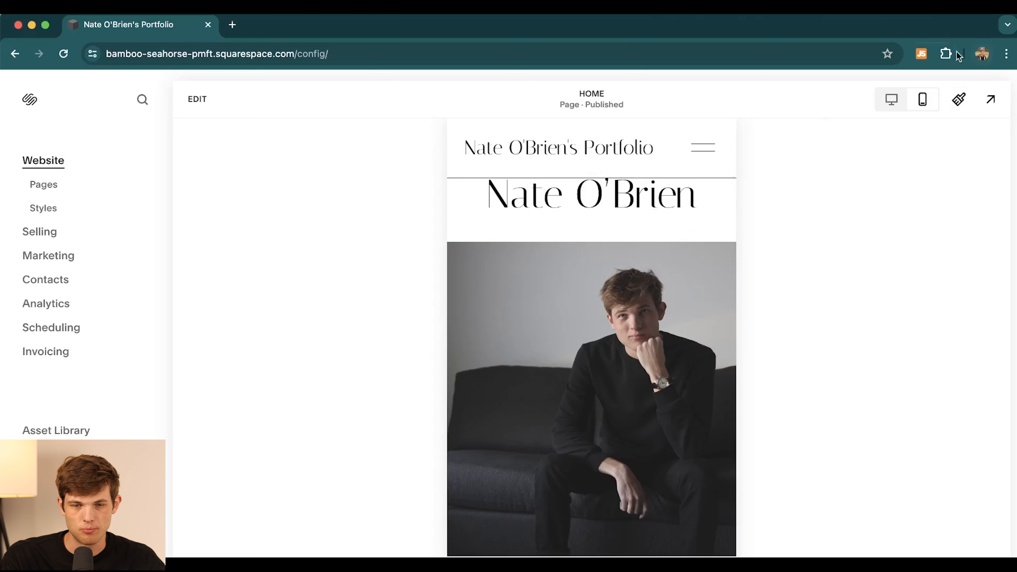
{"action": "left_click", "coordinate": [883, 99]}
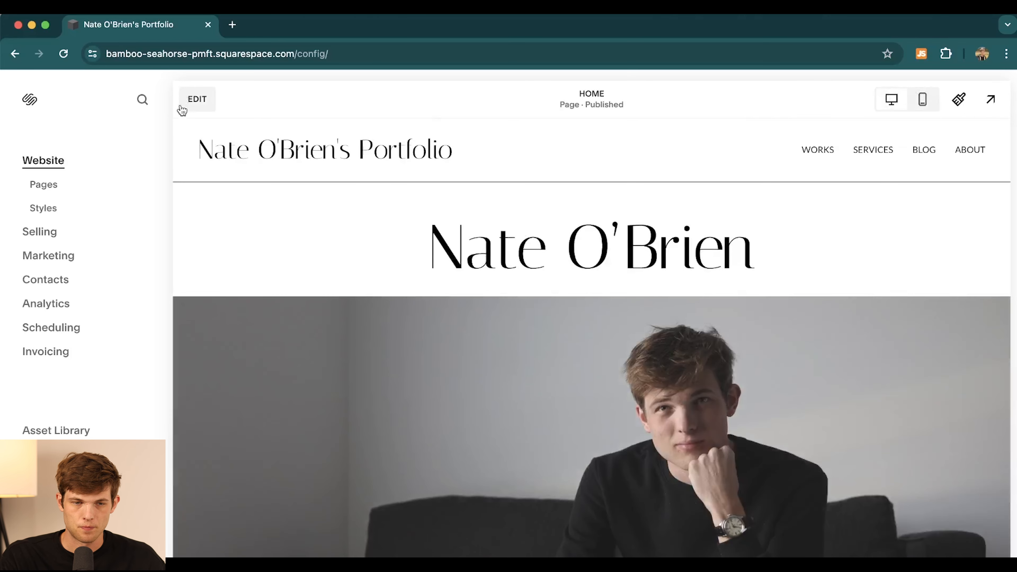
- Reopen the home page for editing and enter the global site header editor
{"action": "left_click", "coordinate": [203, 100]}
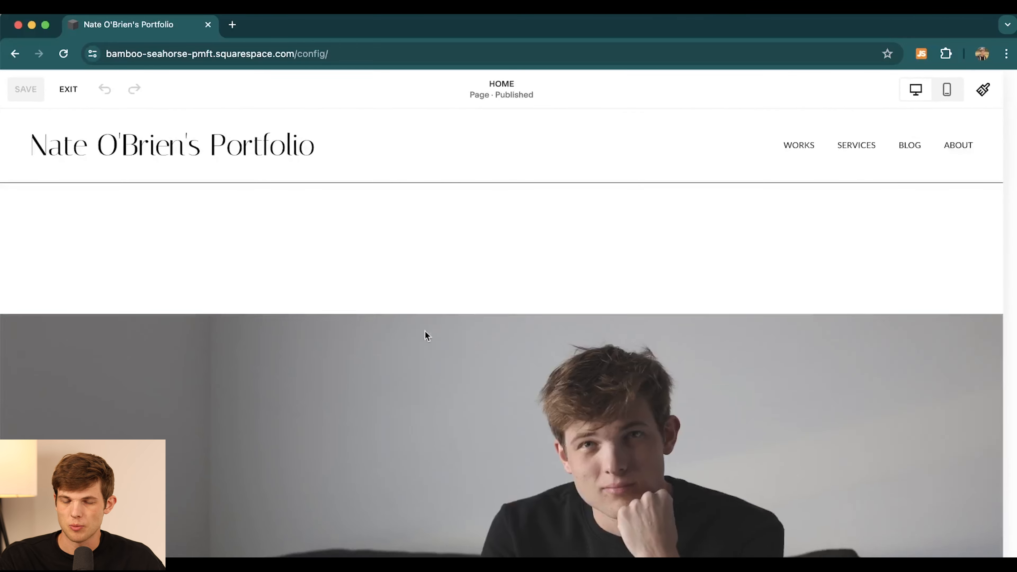
{"action": "scroll", "coordinate": [508, 378], "scroll_direction": "down", "scroll_amount": 10}
{"action": "scroll", "coordinate": [507, 378], "scroll_direction": "down", "scroll_amount": 3}
{"action": "scroll", "coordinate": [507, 378], "scroll_direction": "up", "scroll_amount": 2}
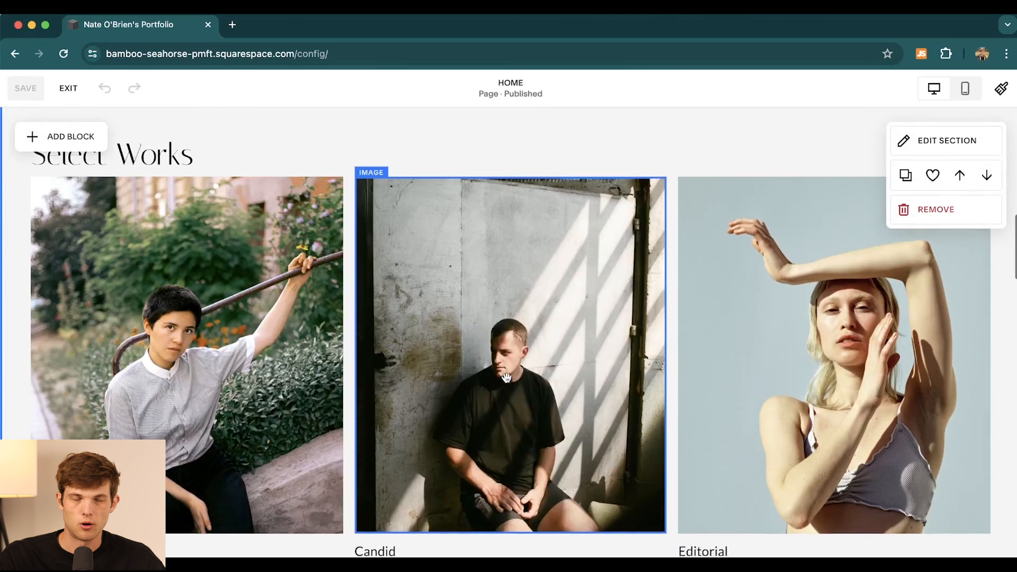
{"action": "scroll", "coordinate": [382, 372], "scroll_direction": "down", "scroll_amount": 2}
{"action": "scroll", "coordinate": [382, 374], "scroll_direction": "up", "scroll_amount": 15}
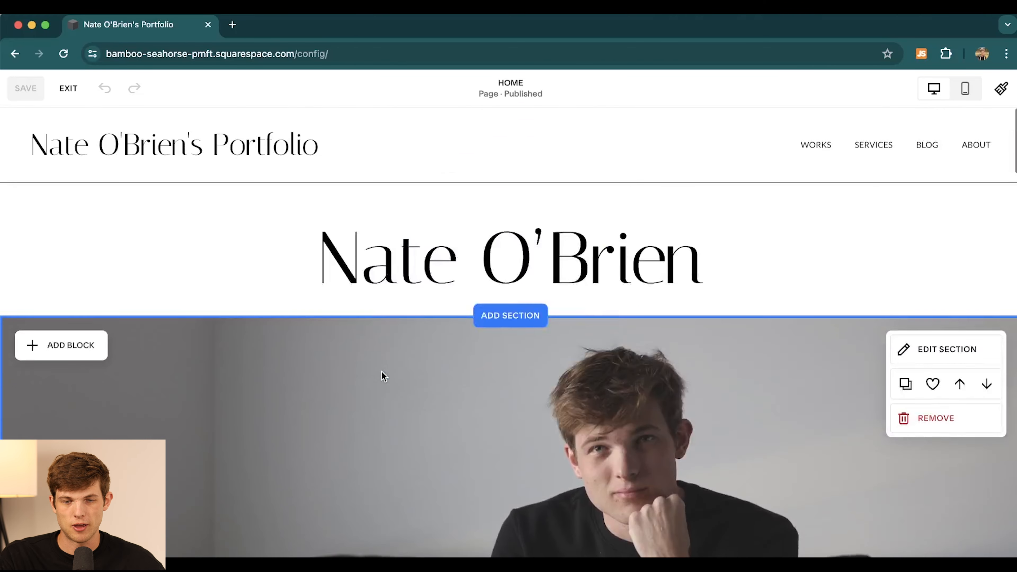
{"action": "mouse_move", "coordinate": [309, 162]}
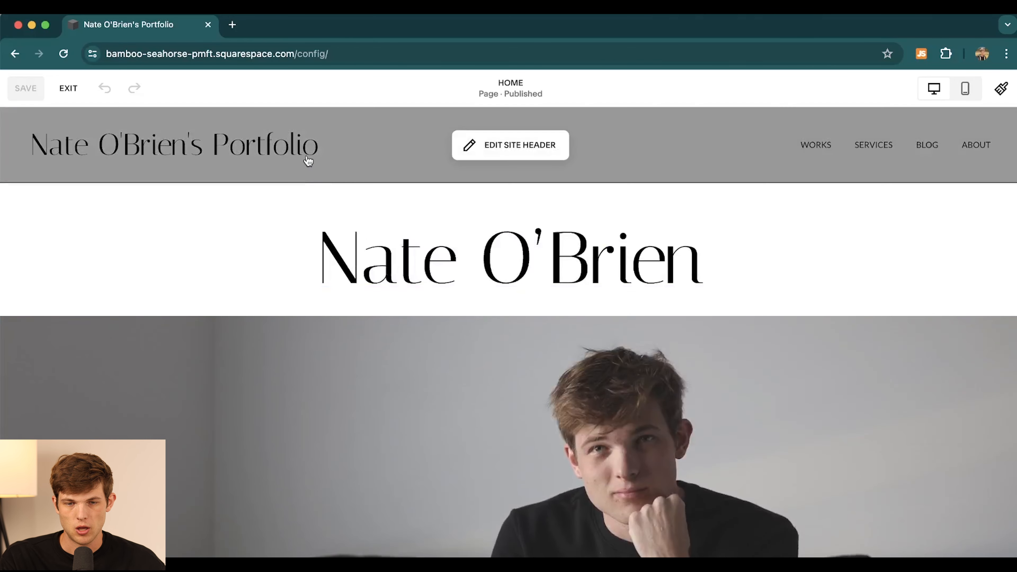
{"action": "left_click", "coordinate": [511, 147]}
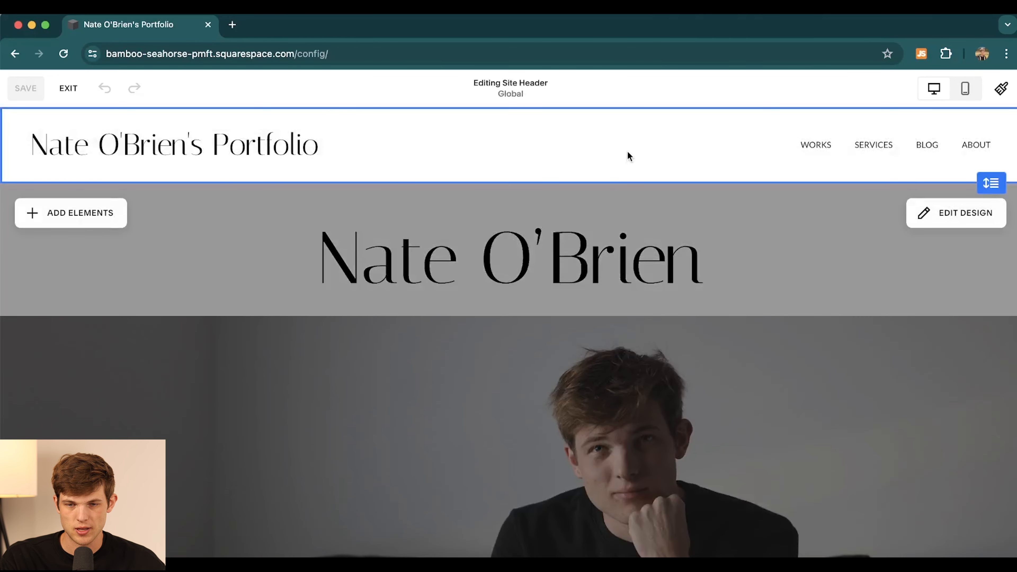
{"action": "left_click", "coordinate": [280, 162]}
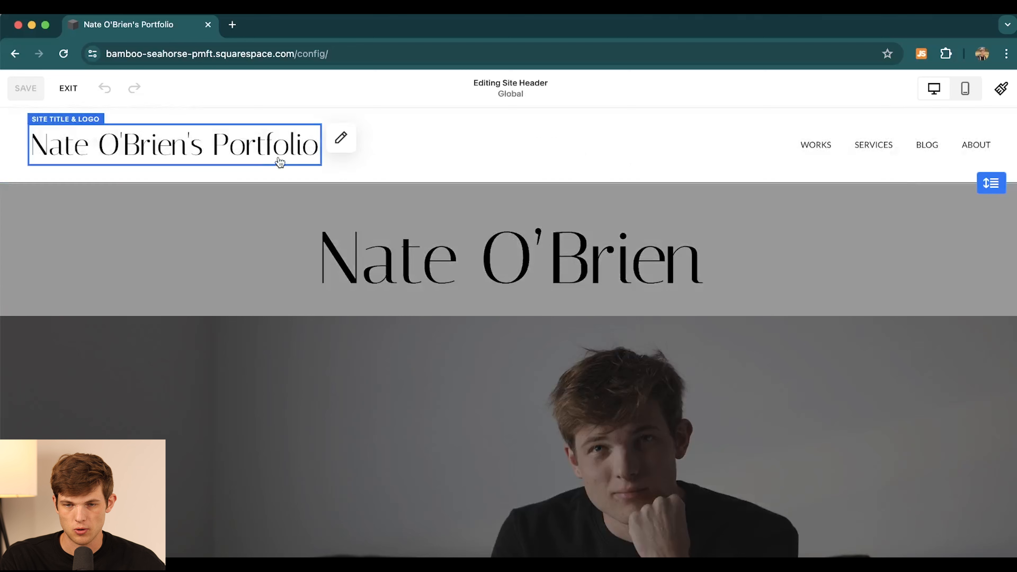
- Reorder the header navigation links to Services, Blog, Works, About
{"action": "left_click", "coordinate": [825, 146]}
{"action": "left_click", "coordinate": [999, 137]}
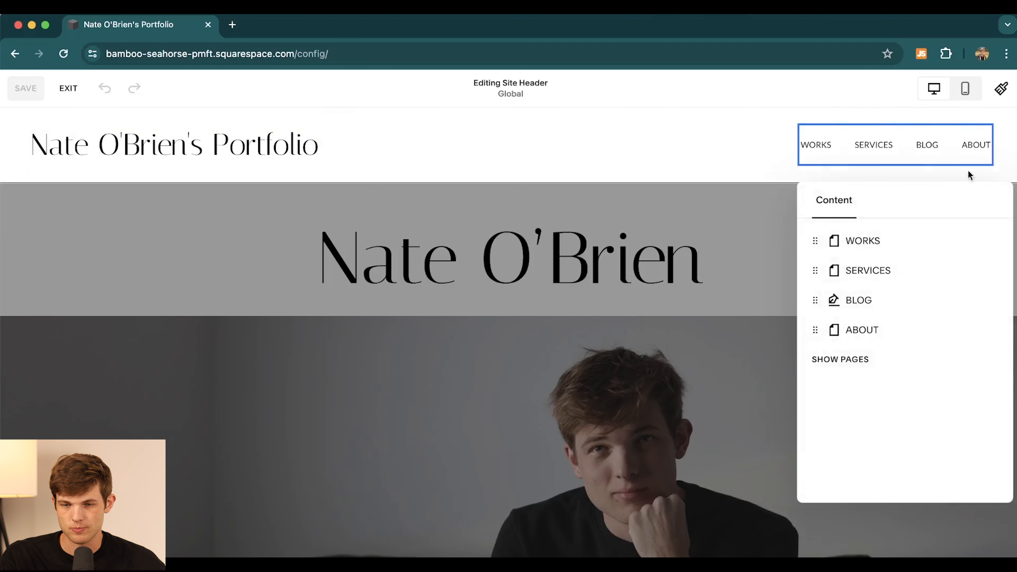
{"action": "left_click_drag", "start_coordinate": [817, 243], "coordinate": [817, 273]}
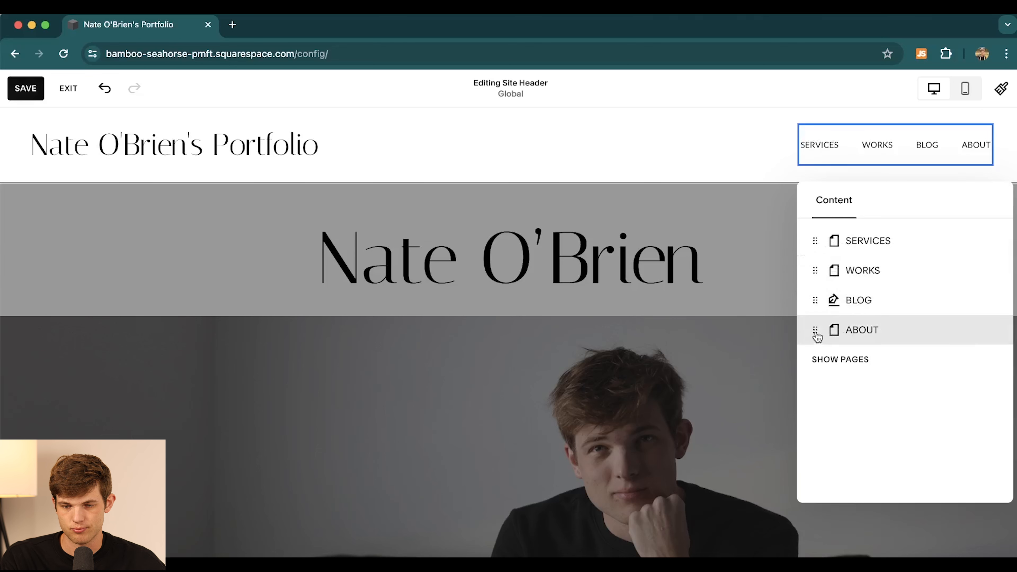
{"action": "left_click_drag", "start_coordinate": [816, 331], "coordinate": [813, 268]}
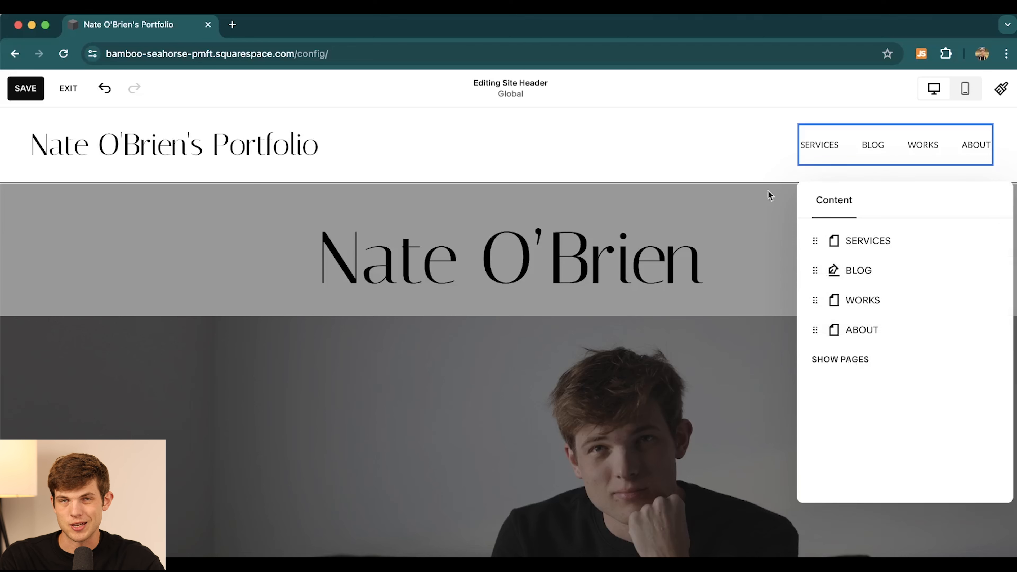
{"action": "left_click", "coordinate": [701, 149]}
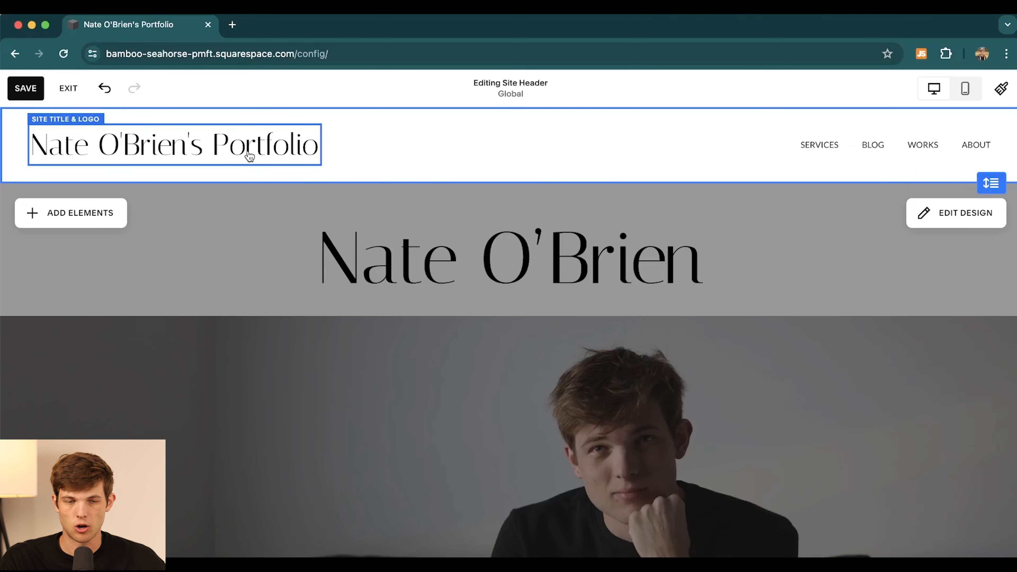
- Open the global site footer for editing and select its large McCurry wordmark
{"action": "scroll", "coordinate": [341, 230], "scroll_direction": "down", "scroll_amount": 10}
{"action": "scroll", "coordinate": [341, 230], "scroll_direction": "down", "scroll_amount": 10}
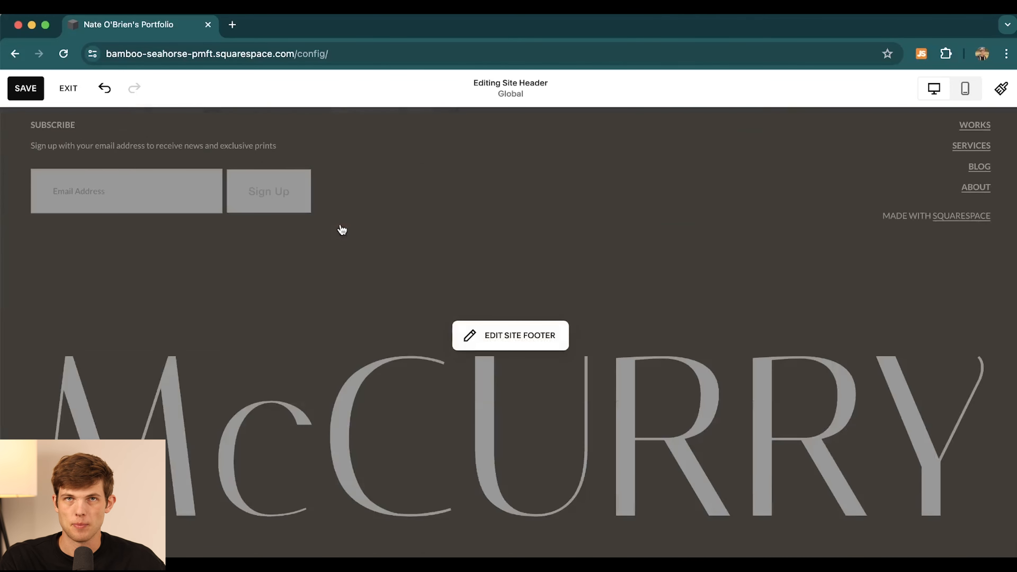
{"action": "scroll", "coordinate": [518, 228], "scroll_direction": "up", "scroll_amount": 8}
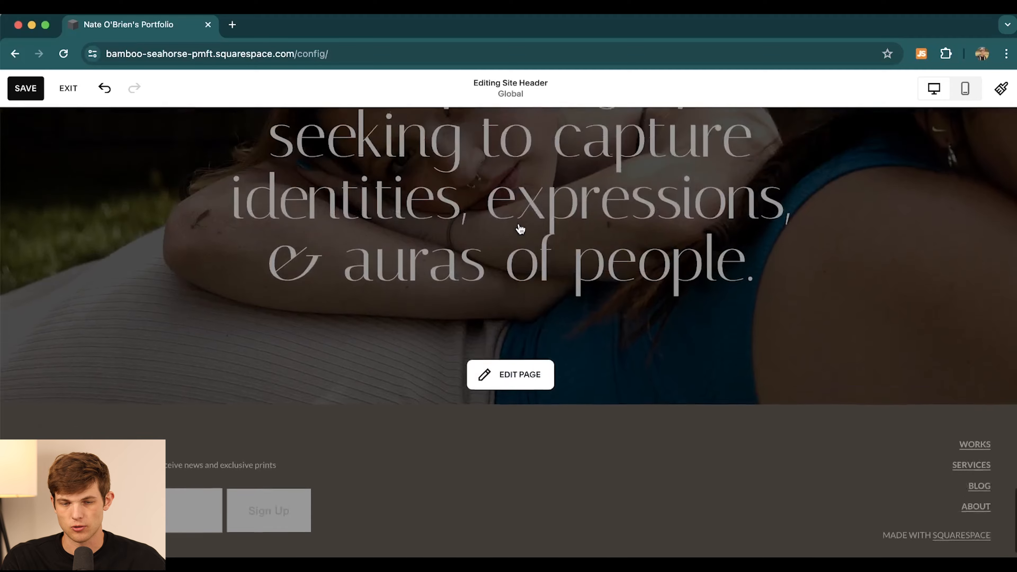
{"action": "scroll", "coordinate": [518, 227], "scroll_direction": "down", "scroll_amount": 10}
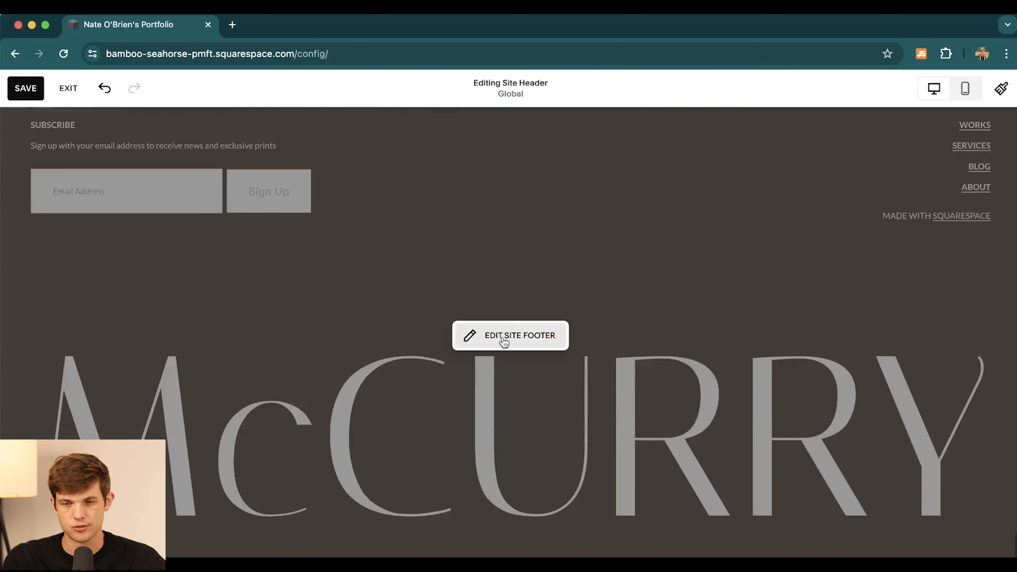
{"action": "left_click", "coordinate": [503, 342]}
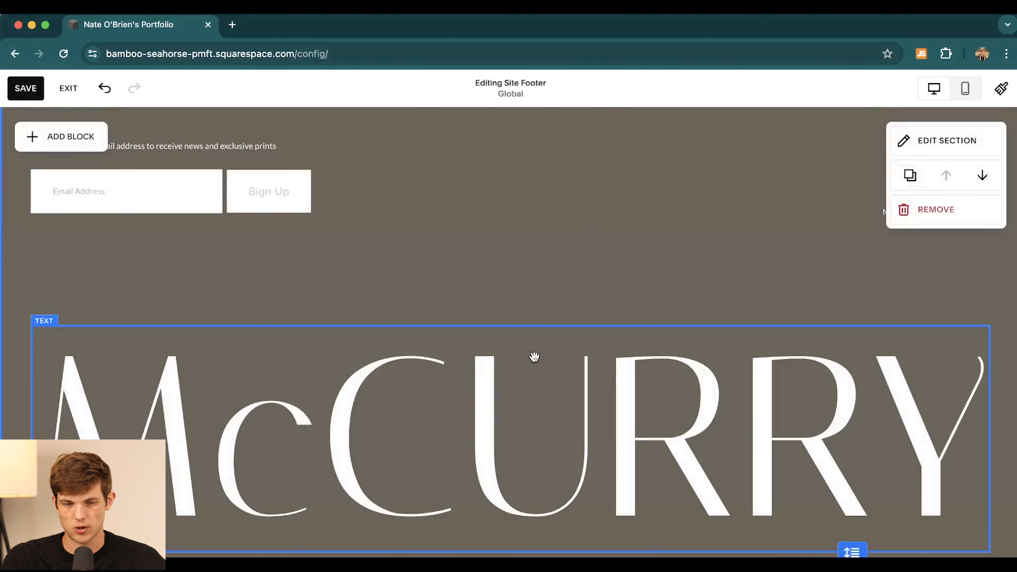
{"action": "left_click", "coordinate": [495, 356]}
{"action": "scroll", "coordinate": [495, 354], "scroll_direction": "up", "scroll_amount": 5}
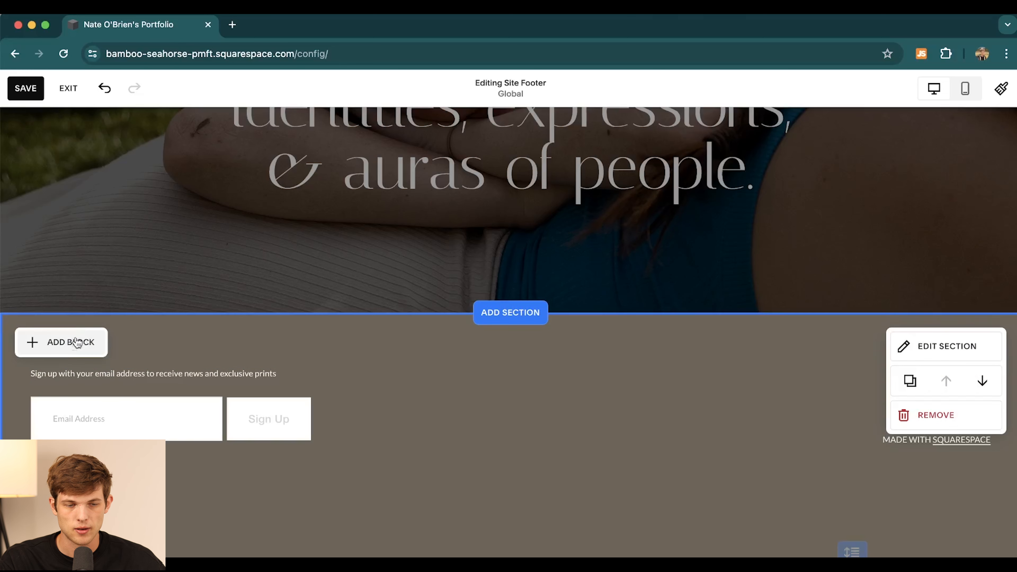
- Add a social links block to the footer beside the email sign-up form
{"action": "left_click", "coordinate": [65, 348]}
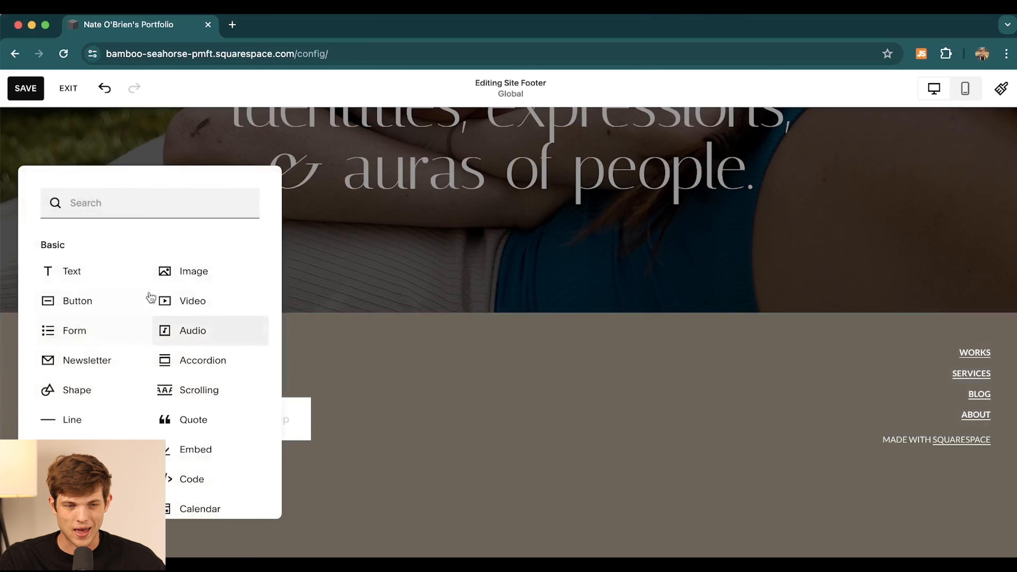
{"action": "scroll", "coordinate": [231, 441], "scroll_direction": "down", "scroll_amount": 2}
{"action": "scroll", "coordinate": [231, 442], "scroll_direction": "up", "scroll_amount": 2}
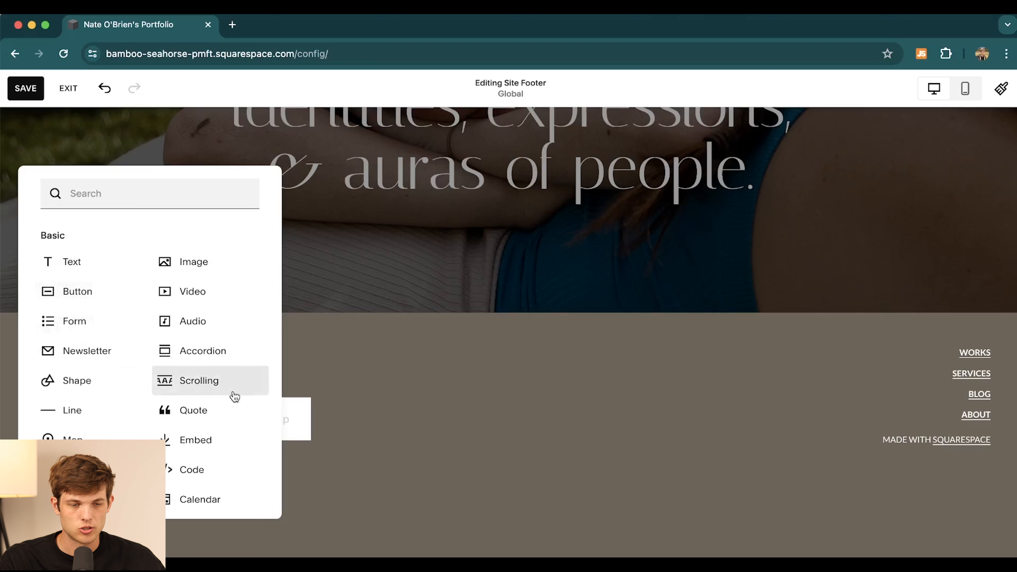
{"action": "scroll", "coordinate": [204, 463], "scroll_direction": "down", "scroll_amount": 3}
{"action": "scroll", "coordinate": [205, 461], "scroll_direction": "down", "scroll_amount": 2}
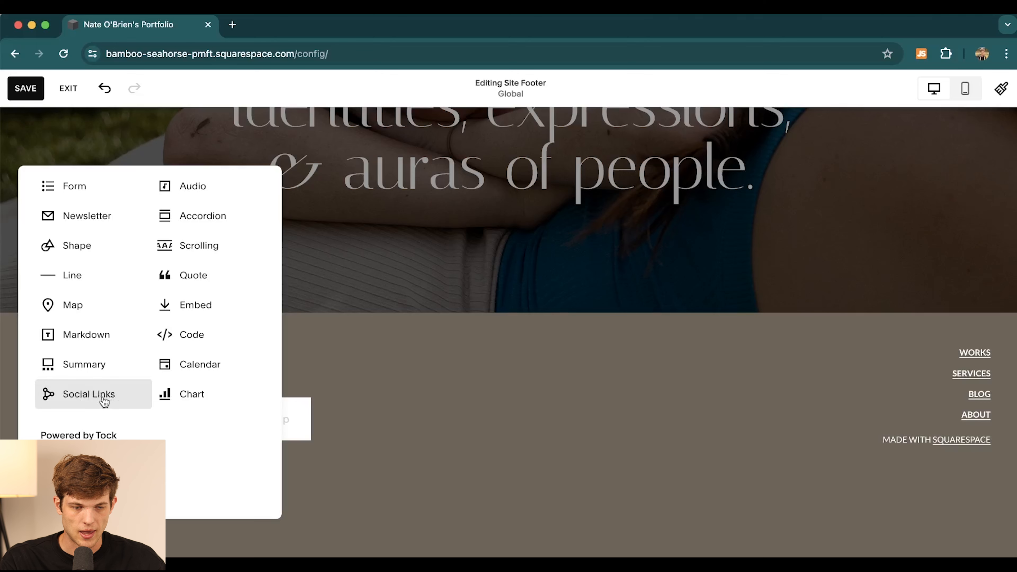
{"action": "left_click", "coordinate": [94, 396]}
{"action": "left_click_drag", "start_coordinate": [89, 412], "coordinate": [489, 405]}
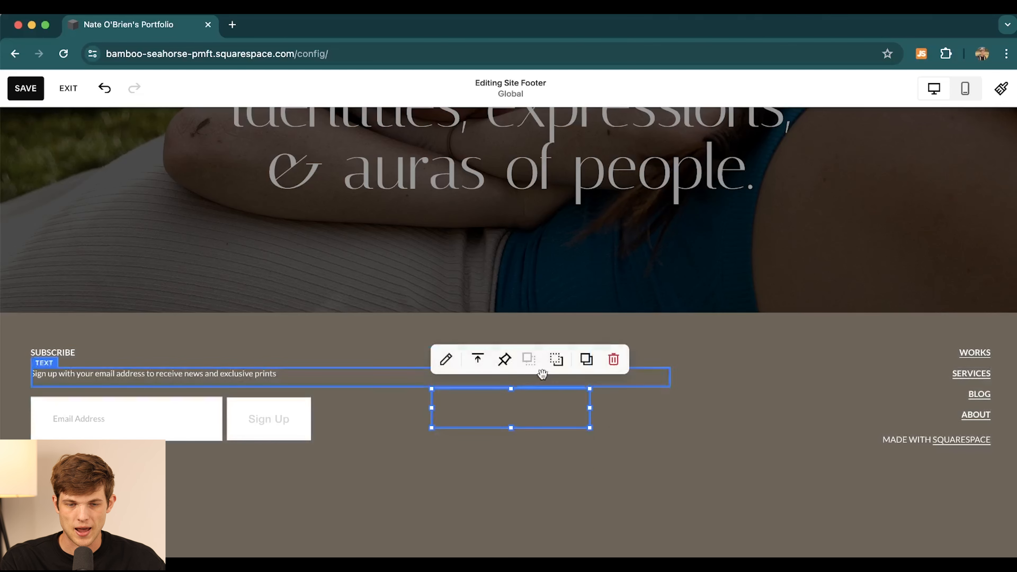
- Add the owner's Instagram and Twitter profile URLs to the social links block
{"action": "left_click", "coordinate": [446, 360]}
{"action": "left_click", "coordinate": [665, 304]}
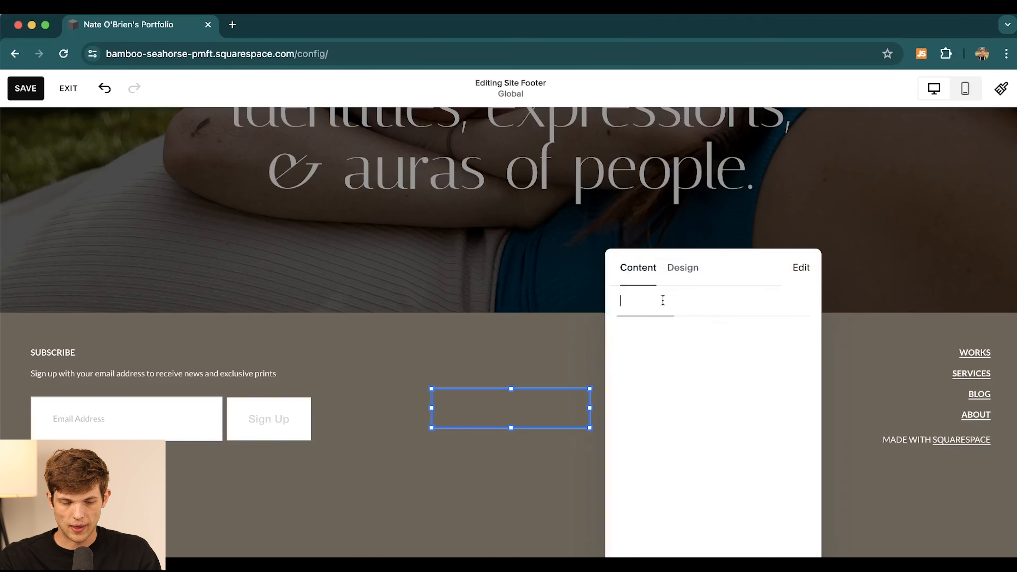
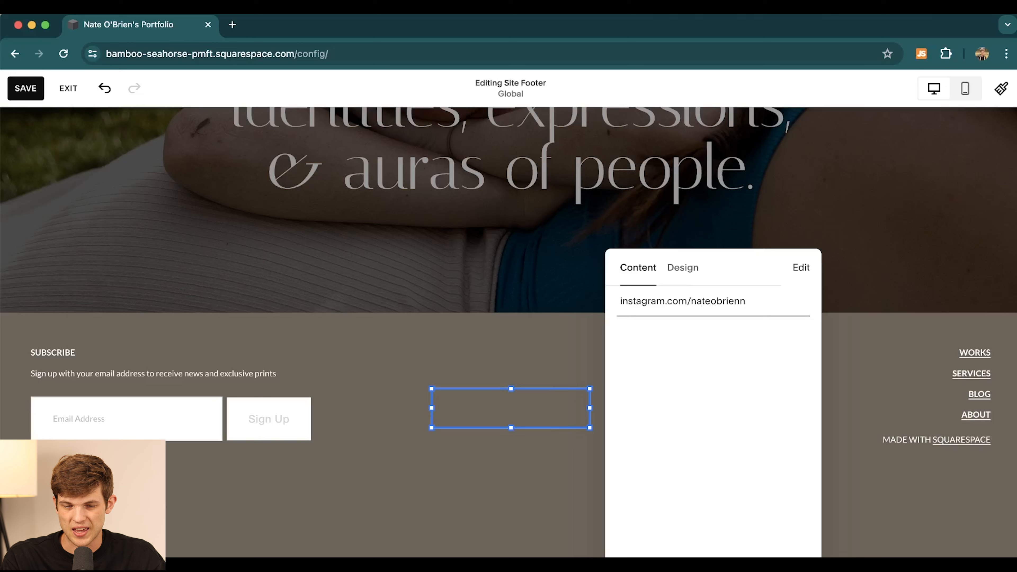
{"action": "key", "text": "Return"}
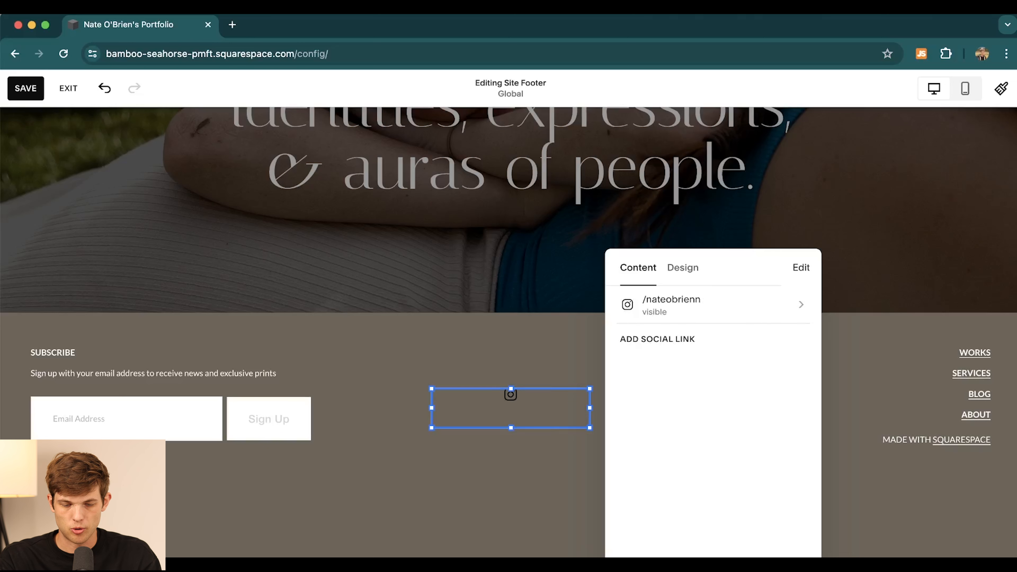
{"action": "left_click", "coordinate": [675, 336]}
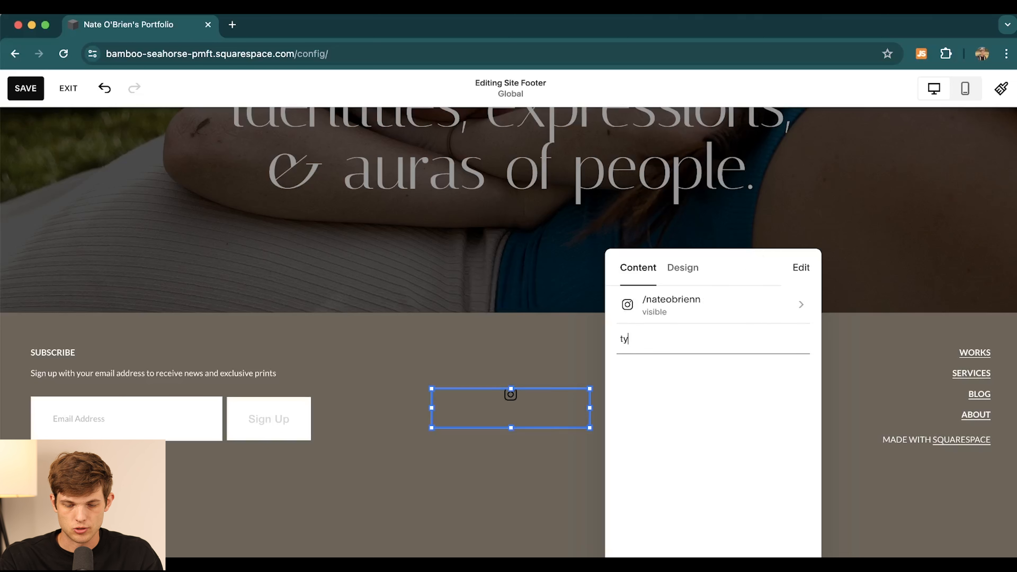
{"action": "type", "text": ".com/nateobrienn"}
{"action": "double_click", "coordinate": [628, 341]}
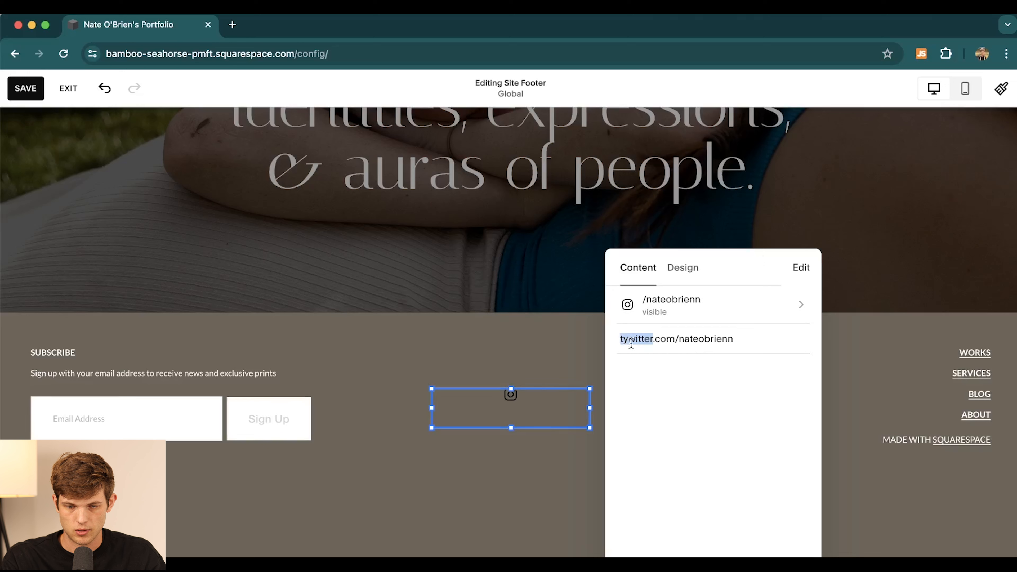
{"action": "left_click", "coordinate": [629, 341]}
{"action": "key", "text": "BackSpace"}
{"action": "key", "text": "Return"}
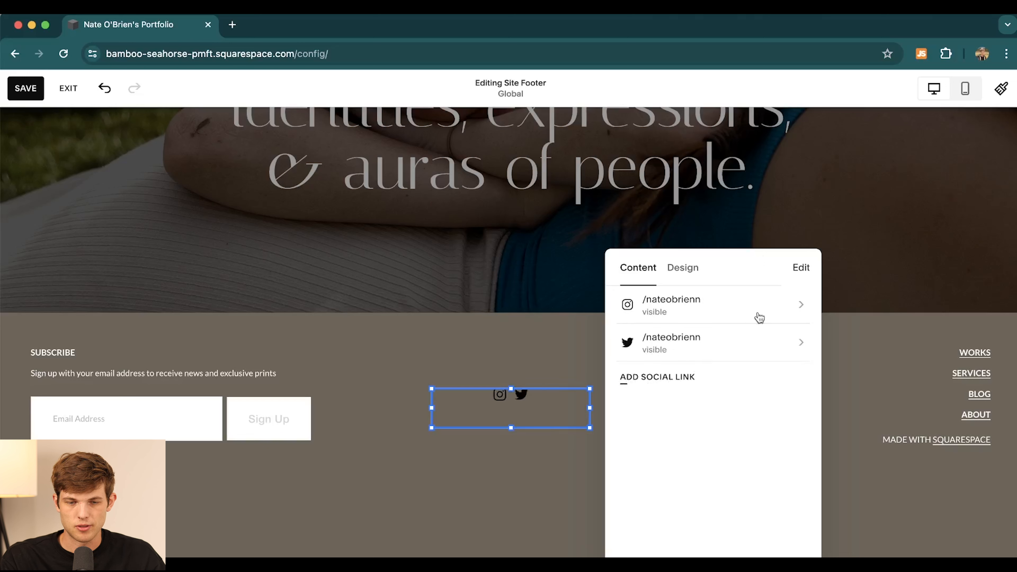
- Style the social icons with a circle border at XL size
{"action": "left_click", "coordinate": [684, 272]}
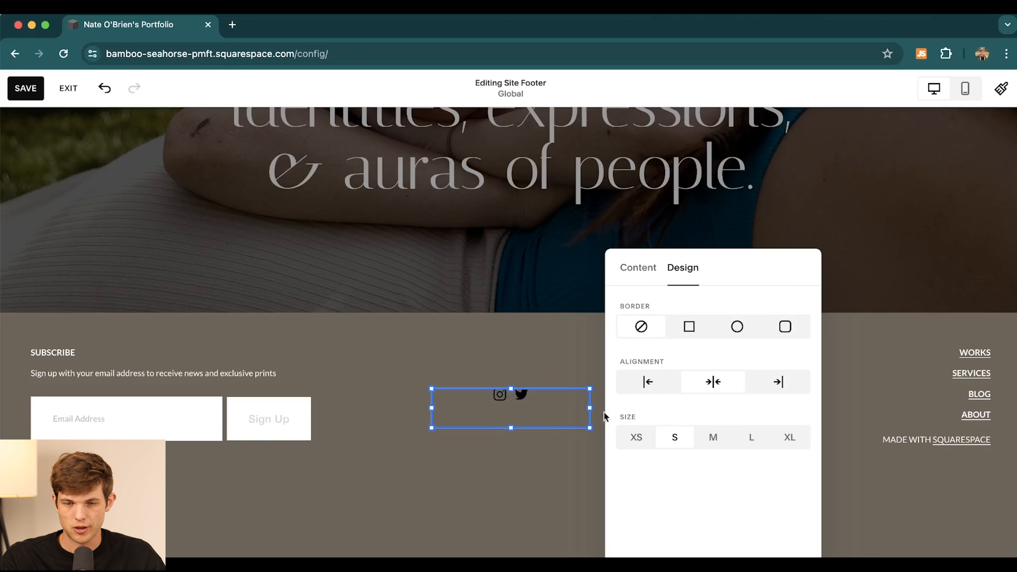
{"action": "left_click", "coordinate": [737, 327]}
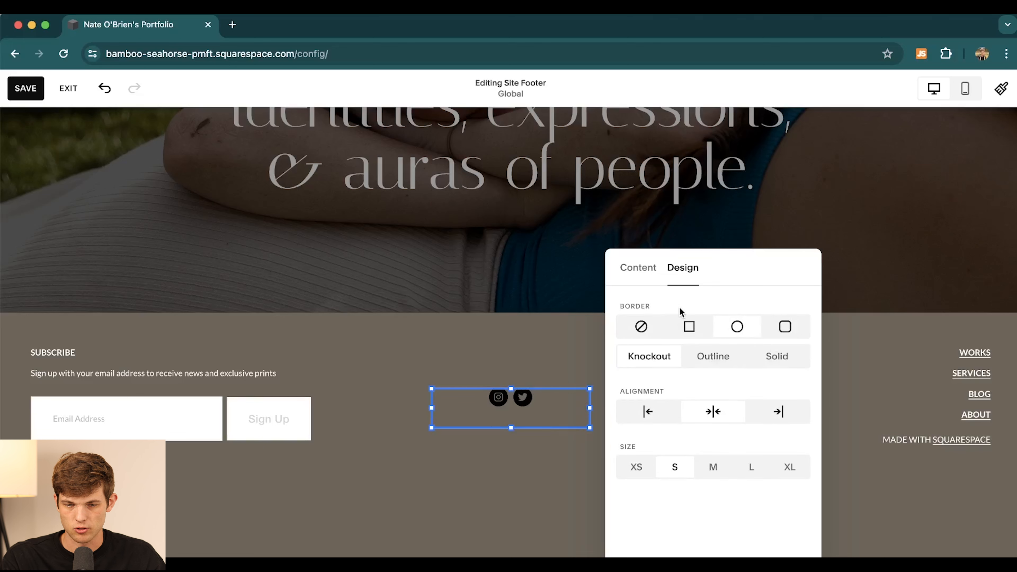
{"action": "left_click", "coordinate": [789, 468]}
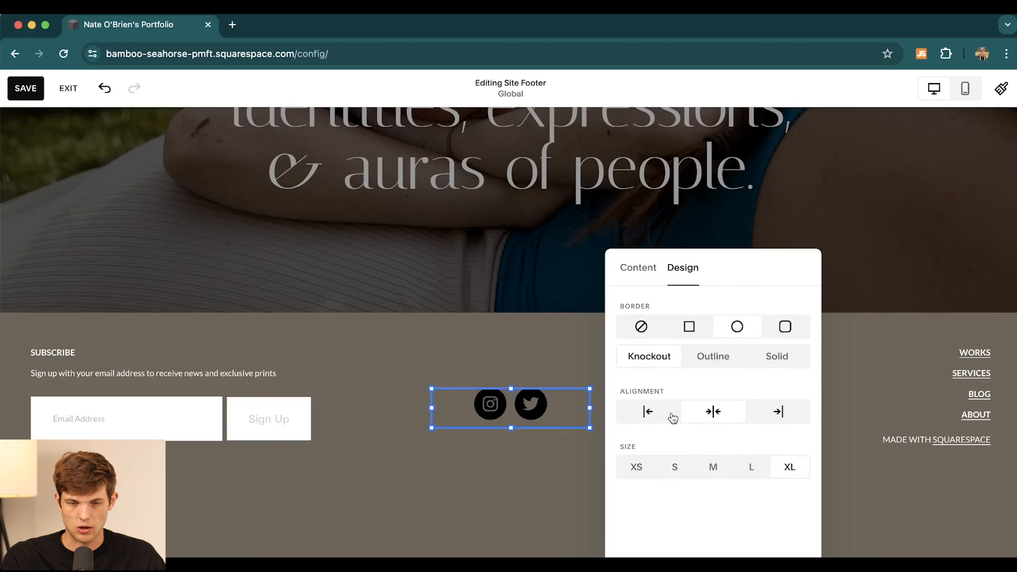
{"action": "left_click_drag", "start_coordinate": [537, 394], "coordinate": [533, 403]}
{"action": "left_click", "coordinate": [509, 351]}
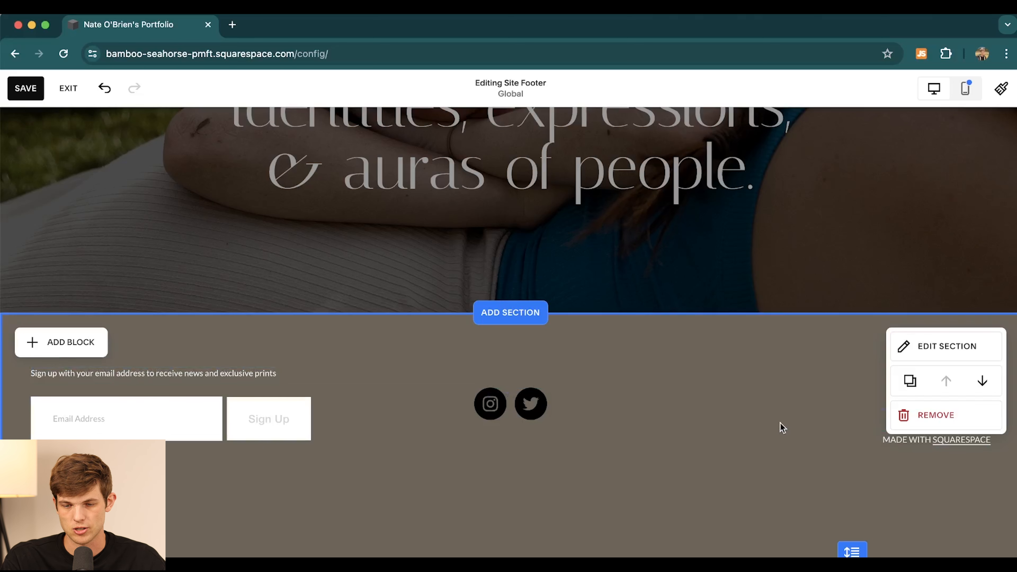
- Delete the 'Made with Squarespace' credit, reduce the footer height, and return to page editing
{"action": "left_click_drag", "start_coordinate": [845, 442], "coordinate": [684, 486]}
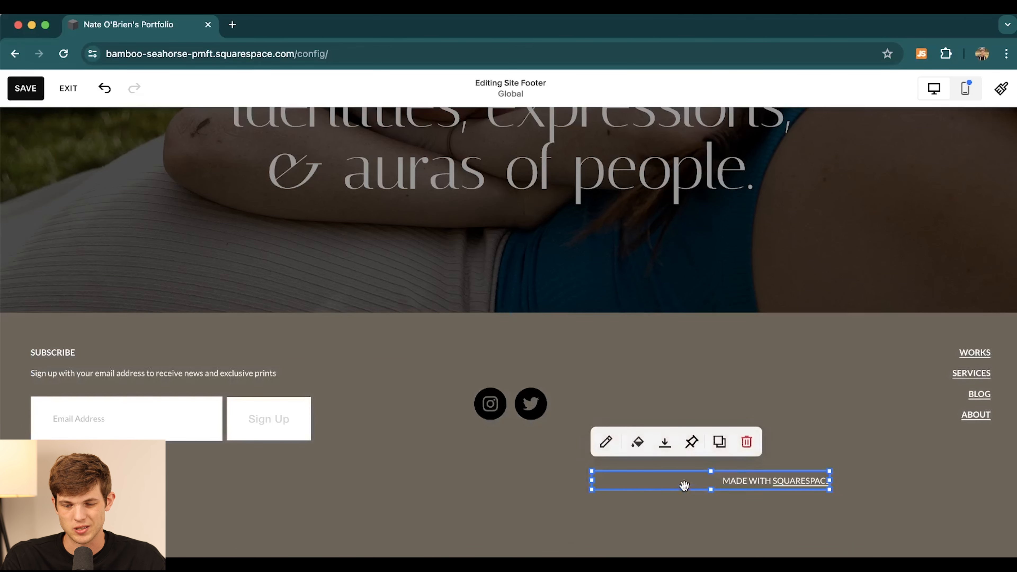
{"action": "left_click", "coordinate": [747, 442]}
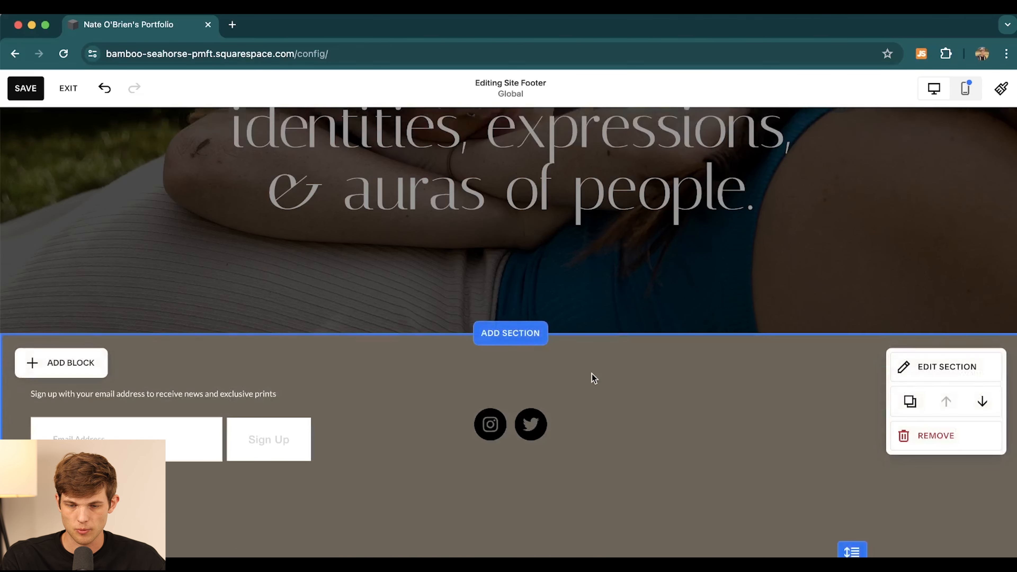
{"action": "left_click_drag", "start_coordinate": [855, 553], "coordinate": [859, 518]}
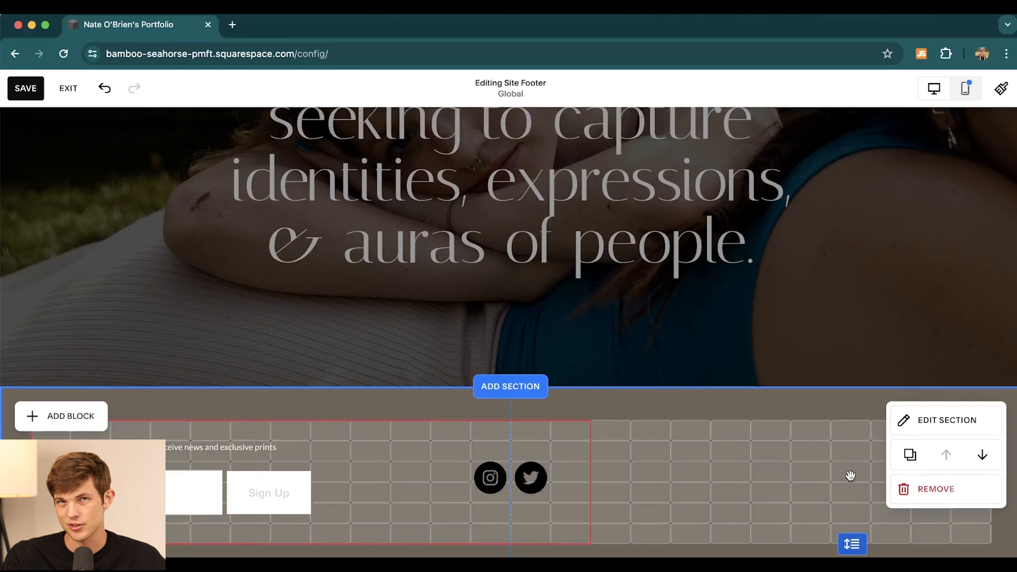
{"action": "left_click", "coordinate": [615, 377]}
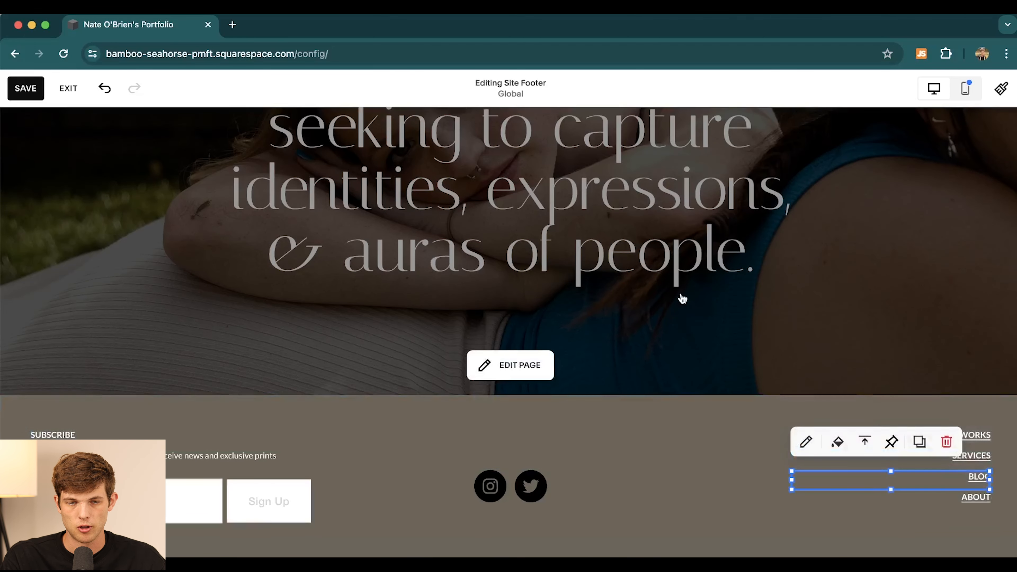
{"action": "scroll", "coordinate": [681, 298], "scroll_direction": "up", "scroll_amount": 10}
{"action": "scroll", "coordinate": [681, 296], "scroll_direction": "up", "scroll_amount": 15}
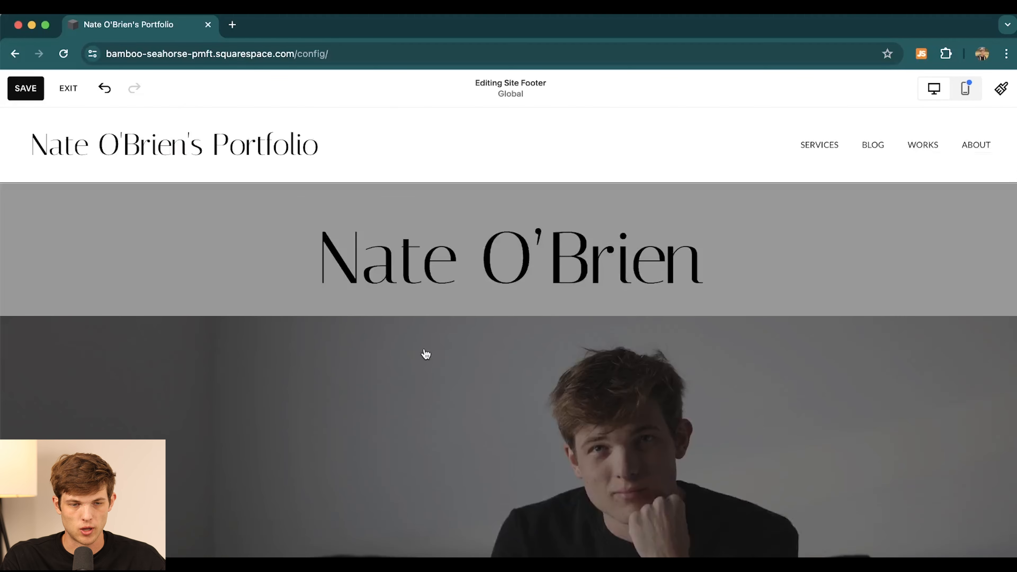
{"action": "scroll", "coordinate": [425, 352], "scroll_direction": "down", "scroll_amount": 10}
{"action": "scroll", "coordinate": [385, 313], "scroll_direction": "down", "scroll_amount": 3}
{"action": "scroll", "coordinate": [336, 265], "scroll_direction": "up", "scroll_amount": 3}
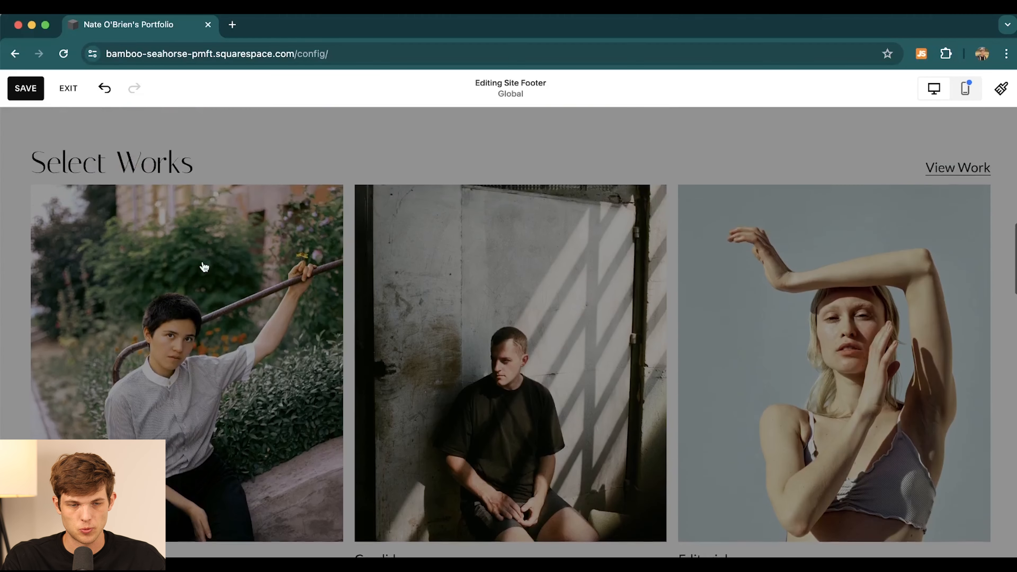
{"action": "left_click", "coordinate": [295, 302]}
- Replace the first Select Works image with an uploaded street photo
{"action": "left_click", "coordinate": [274, 307]}
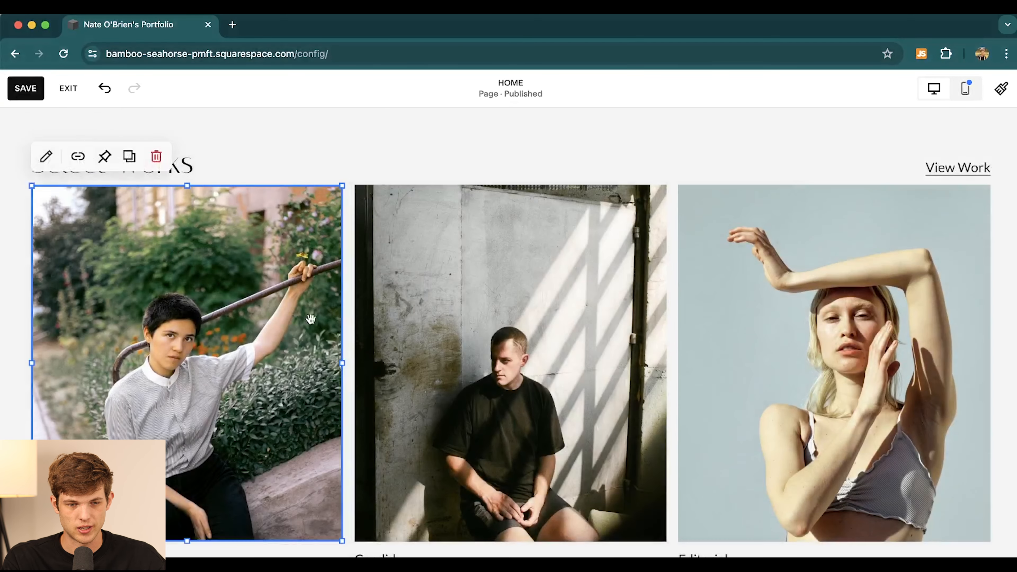
{"action": "left_click", "coordinate": [46, 157]}
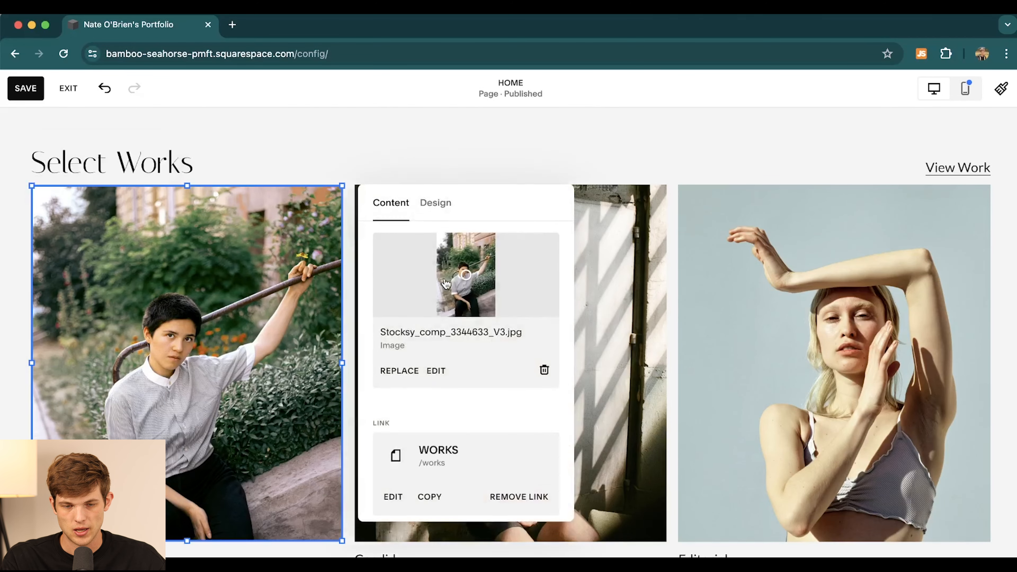
{"action": "left_click", "coordinate": [394, 372]}
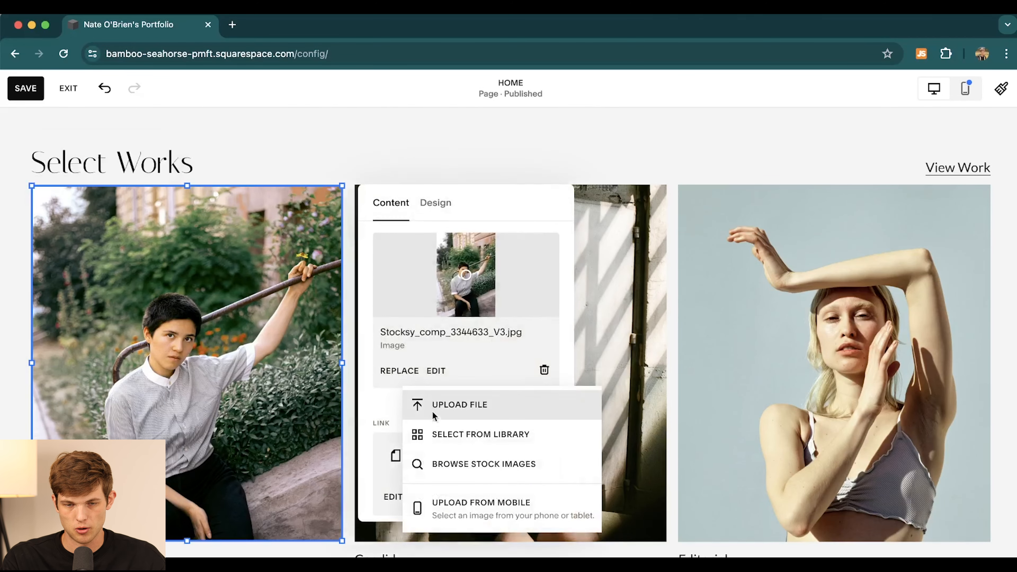
{"action": "left_click", "coordinate": [475, 404]}
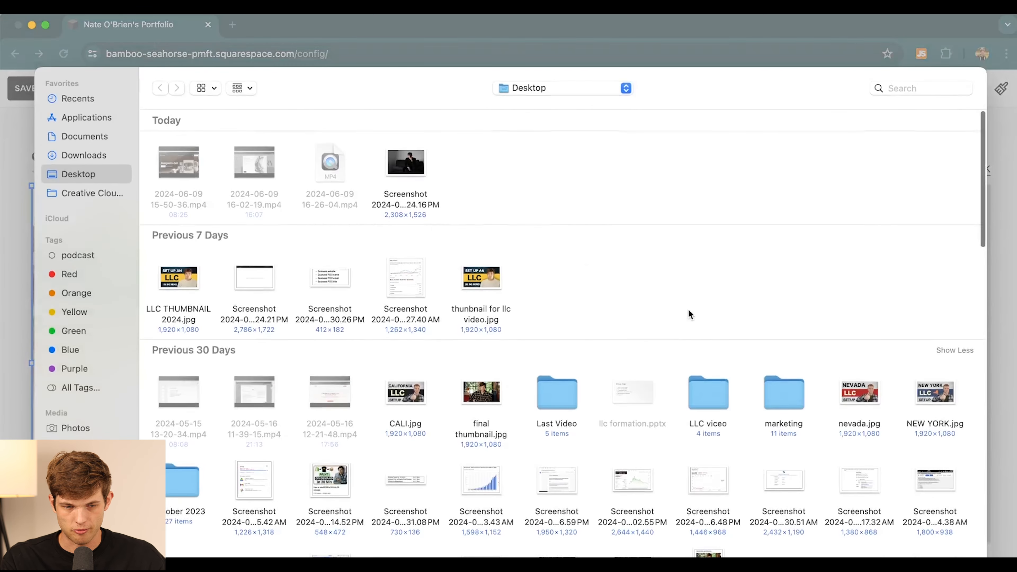
{"action": "scroll", "coordinate": [689, 314], "scroll_direction": "down", "scroll_amount": 15}
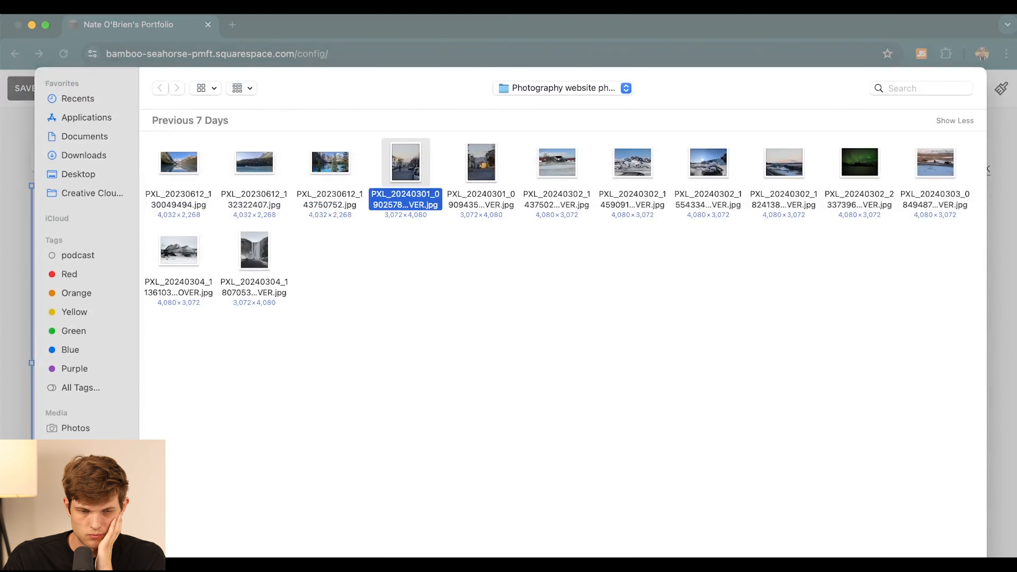
{"action": "double_click", "coordinate": [404, 193]}
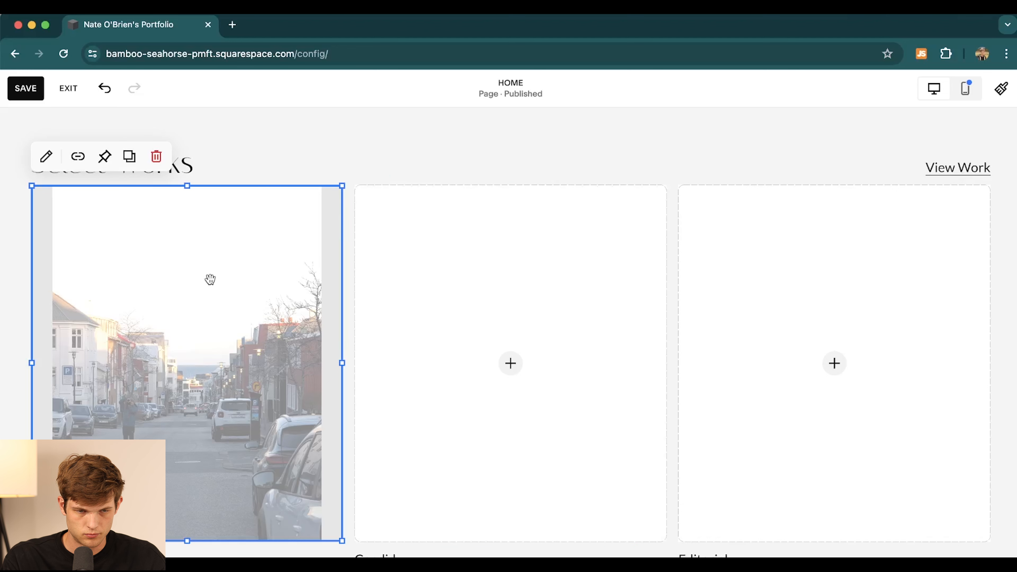
{"action": "left_click", "coordinate": [45, 156]}
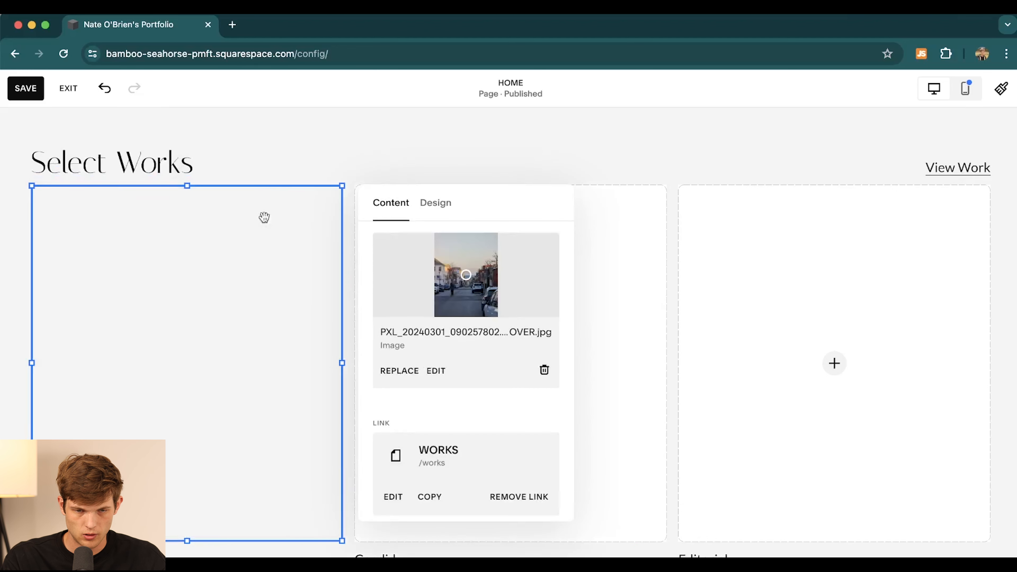
- Upload the snowy mountain road photo into the middle image block
{"action": "left_click", "coordinate": [363, 125]}
{"action": "left_click", "coordinate": [545, 276]}
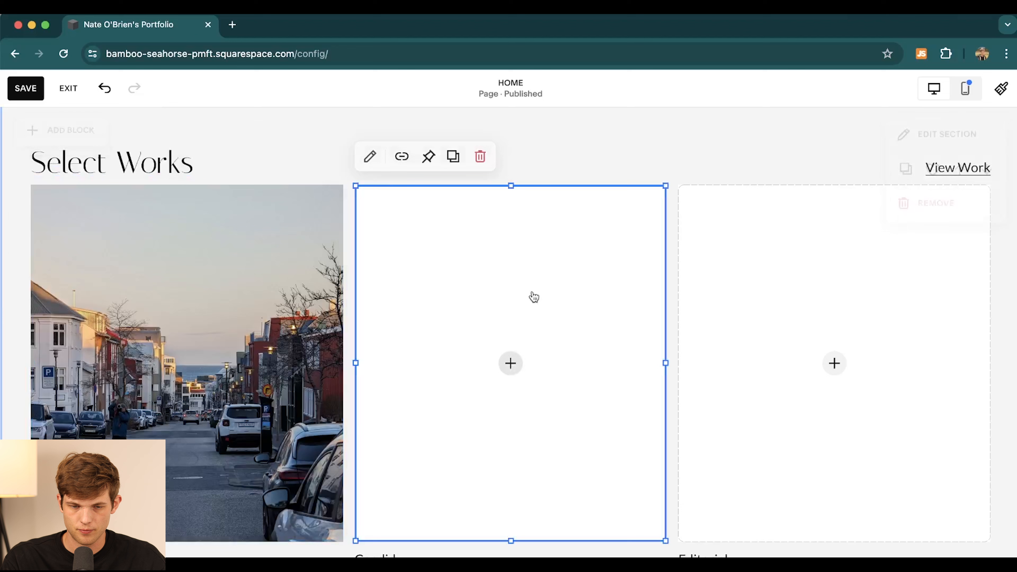
{"action": "left_click", "coordinate": [512, 366]}
{"action": "left_click", "coordinate": [461, 368]}
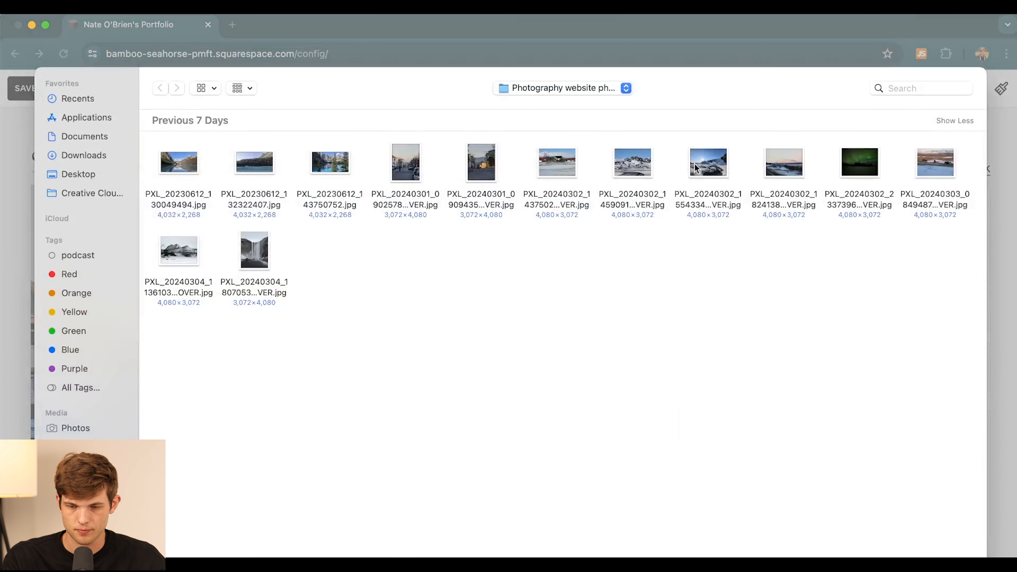
{"action": "left_click", "coordinate": [637, 168]}
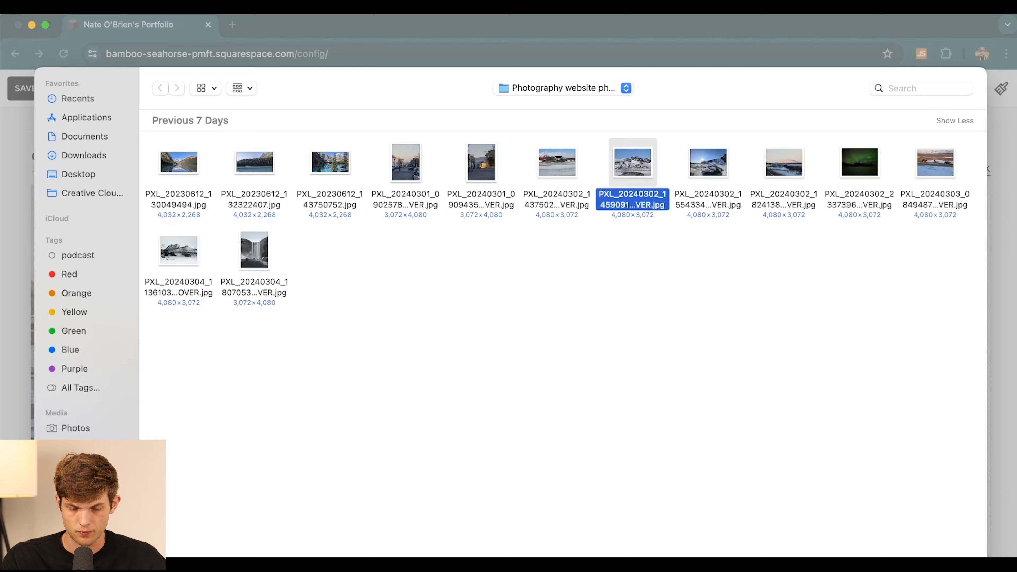
{"action": "key", "text": "Return"}
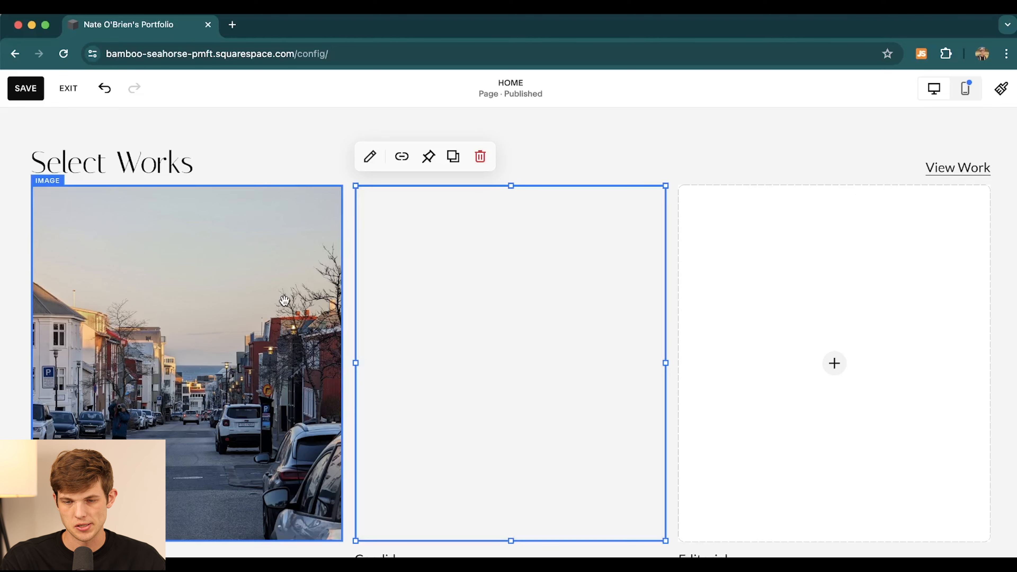
- Upload the waterfall photo into the right image block
{"action": "left_click", "coordinate": [848, 377]}
{"action": "left_click", "coordinate": [835, 364]}
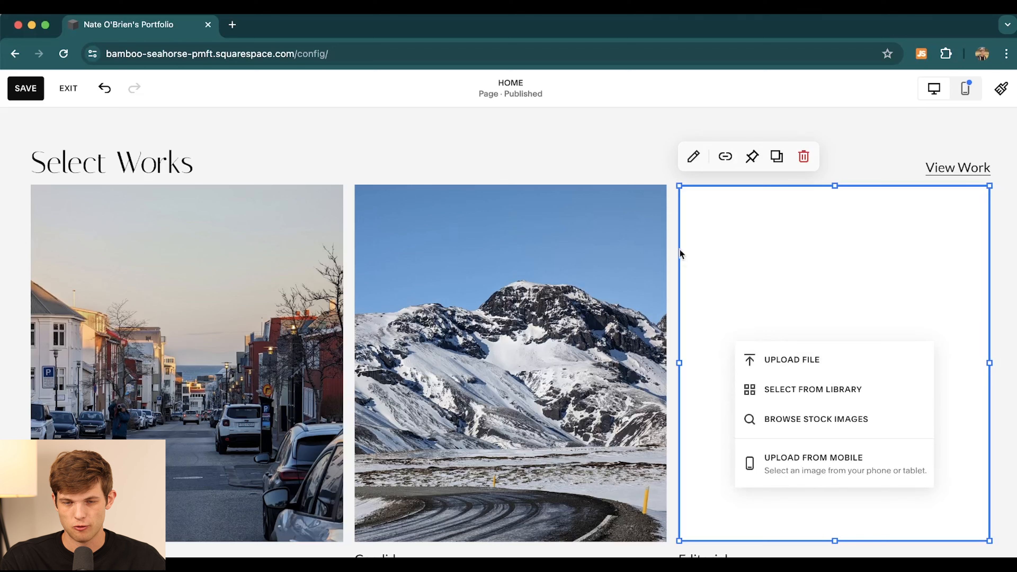
{"action": "left_click", "coordinate": [793, 359]}
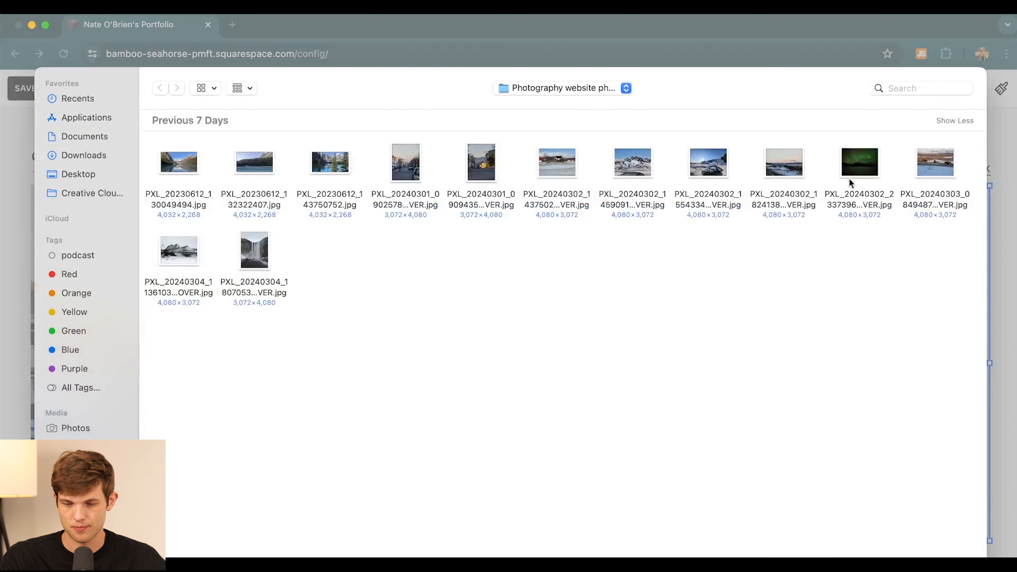
{"action": "left_click", "coordinate": [264, 254]}
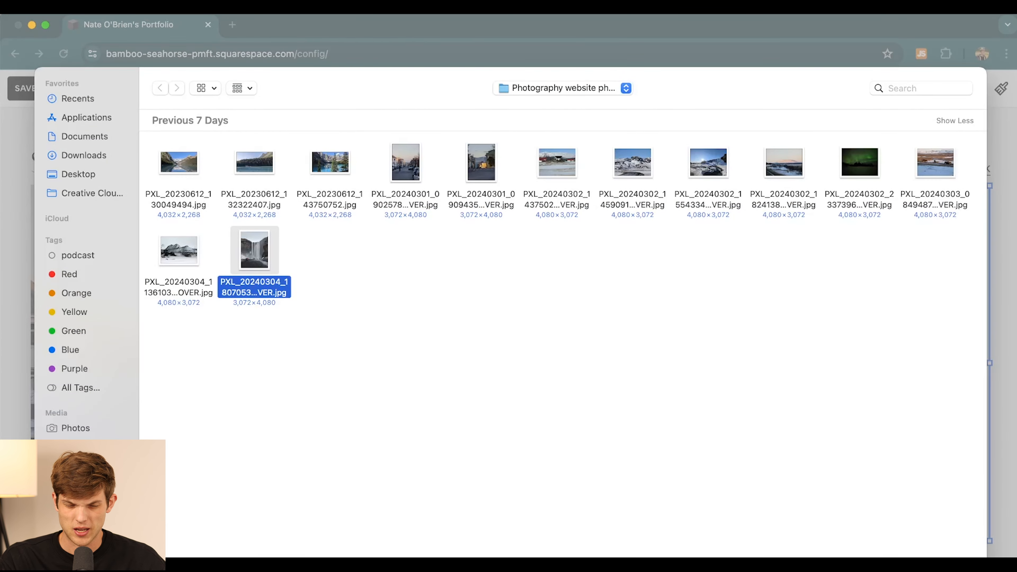
{"action": "key", "text": "Return"}
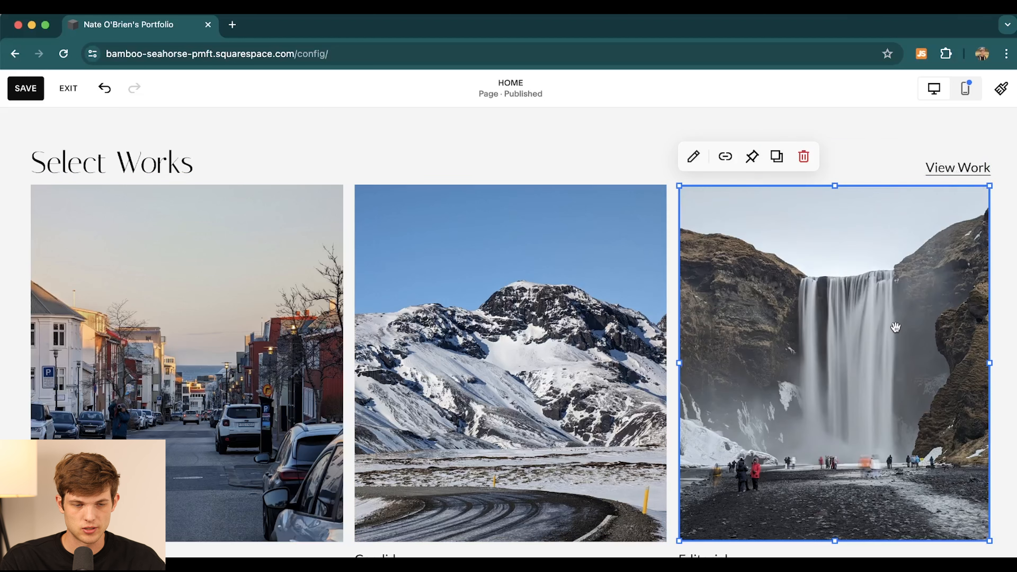
{"action": "scroll", "coordinate": [896, 327], "scroll_direction": "down", "scroll_amount": 3}
{"action": "left_click", "coordinate": [134, 425]}
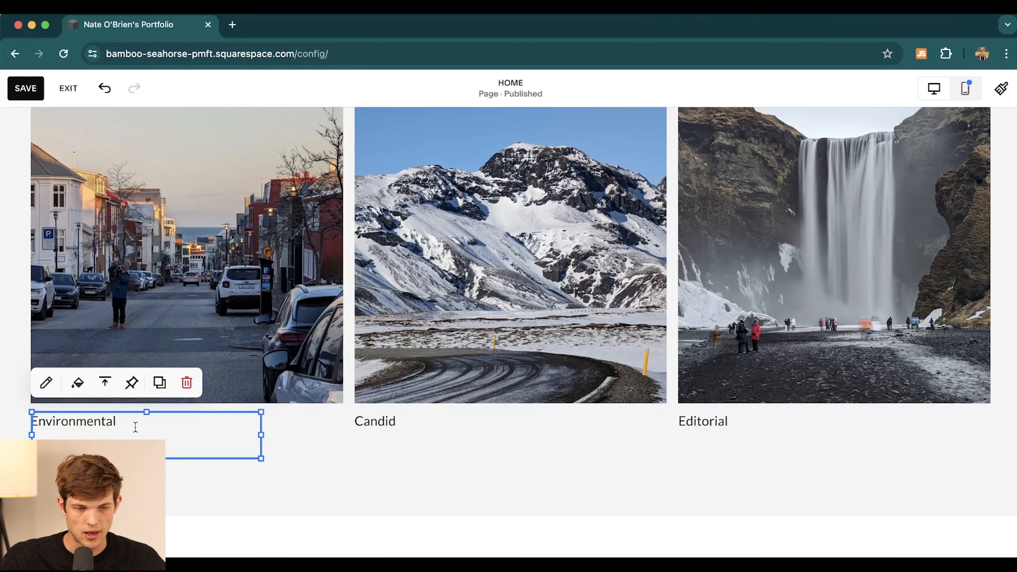
- Add a button block and place it over the left side of the hero photo
{"action": "left_click", "coordinate": [127, 422]}
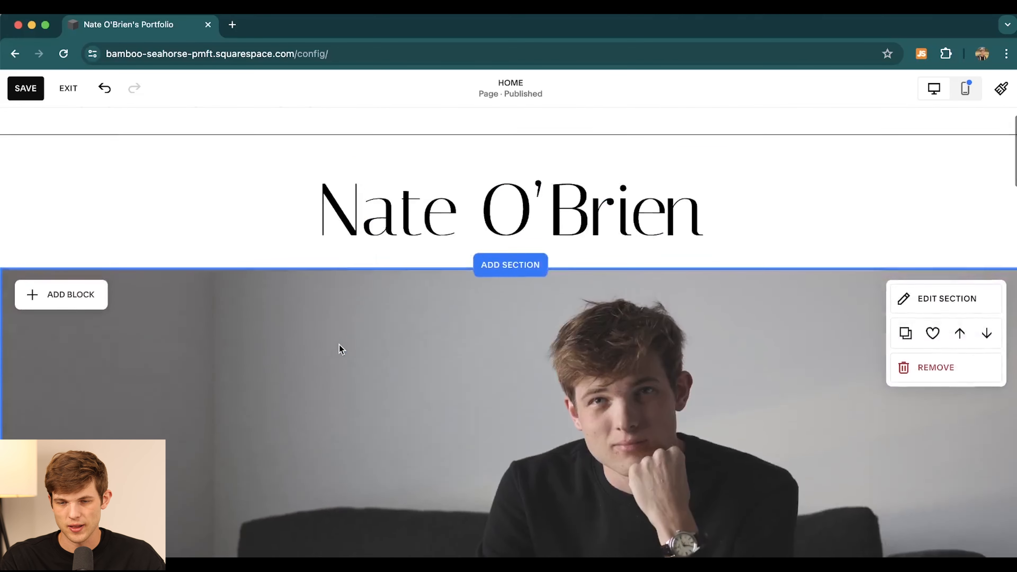
{"action": "scroll", "coordinate": [377, 406], "scroll_direction": "down", "scroll_amount": 5}
{"action": "scroll", "coordinate": [377, 409], "scroll_direction": "down", "scroll_amount": 1}
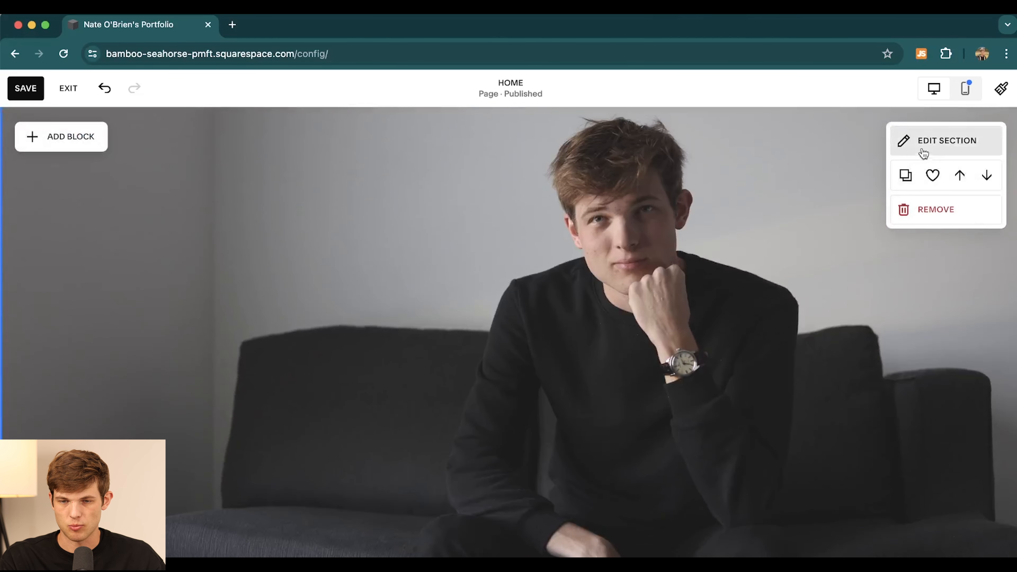
{"action": "left_click", "coordinate": [921, 140]}
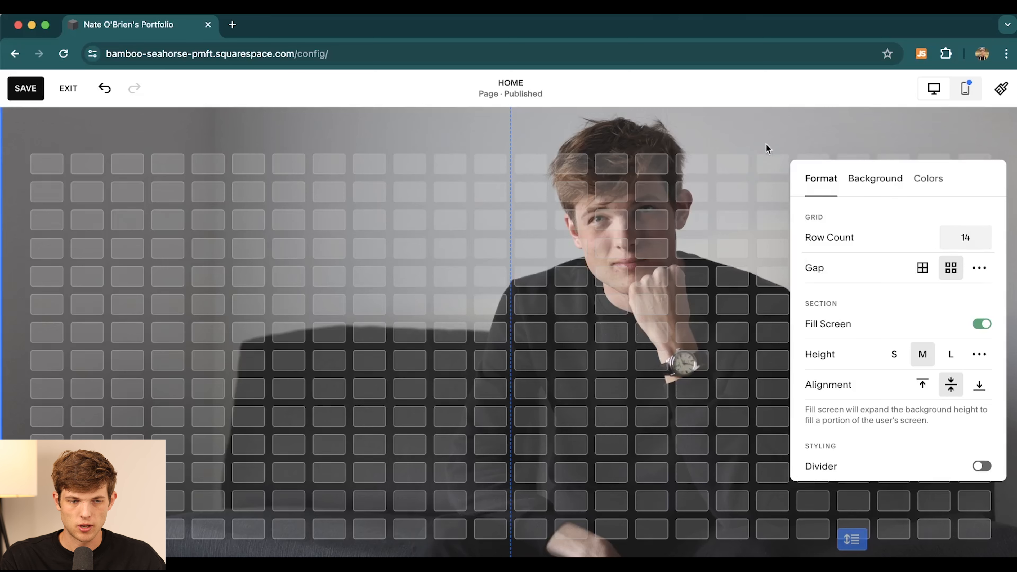
{"action": "left_click", "coordinate": [736, 134]}
{"action": "scroll", "coordinate": [172, 162], "scroll_direction": "up", "scroll_amount": 2}
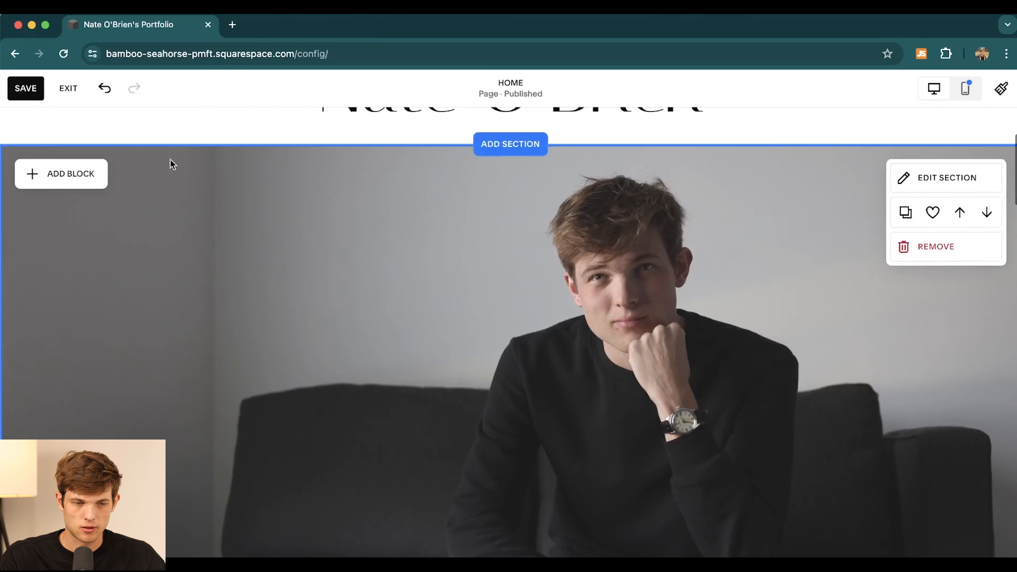
{"action": "left_click", "coordinate": [61, 172]}
{"action": "scroll", "coordinate": [227, 472], "scroll_direction": "down", "scroll_amount": 3}
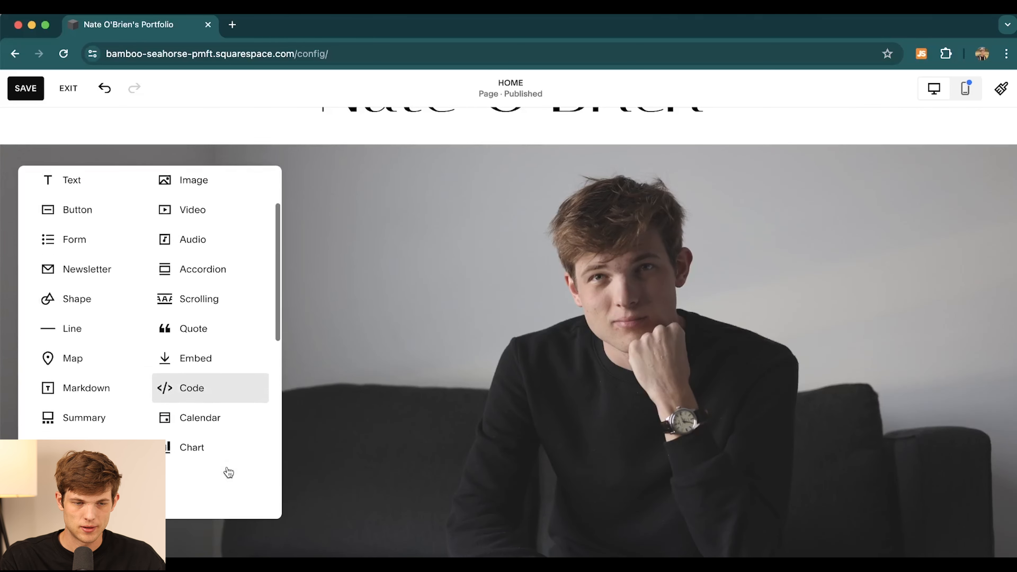
{"action": "scroll", "coordinate": [120, 345], "scroll_direction": "up", "scroll_amount": 2}
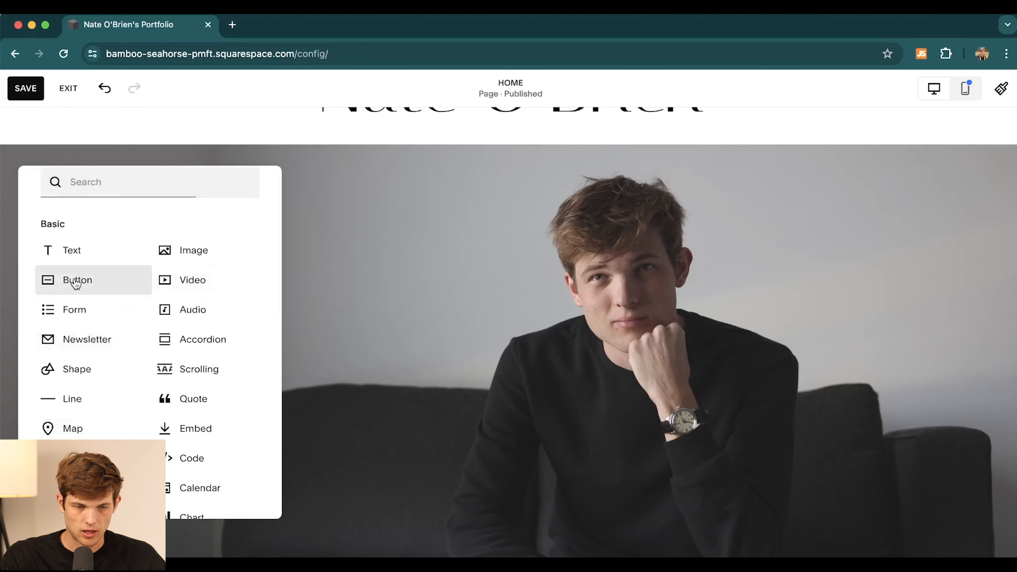
{"action": "left_click", "coordinate": [72, 280]}
{"action": "left_click_drag", "start_coordinate": [149, 236], "coordinate": [236, 348]}
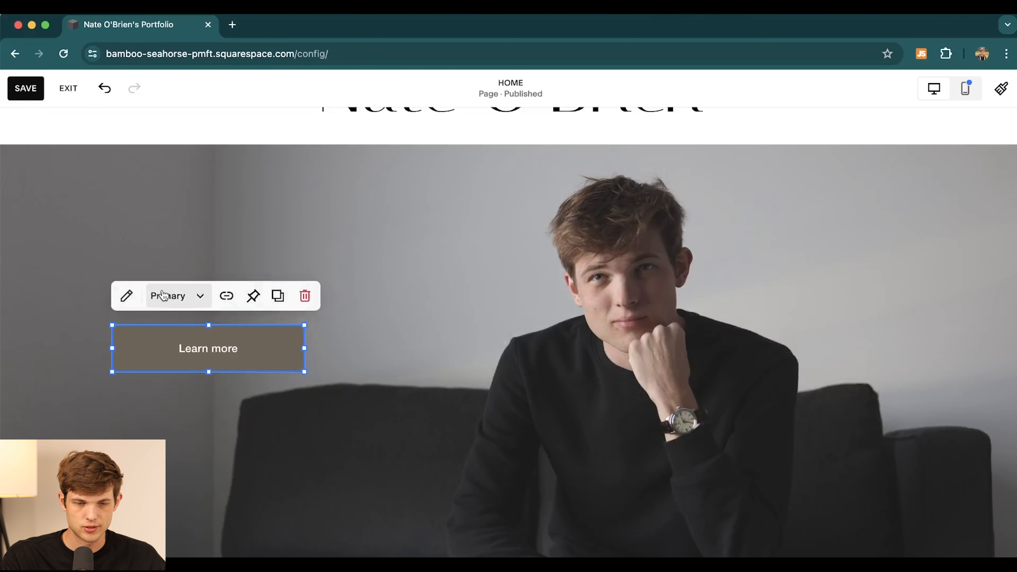
- Change the button label from 'Learn more' to 'Contact Me'
{"action": "left_click", "coordinate": [243, 349]}
{"action": "left_click", "coordinate": [402, 339]}
{"action": "key", "text": "super+a"}
{"action": "key", "text": "BackSpace"}
{"action": "type", "text": "Contact Me"}
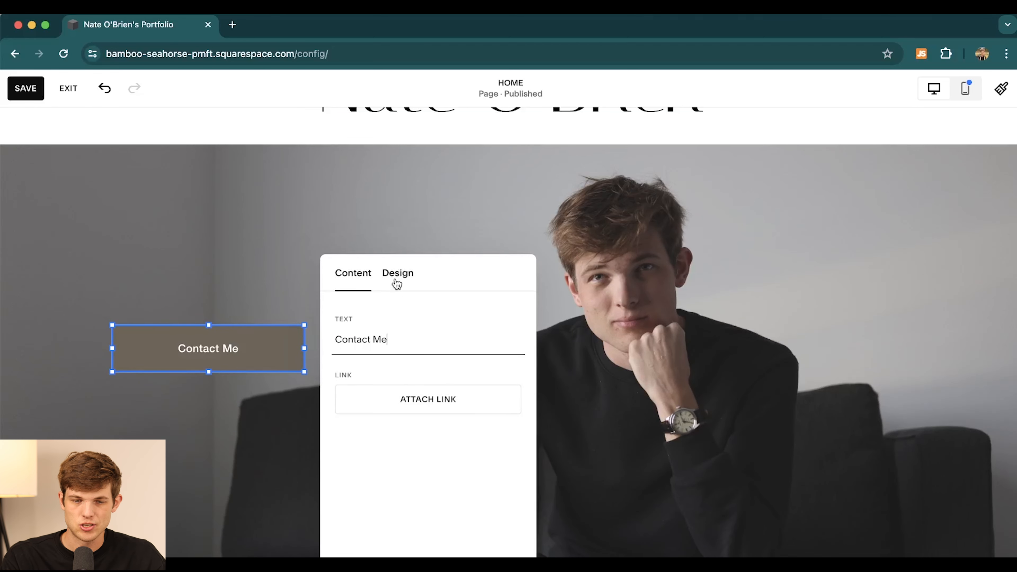
- Link the button to the owner's e-mail address and save the home page
{"action": "left_click", "coordinate": [414, 401]}
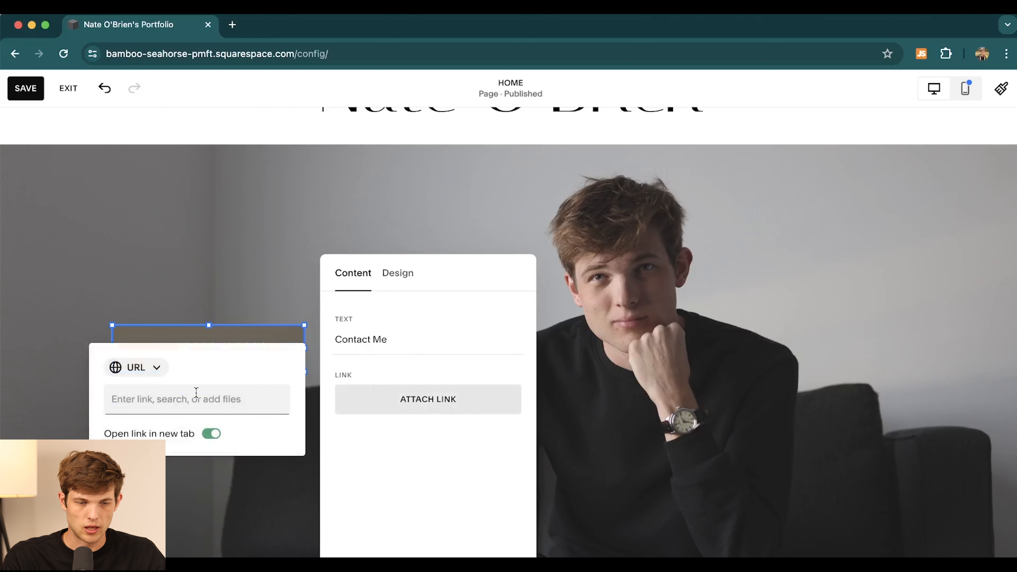
{"action": "left_click", "coordinate": [135, 368]}
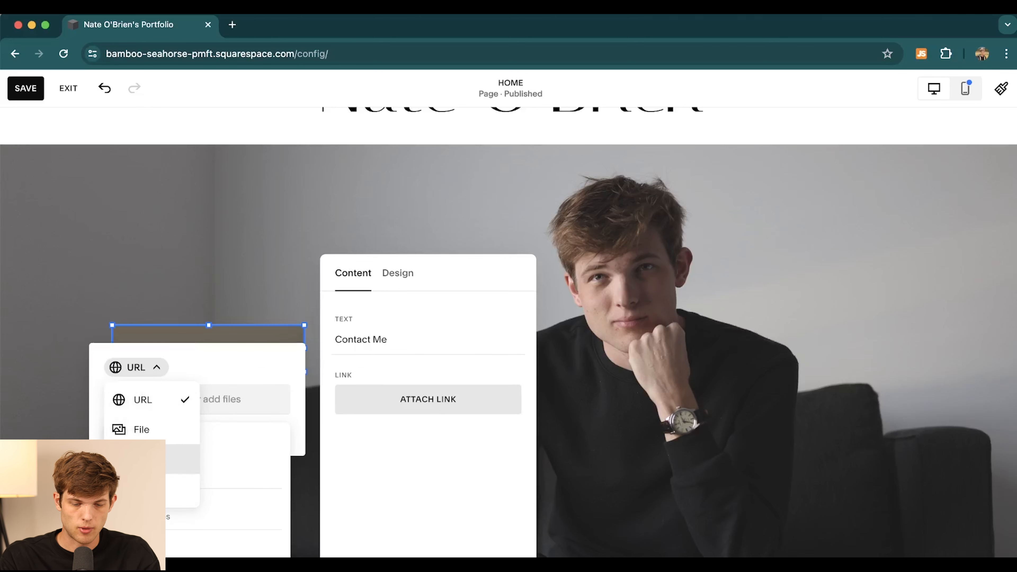
{"action": "left_click", "coordinate": [152, 459]}
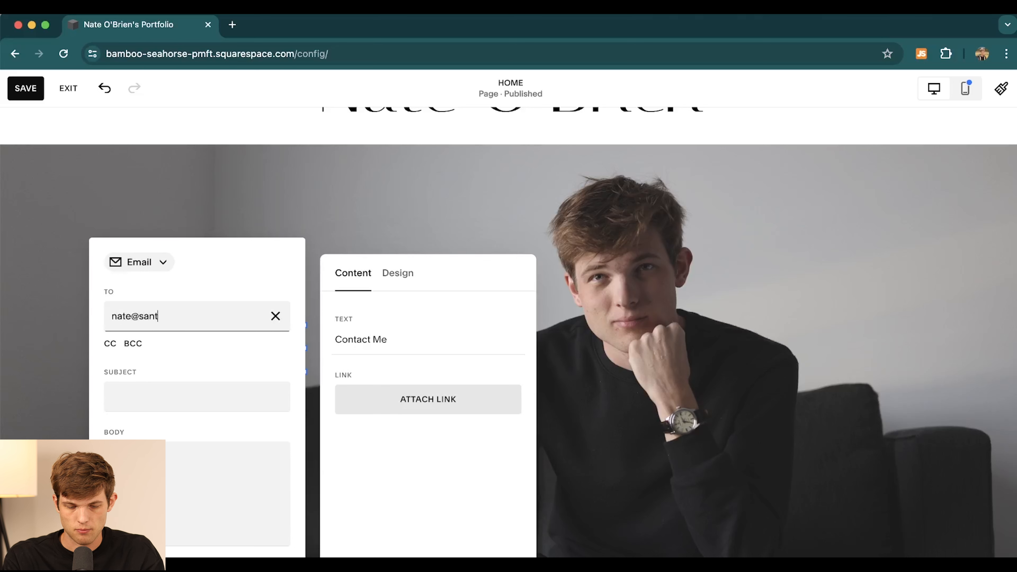
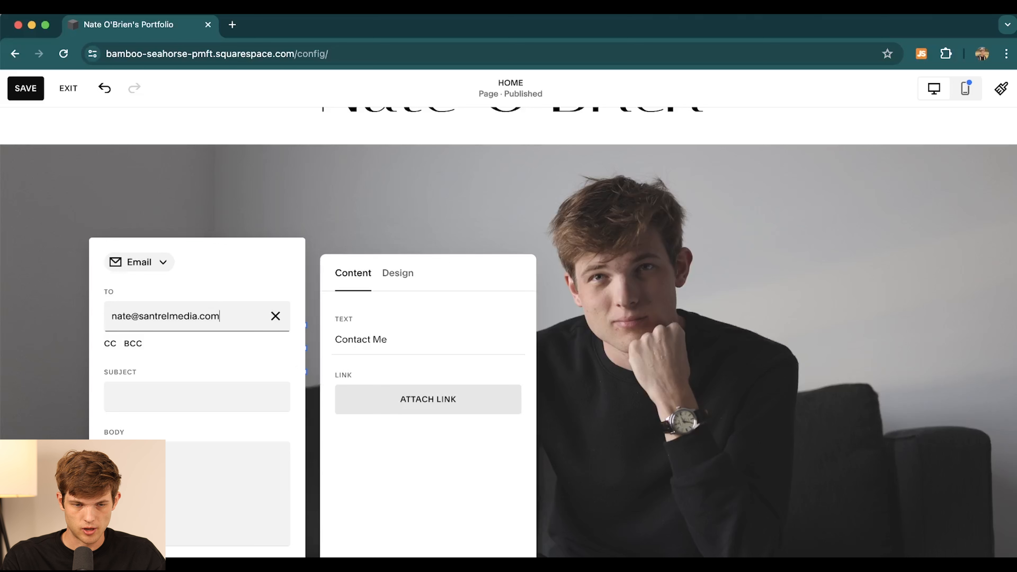
{"action": "left_click", "coordinate": [386, 227]}
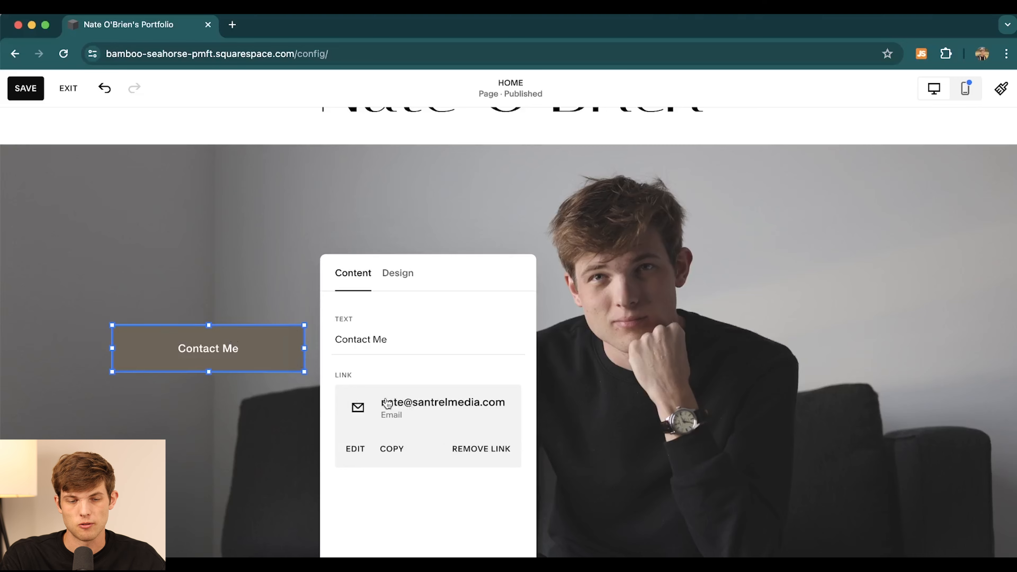
{"action": "left_click", "coordinate": [235, 223]}
{"action": "scroll", "coordinate": [771, 310], "scroll_direction": "up", "scroll_amount": 5}
{"action": "left_click", "coordinate": [36, 91]}
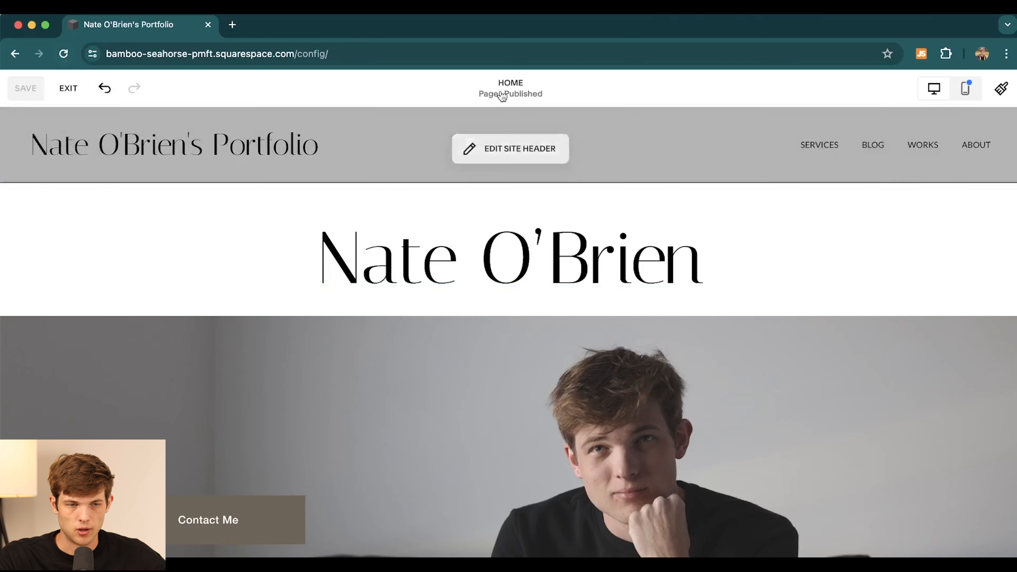
- Leave the page editor and bring up the upgrade plan choices
{"action": "left_click", "coordinate": [69, 100]}
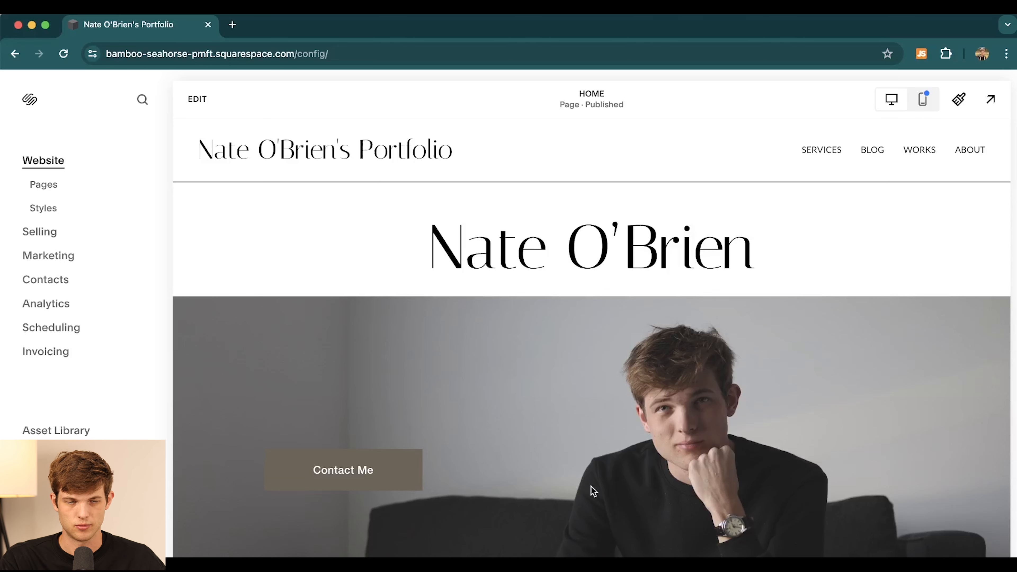
{"action": "left_click_drag", "start_coordinate": [338, 50], "coordinate": [89, 53]}
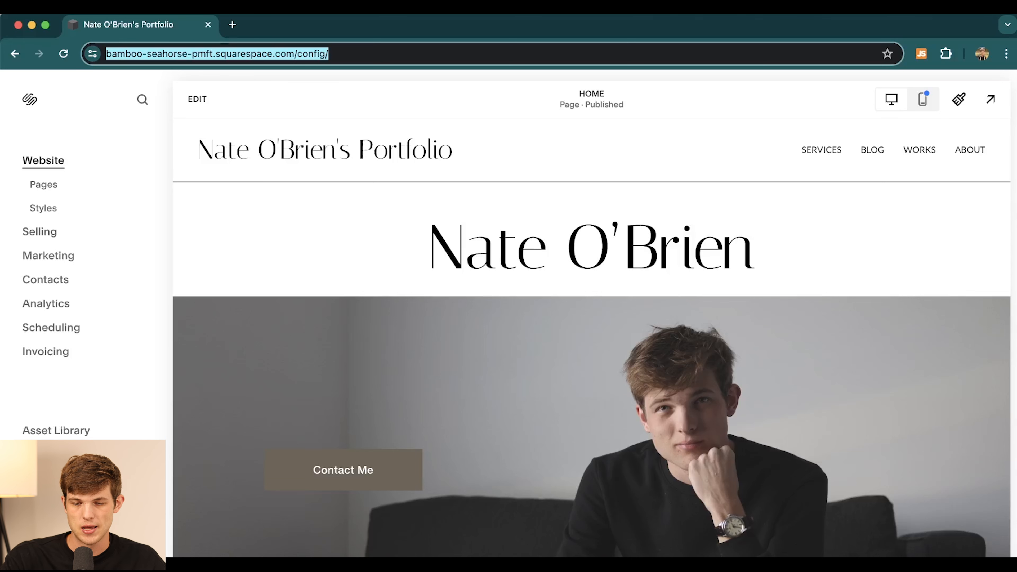
{"action": "left_click", "coordinate": [687, 565]}
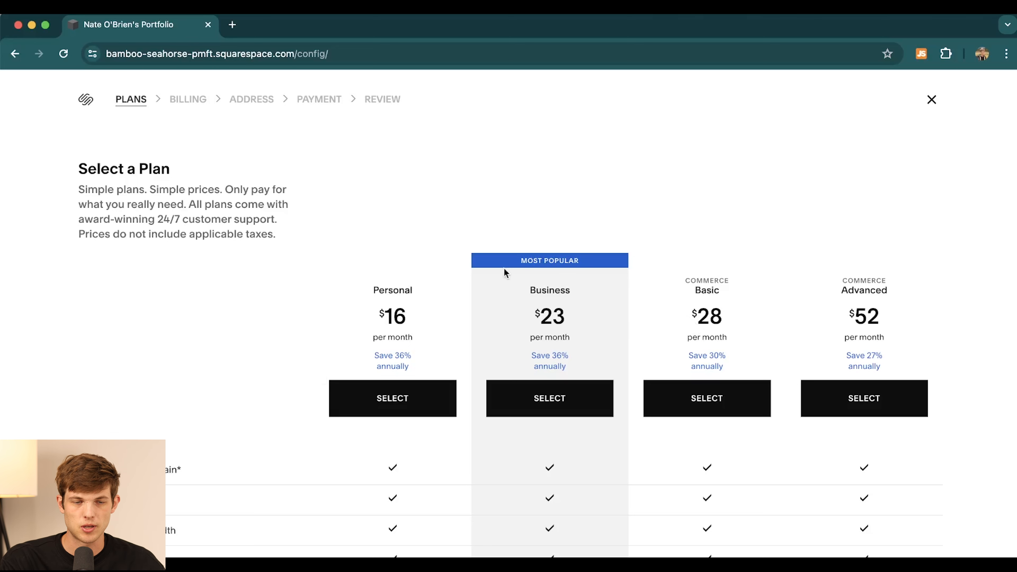
{"action": "scroll", "coordinate": [251, 277], "scroll_direction": "down", "scroll_amount": 2}
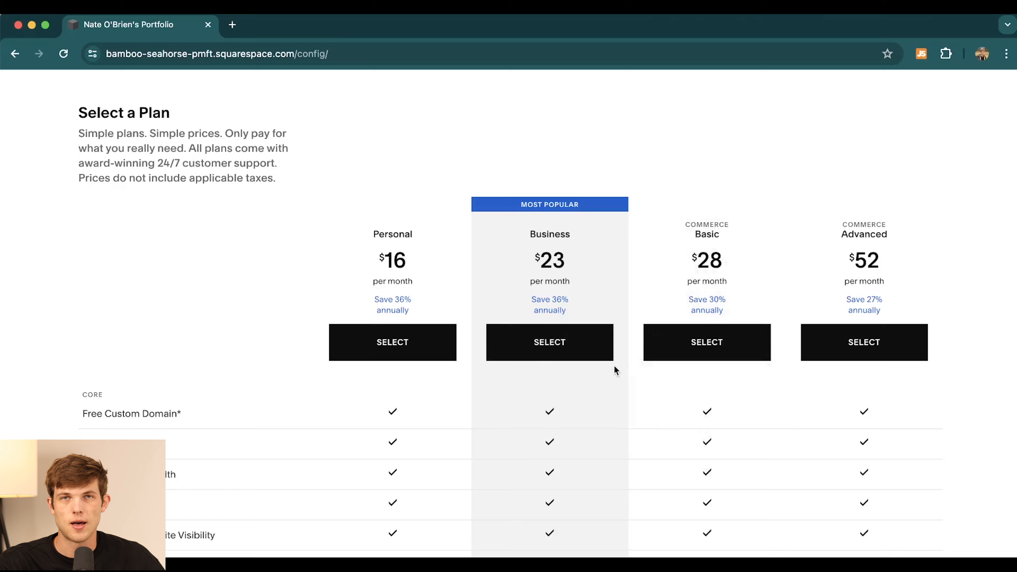
{"action": "scroll", "coordinate": [615, 369], "scroll_direction": "down", "scroll_amount": 2}
{"action": "scroll", "coordinate": [615, 369], "scroll_direction": "up", "scroll_amount": 3}
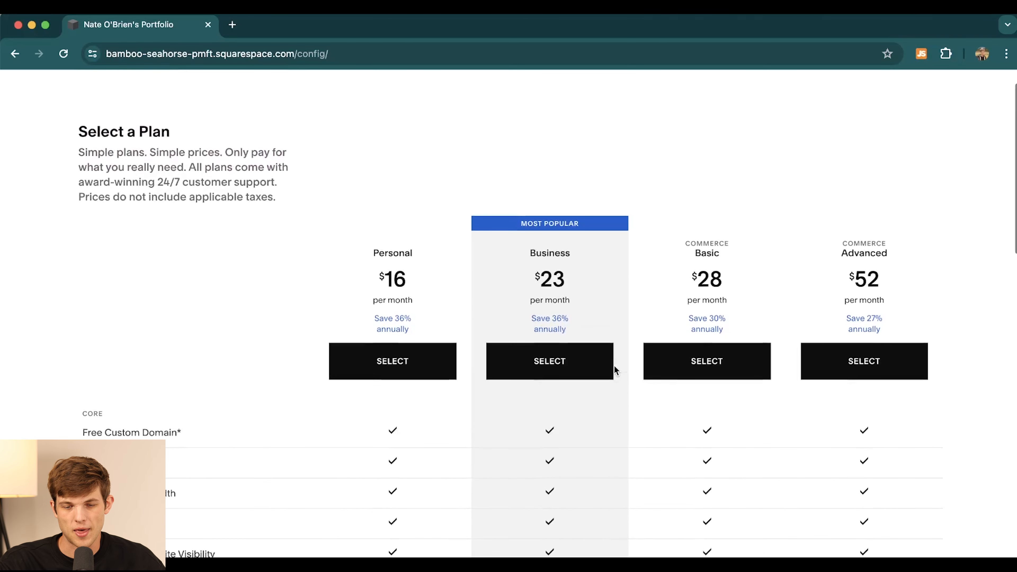
{"action": "scroll", "coordinate": [615, 366], "scroll_direction": "down", "scroll_amount": 4}
{"action": "scroll", "coordinate": [615, 366], "scroll_direction": "up", "scroll_amount": 2}
{"action": "scroll", "coordinate": [614, 366], "scroll_direction": "down", "scroll_amount": 3}
{"action": "scroll", "coordinate": [614, 365], "scroll_direction": "up", "scroll_amount": 2}
{"action": "scroll", "coordinate": [614, 366], "scroll_direction": "up", "scroll_amount": 1}
{"action": "mouse_move", "coordinate": [294, 292]}
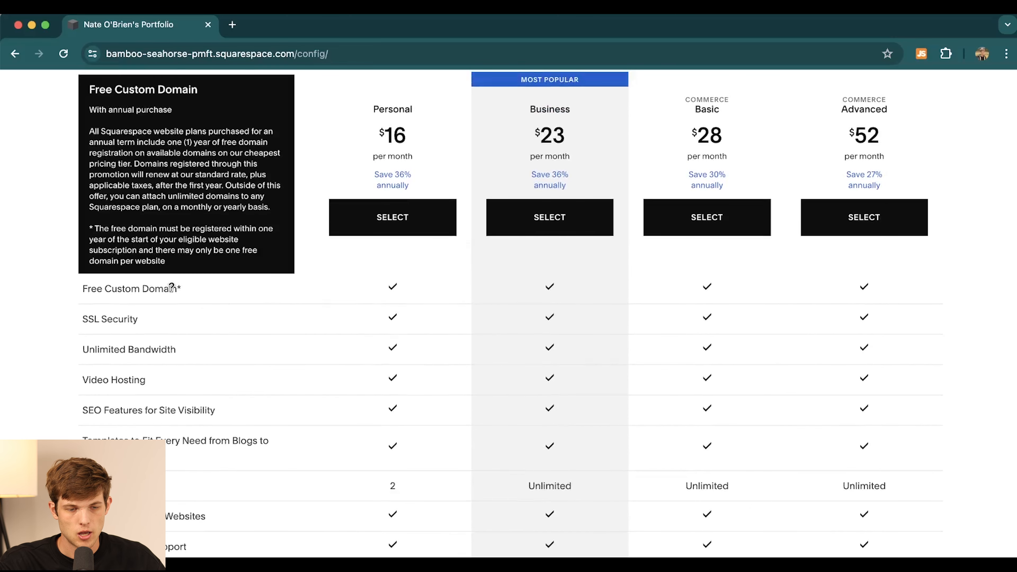
{"action": "scroll", "coordinate": [320, 402], "scroll_direction": "down", "scroll_amount": 2}
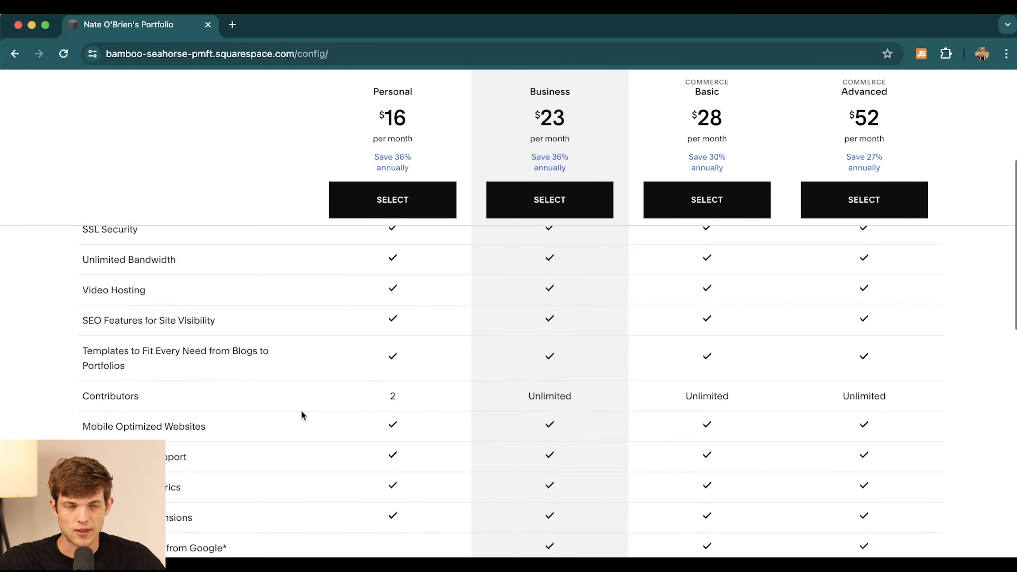
{"action": "mouse_move", "coordinate": [285, 423]}
{"action": "scroll", "coordinate": [240, 401], "scroll_direction": "up", "scroll_amount": 3}
{"action": "mouse_move", "coordinate": [139, 342]}
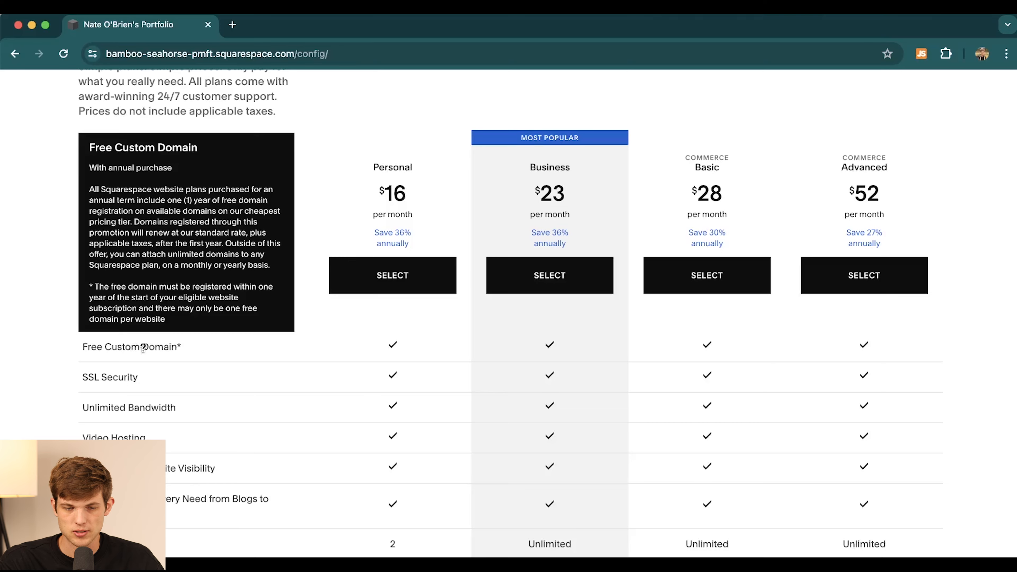
{"action": "scroll", "coordinate": [272, 445], "scroll_direction": "down", "scroll_amount": 4}
{"action": "mouse_move", "coordinate": [271, 445]}
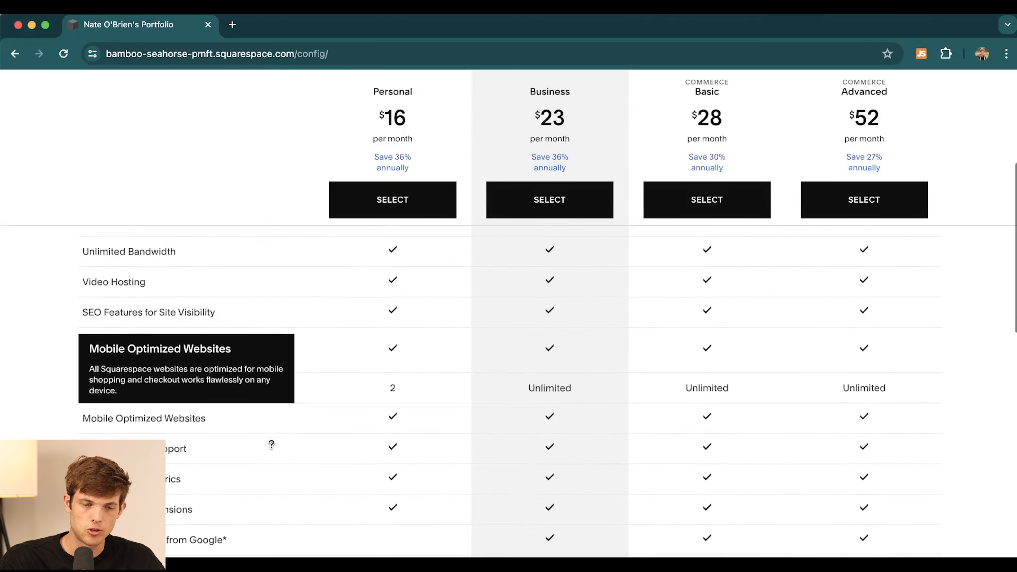
{"action": "scroll", "coordinate": [272, 445], "scroll_direction": "down", "scroll_amount": 3}
{"action": "scroll", "coordinate": [271, 444], "scroll_direction": "down", "scroll_amount": 7}
{"action": "scroll", "coordinate": [272, 445], "scroll_direction": "down", "scroll_amount": 4}
{"action": "scroll", "coordinate": [272, 444], "scroll_direction": "down", "scroll_amount": 1}
{"action": "scroll", "coordinate": [272, 444], "scroll_direction": "up", "scroll_amount": 1}
{"action": "scroll", "coordinate": [272, 444], "scroll_direction": "down", "scroll_amount": 5}
{"action": "scroll", "coordinate": [272, 444], "scroll_direction": "up", "scroll_amount": 15}
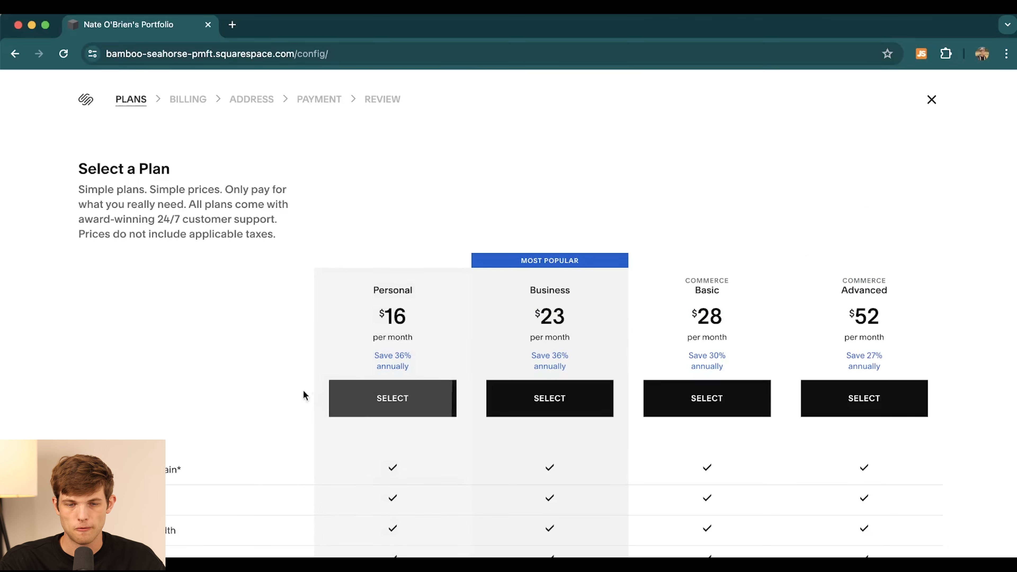
- Choose the Personal plan with annual billing and start filling in the billing address
{"action": "left_click", "coordinate": [371, 405]}
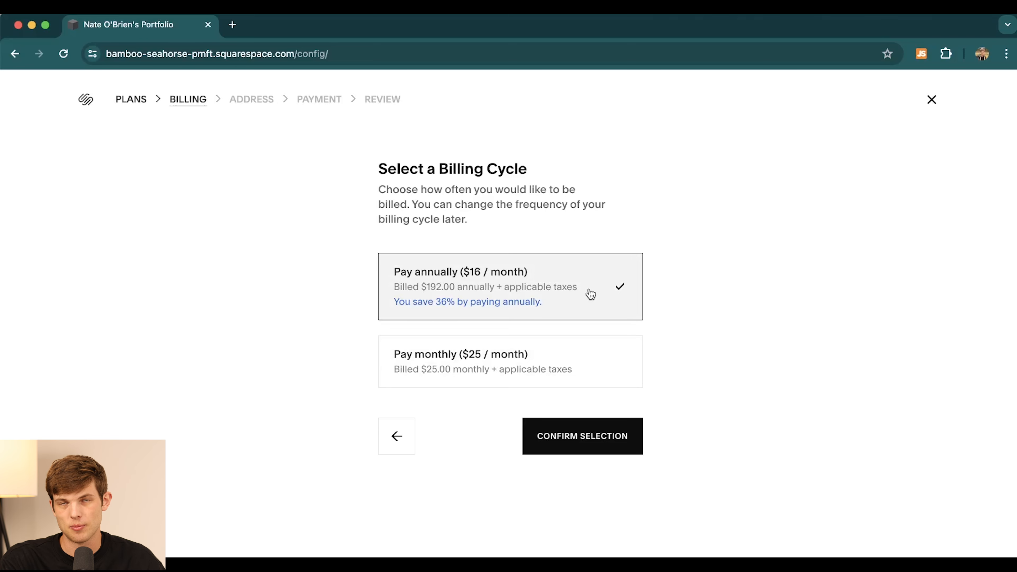
{"action": "left_click", "coordinate": [568, 442]}
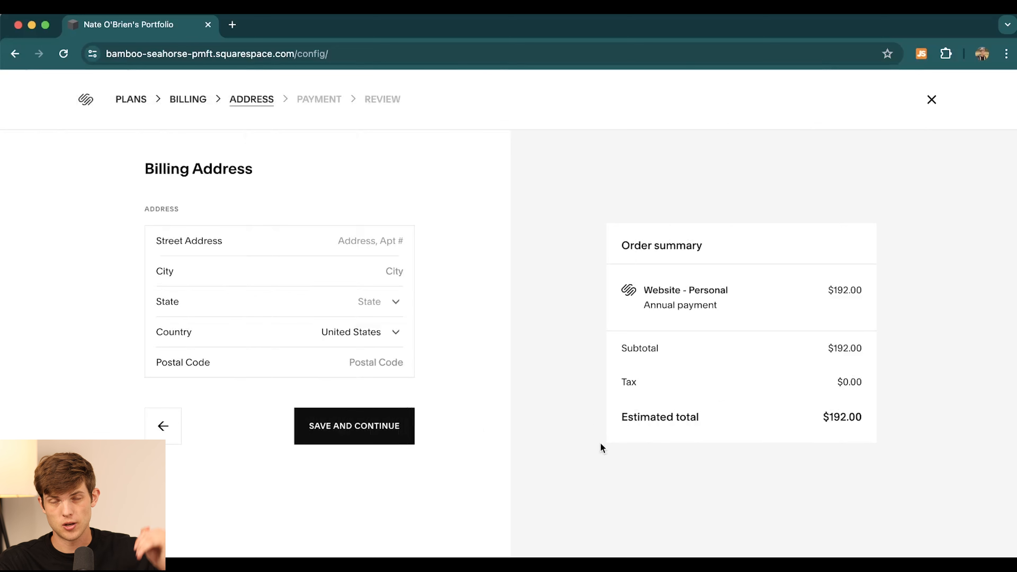
{"action": "left_click", "coordinate": [263, 246]}
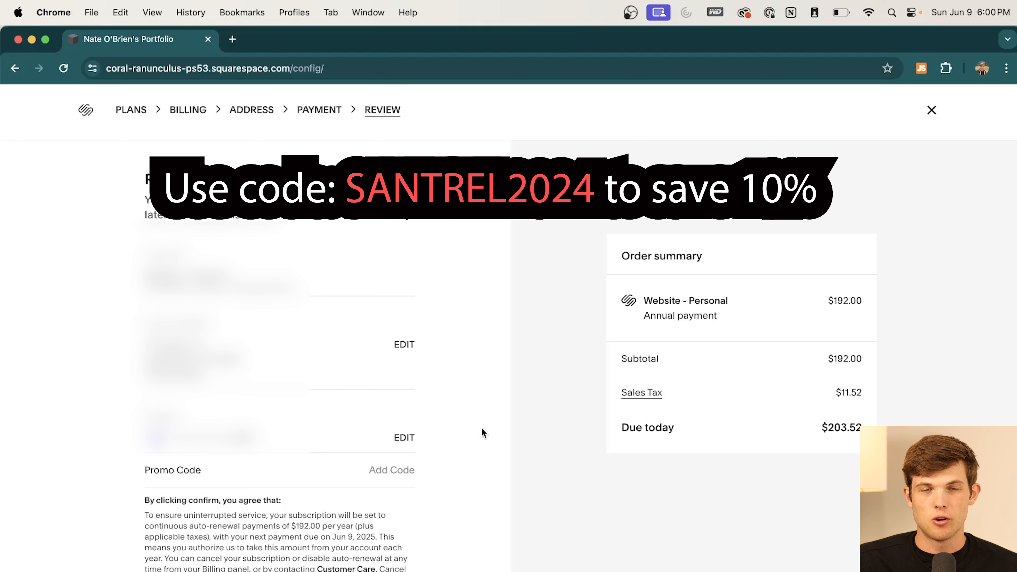
- Apply promo code SANTREL2024 for a $19.20 discount and complete the Personal plan purchase
{"action": "left_click", "coordinate": [376, 472]}
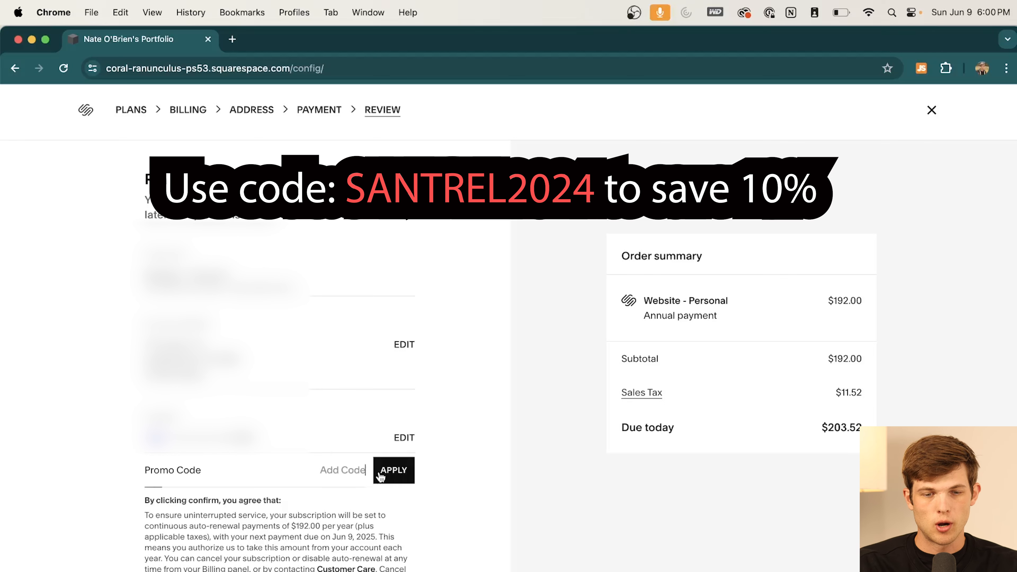
{"action": "type", "text": "SANTEC"}
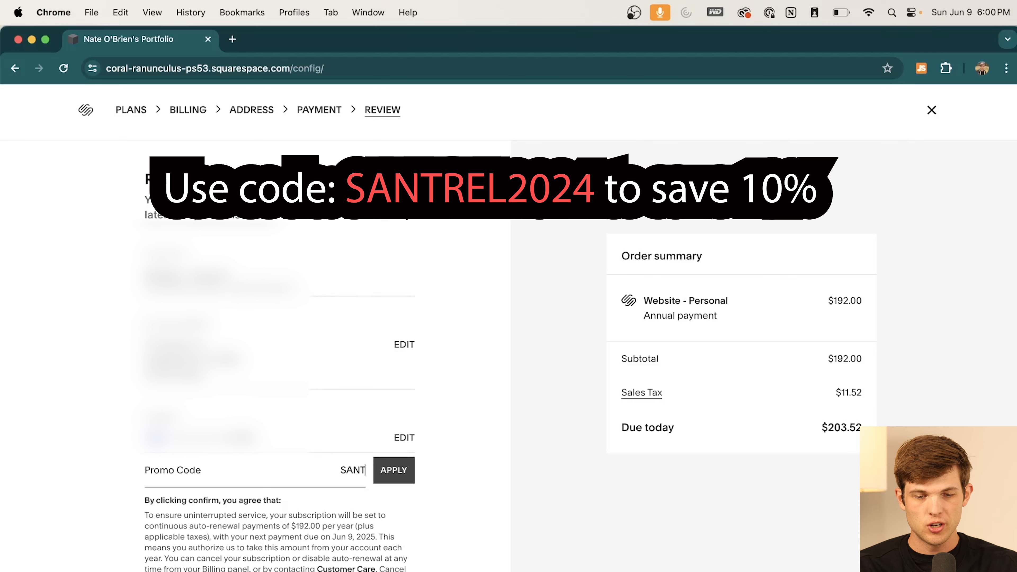
{"action": "key", "text": "BackSpace"}
{"action": "key", "text": "BackSpace"}
{"action": "type", "text": "REL"}
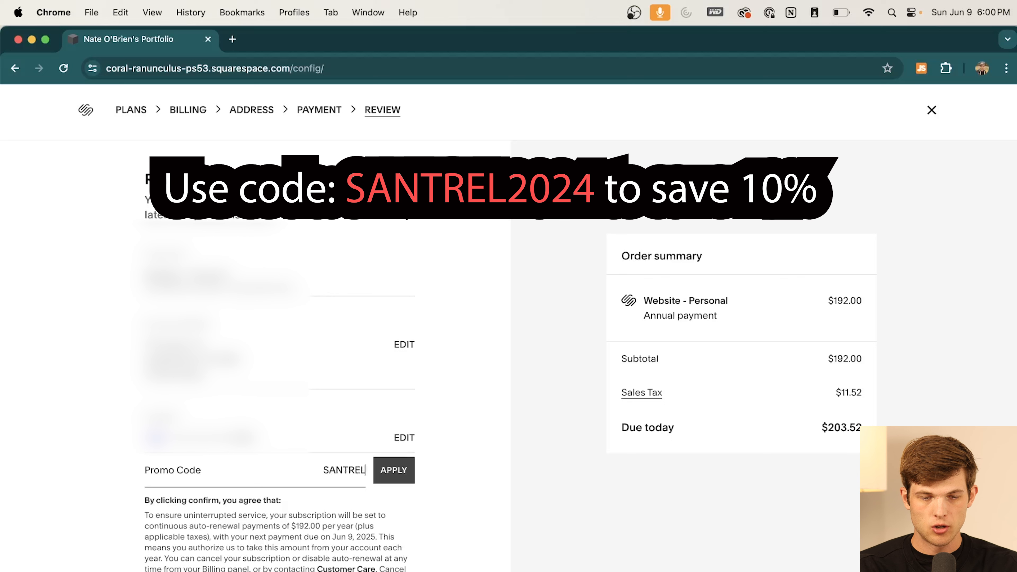
{"action": "type", "text": "2024"}
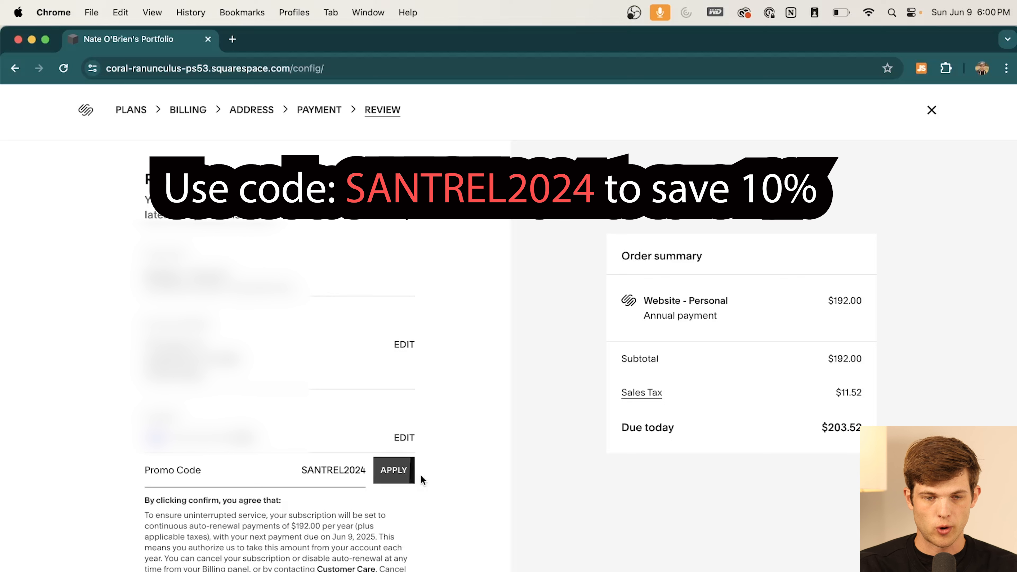
{"action": "left_click", "coordinate": [392, 477]}
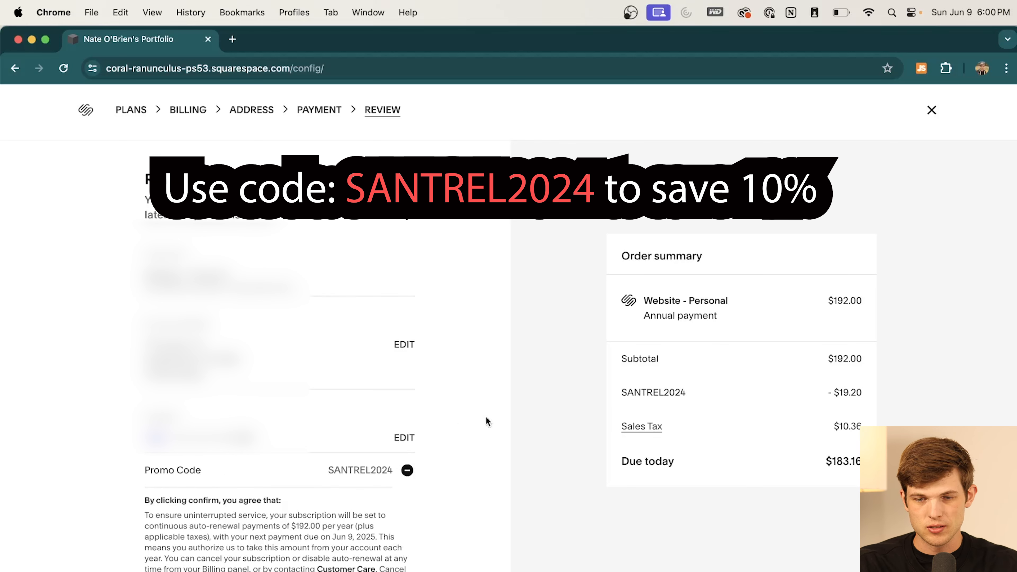
{"action": "left_click_drag", "start_coordinate": [815, 389], "coordinate": [863, 390]}
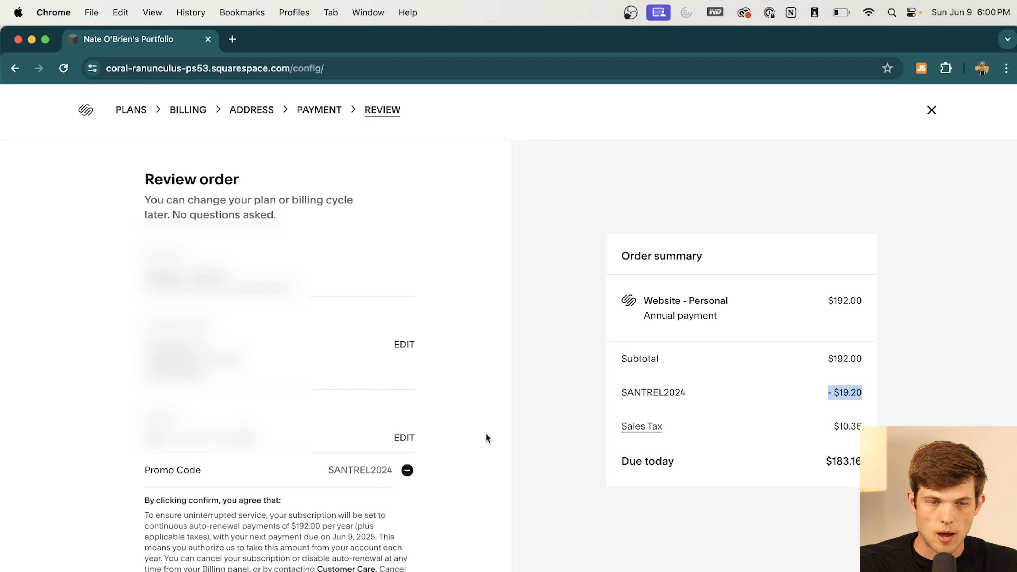
{"action": "scroll", "coordinate": [485, 433], "scroll_direction": "down", "scroll_amount": 2}
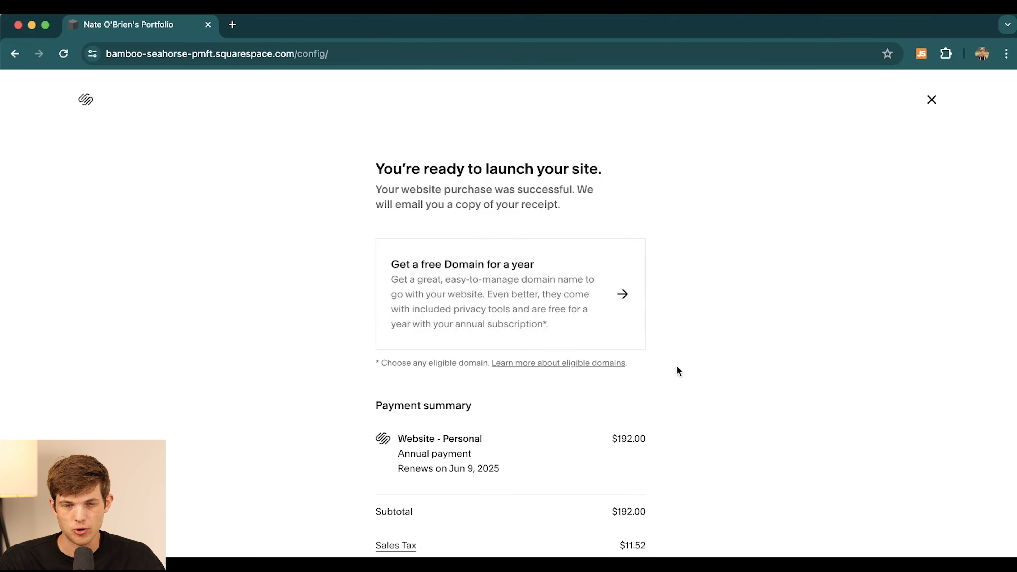
- Claim nateobriensportfolio.com as the free domain with one-year registration, then close Settings
{"action": "scroll", "coordinate": [677, 370], "scroll_direction": "down", "scroll_amount": 2}
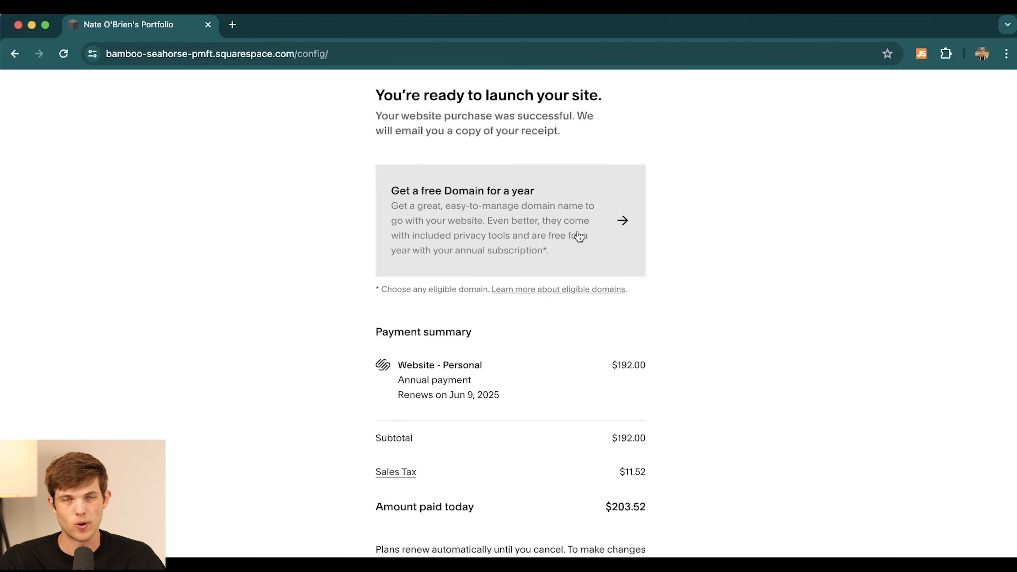
{"action": "left_click", "coordinate": [579, 237]}
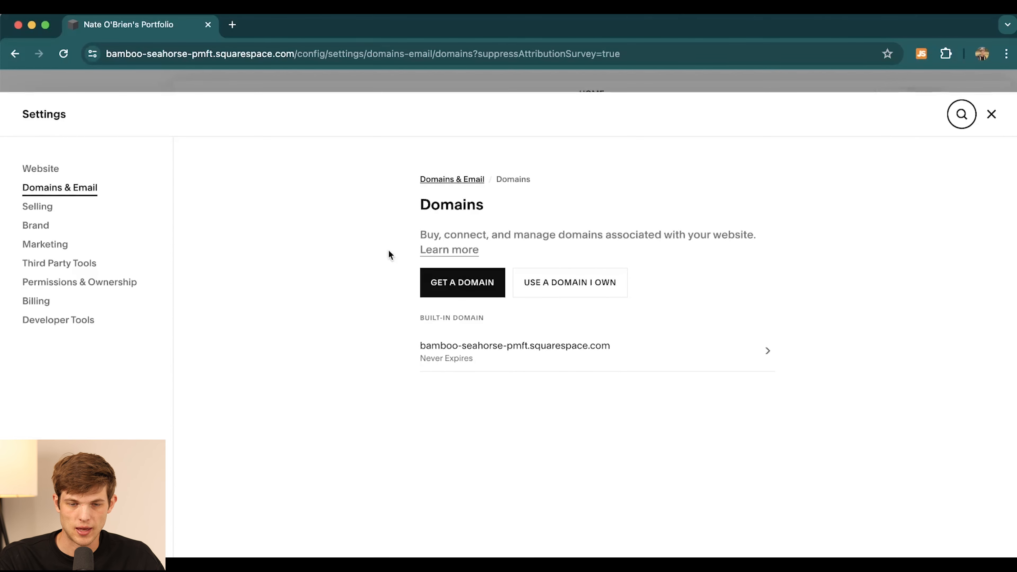
{"action": "left_click", "coordinate": [454, 288]}
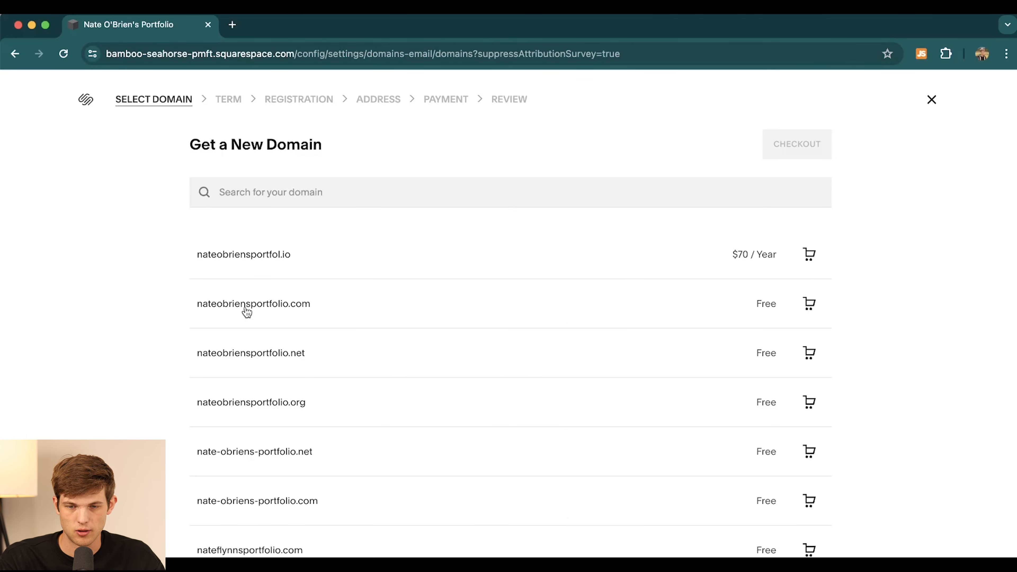
{"action": "left_click", "coordinate": [764, 309]}
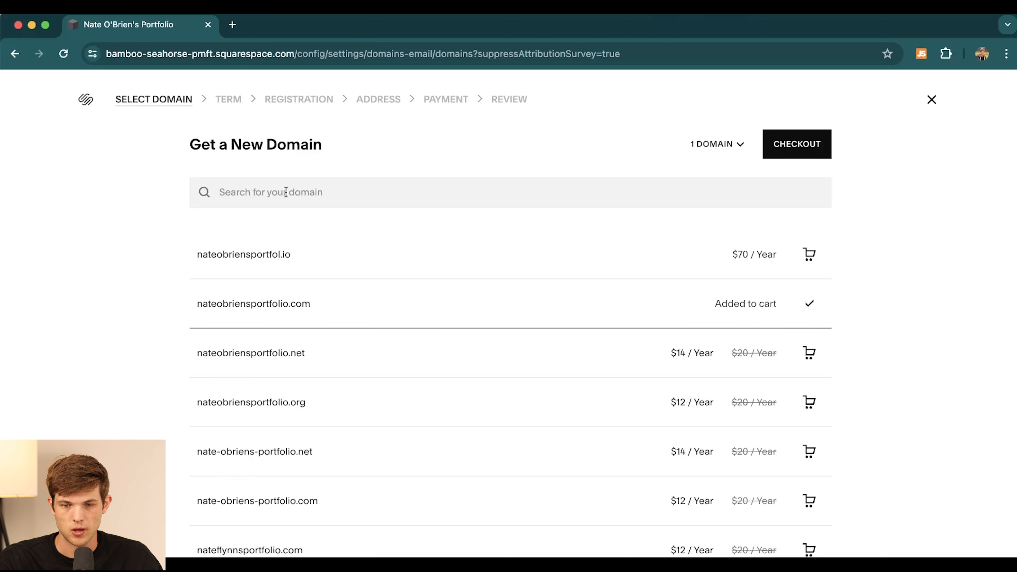
{"action": "left_click", "coordinate": [798, 147]}
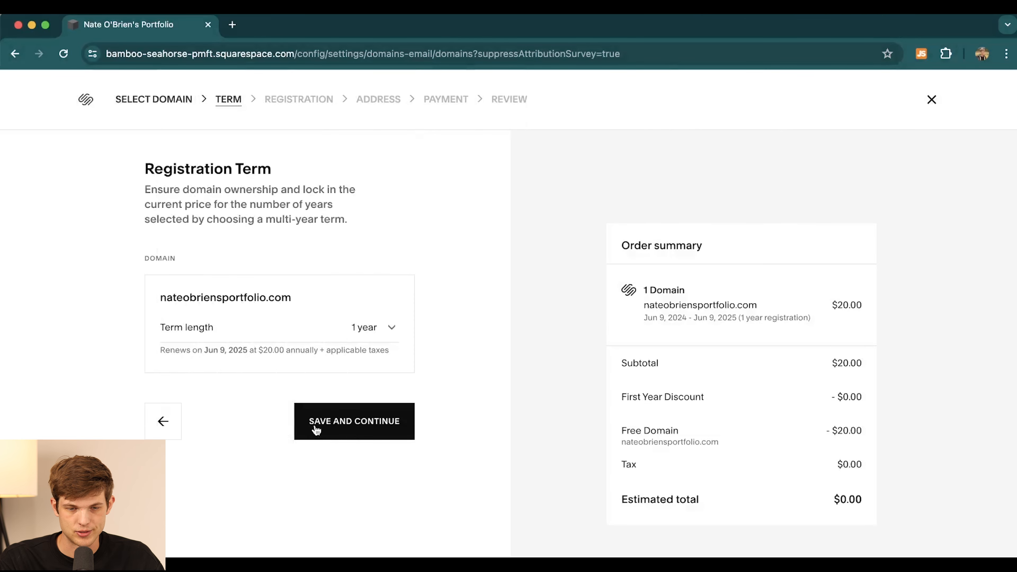
{"action": "left_click", "coordinate": [352, 421]}
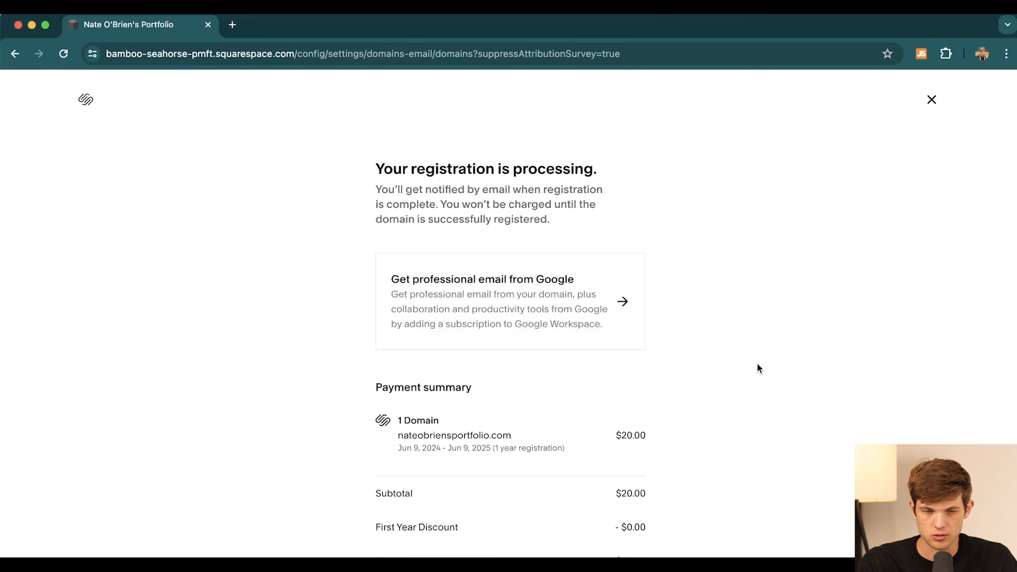
{"action": "scroll", "coordinate": [756, 366], "scroll_direction": "down", "scroll_amount": 4}
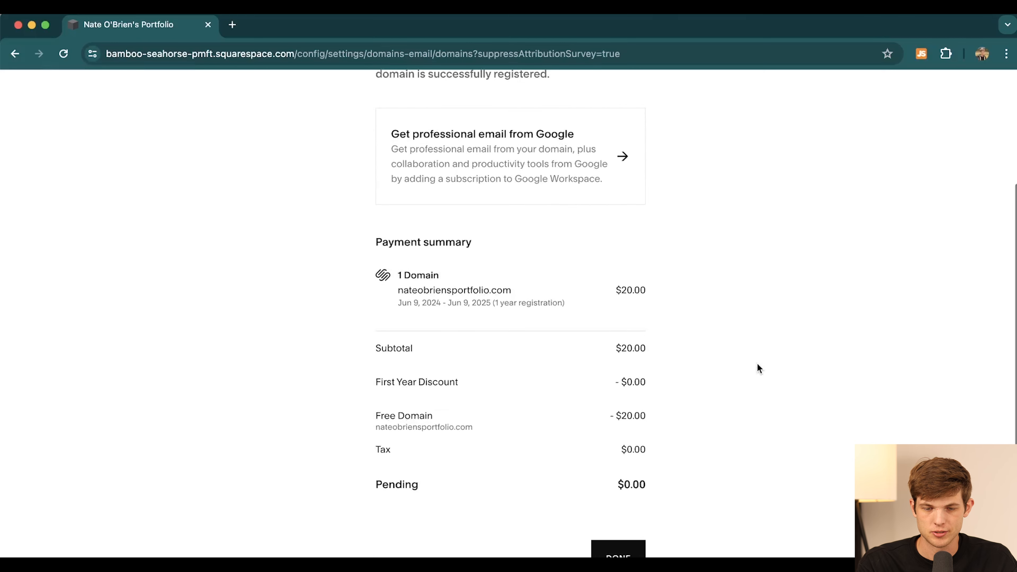
{"action": "left_click", "coordinate": [627, 553]}
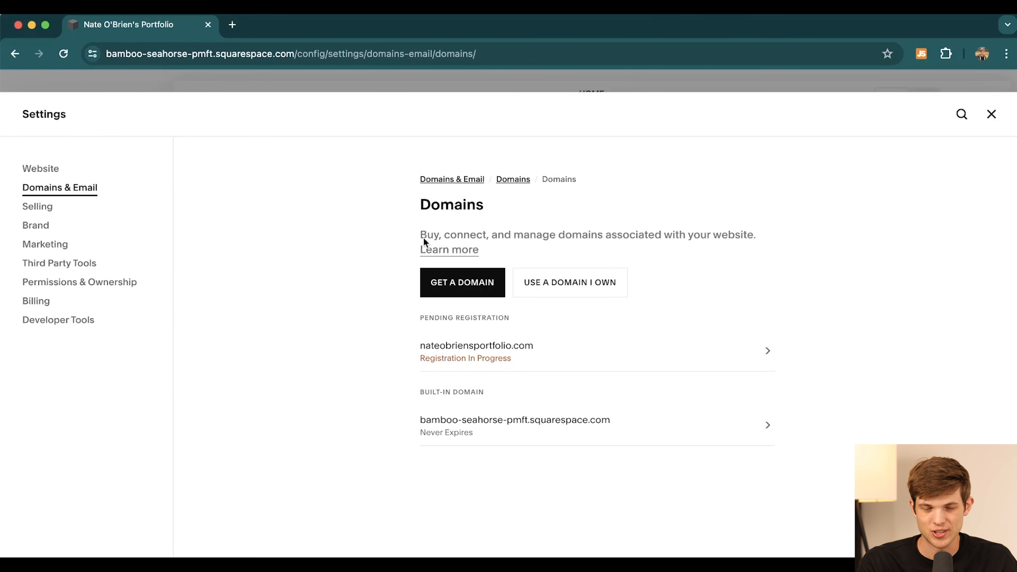
{"action": "left_click", "coordinate": [991, 115]}
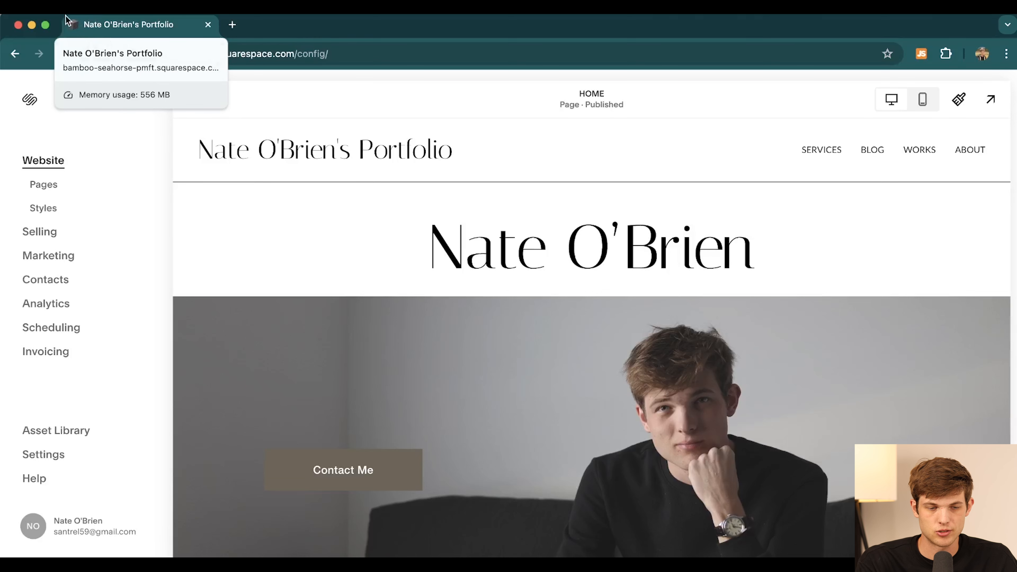
- Upload n.jpeg as the site's default favicon and save it
{"action": "left_click", "coordinate": [48, 458]}
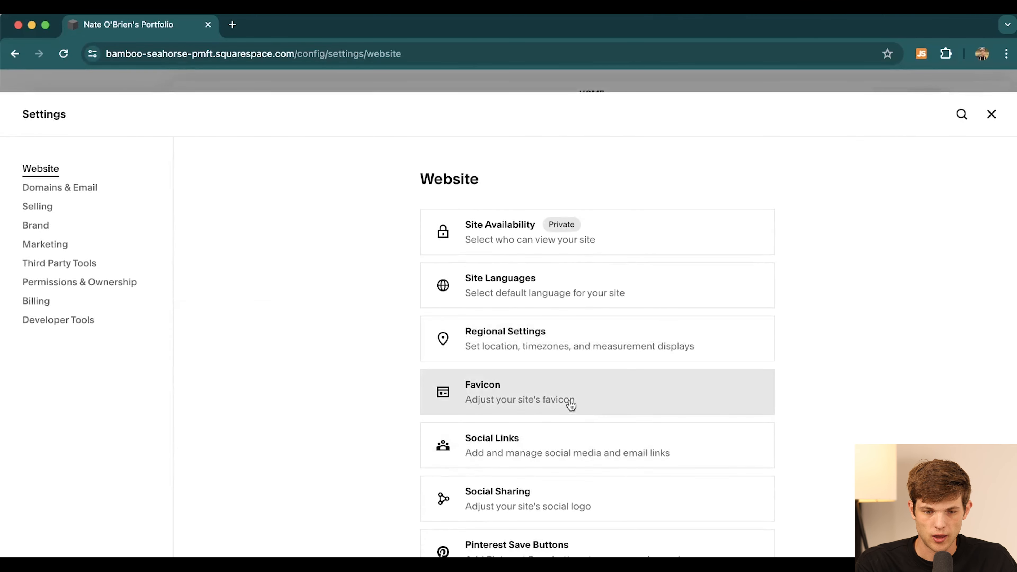
{"action": "left_click", "coordinate": [502, 398]}
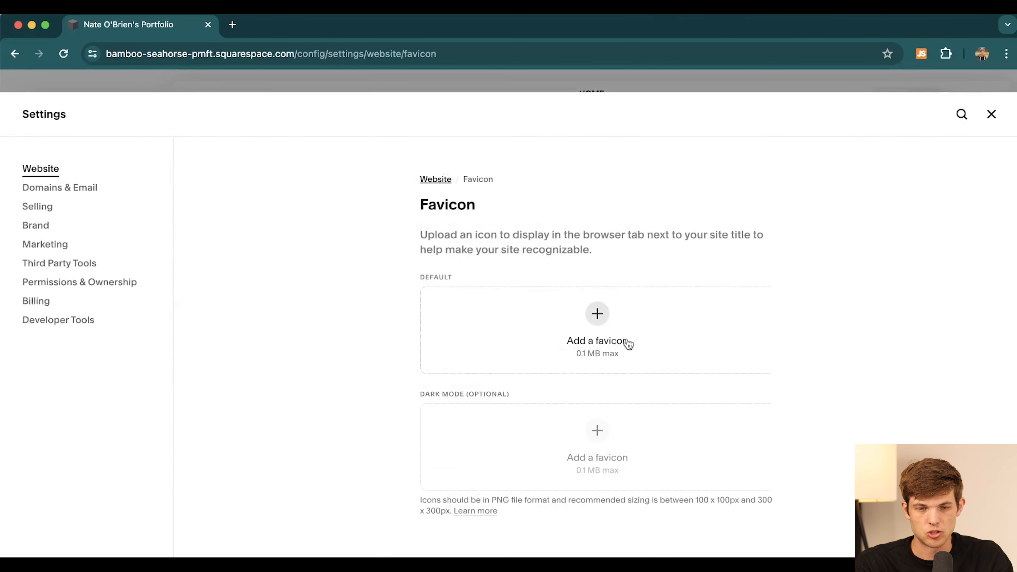
{"action": "left_click", "coordinate": [636, 311]}
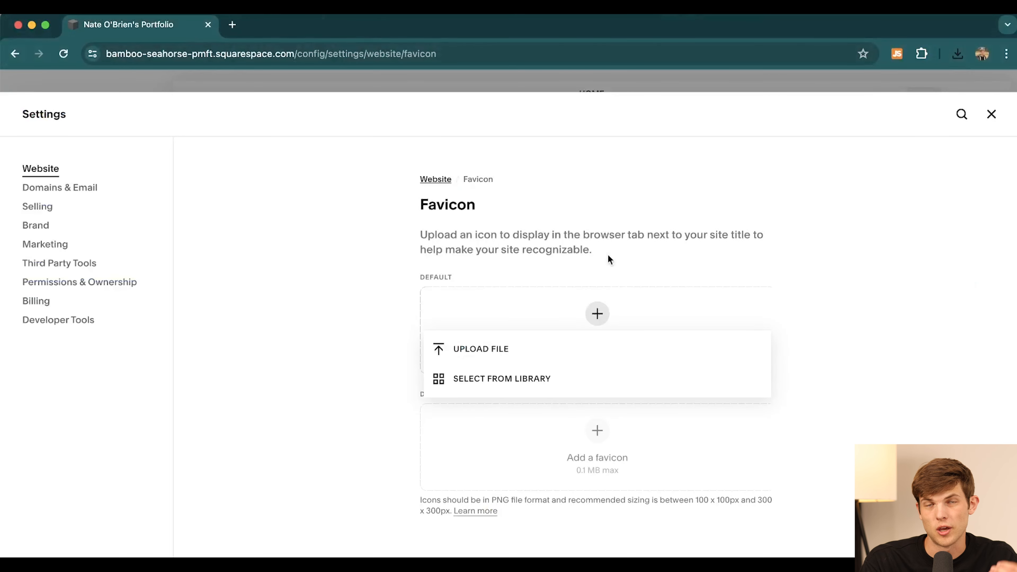
{"action": "left_click", "coordinate": [327, 322]}
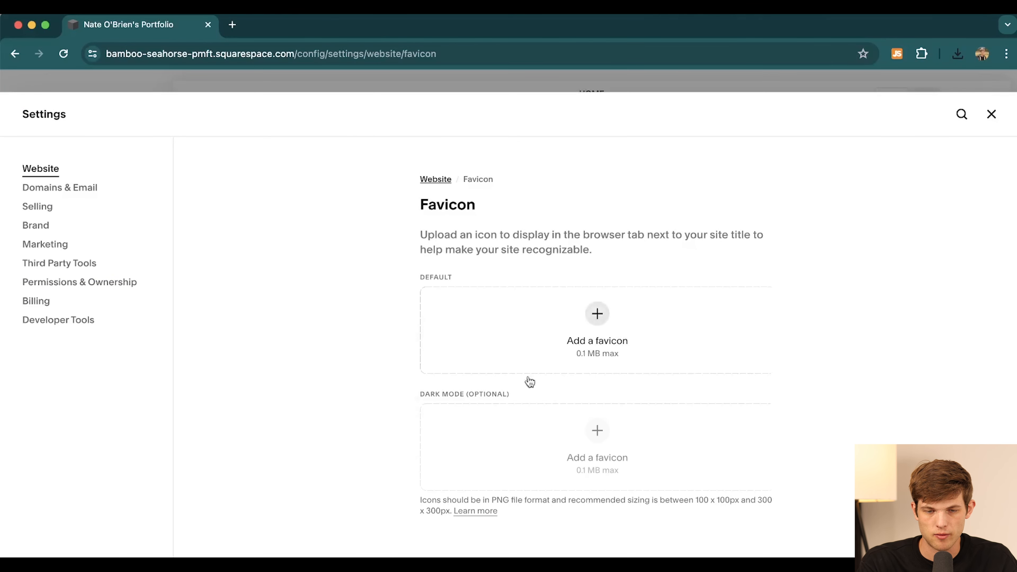
{"action": "left_click", "coordinate": [596, 318]}
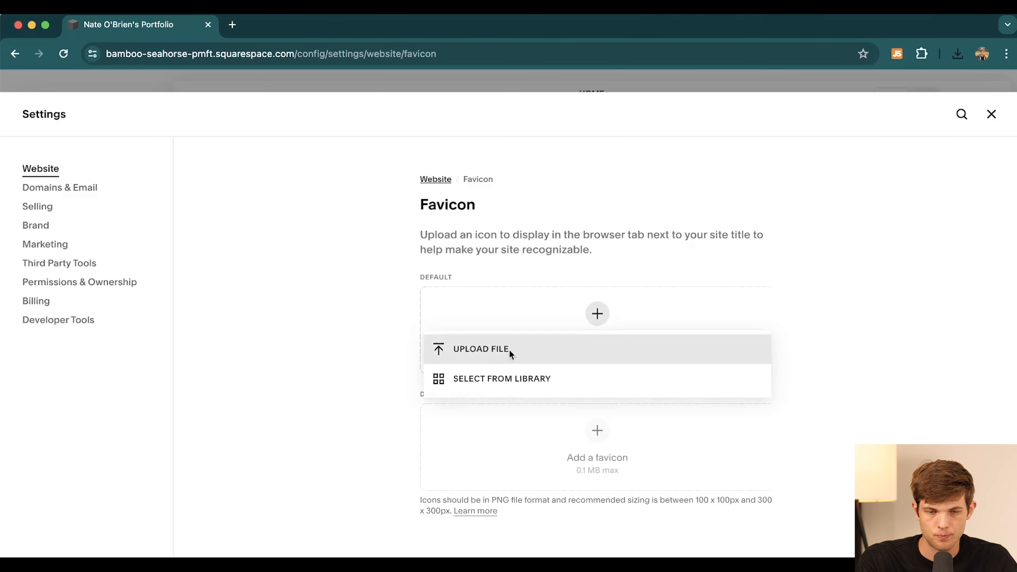
{"action": "left_click", "coordinate": [475, 350]}
{"action": "key", "text": "Return"}
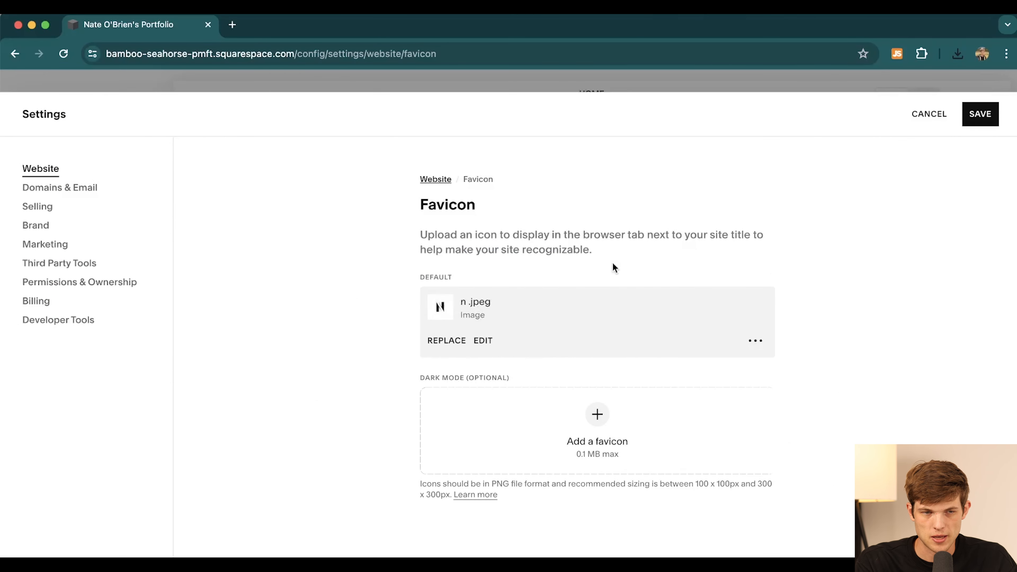
{"action": "left_click", "coordinate": [977, 116]}
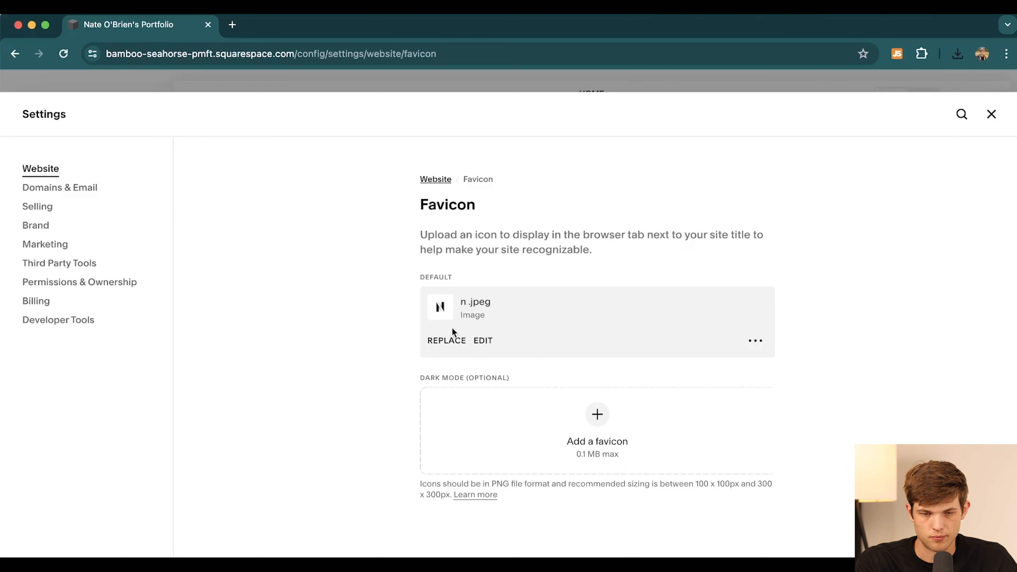
- Darken the favicon image to brightness -9 and save the favicon settings
{"action": "left_click", "coordinate": [484, 345]}
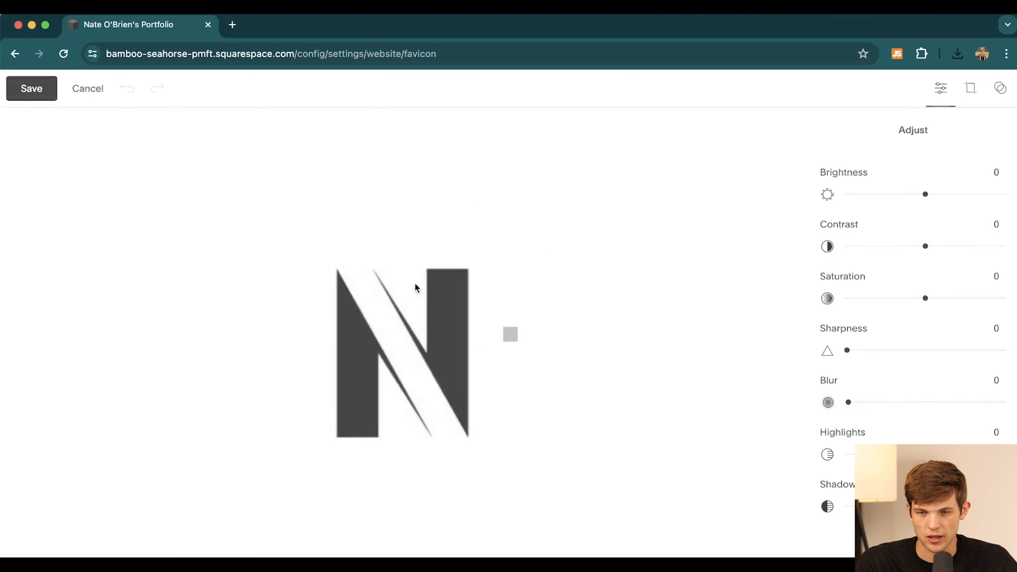
{"action": "mouse_move", "coordinate": [929, 197]}
{"action": "left_mouse_down"}
{"action": "mouse_move", "coordinate": [844, 195]}
{"action": "mouse_move", "coordinate": [952, 196]}
{"action": "mouse_move", "coordinate": [910, 195]}
{"action": "mouse_move", "coordinate": [918, 201]}
{"action": "left_mouse_up"}
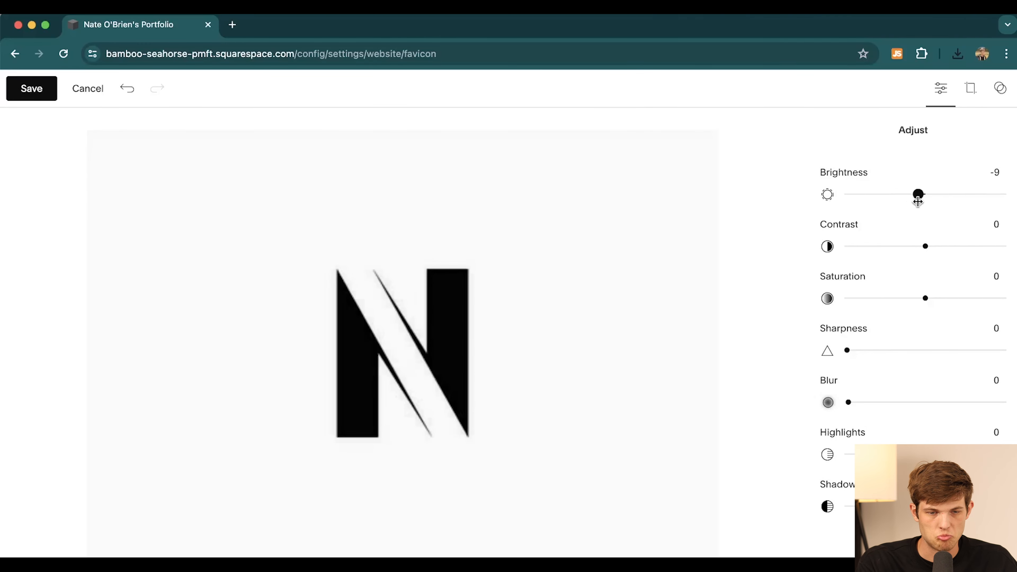
{"action": "left_click", "coordinate": [32, 93]}
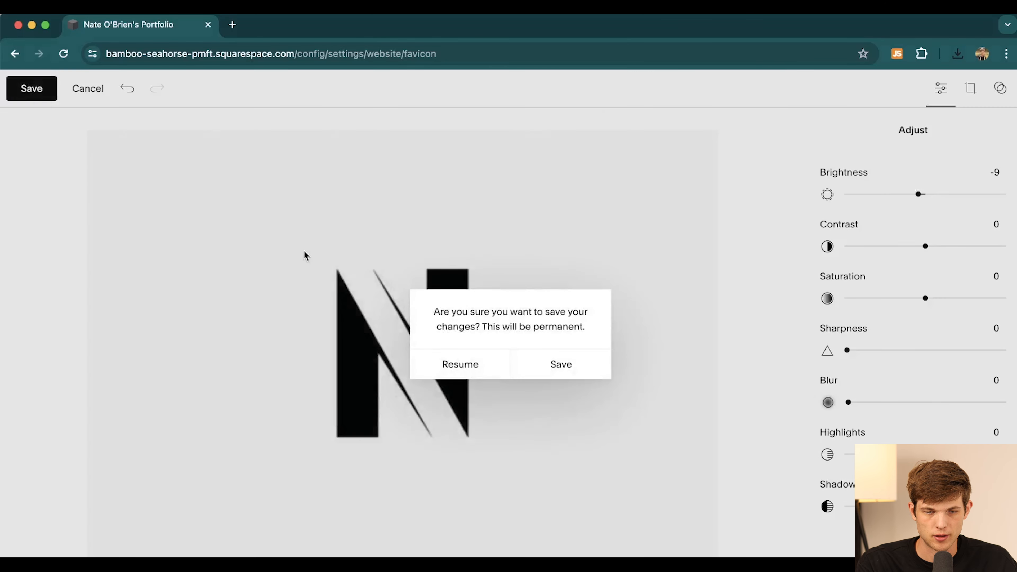
{"action": "left_click", "coordinate": [579, 371]}
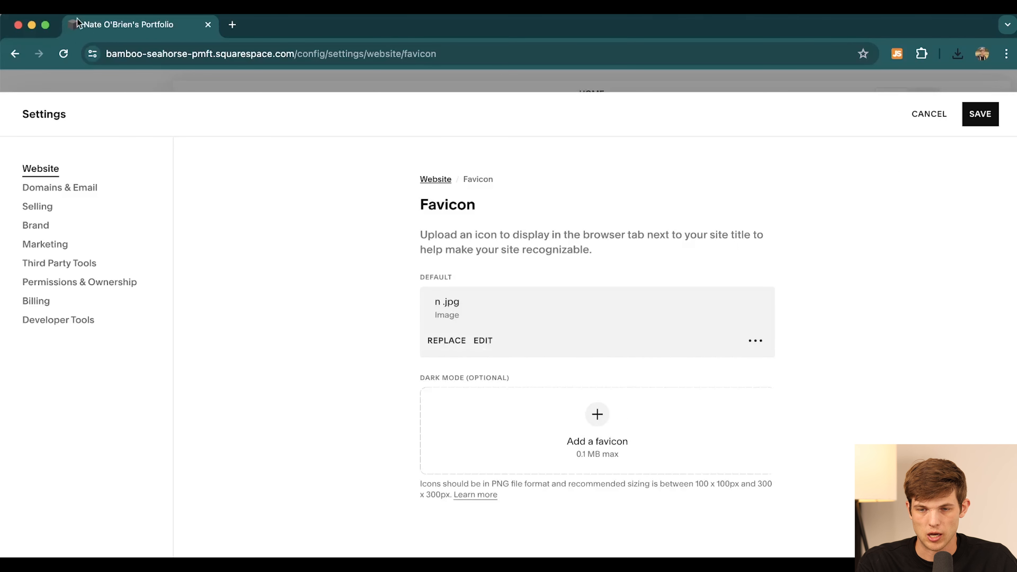
{"action": "left_click", "coordinate": [980, 119]}
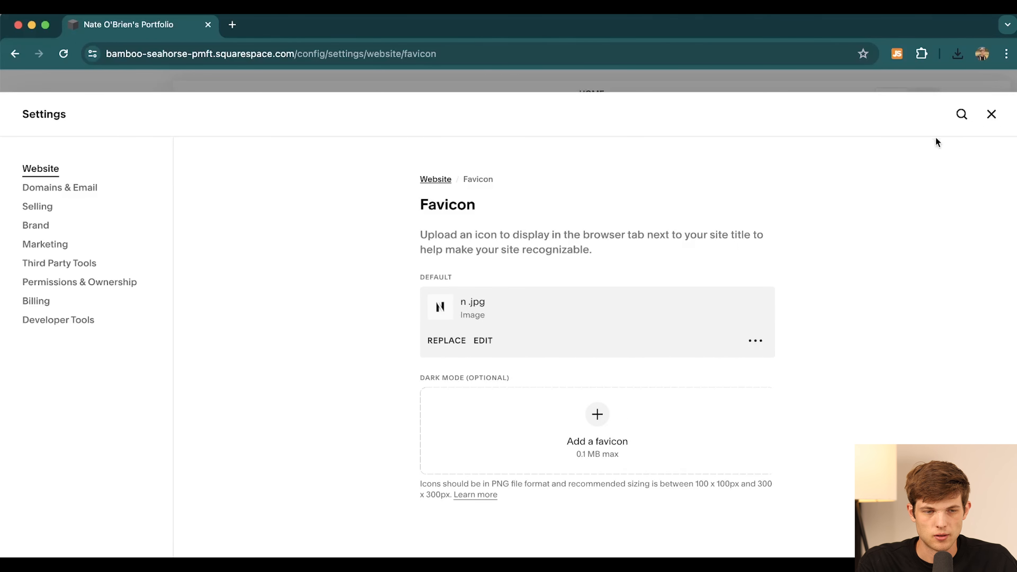
{"action": "left_click", "coordinate": [991, 114]}
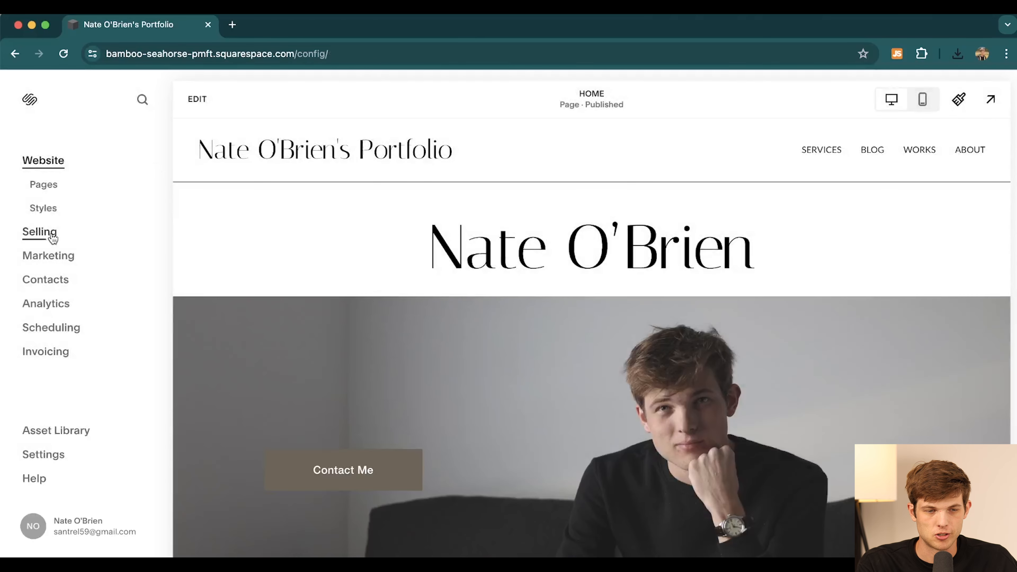
- Delete the Blog page, keeping Privacy Policy under Not Linked, leaving Services, Works and About
{"action": "left_click", "coordinate": [43, 185]}
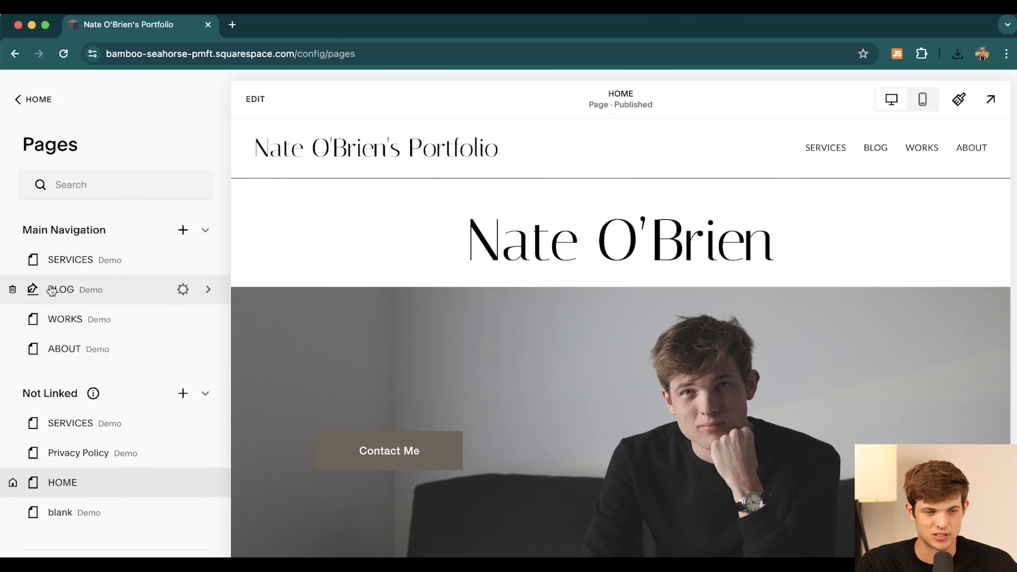
{"action": "left_click", "coordinate": [13, 291]}
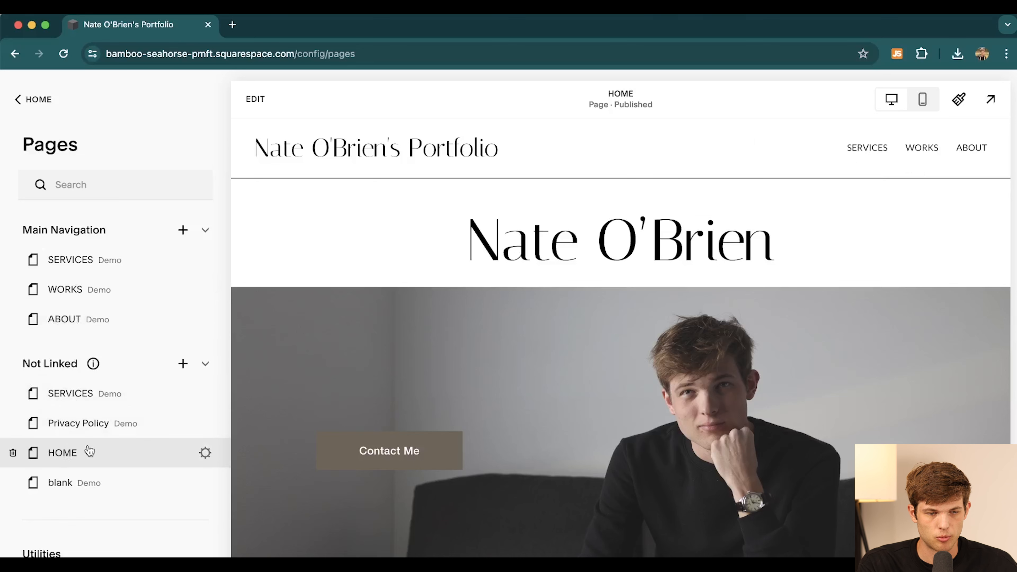
{"action": "left_click_drag", "start_coordinate": [72, 426], "coordinate": [91, 293]}
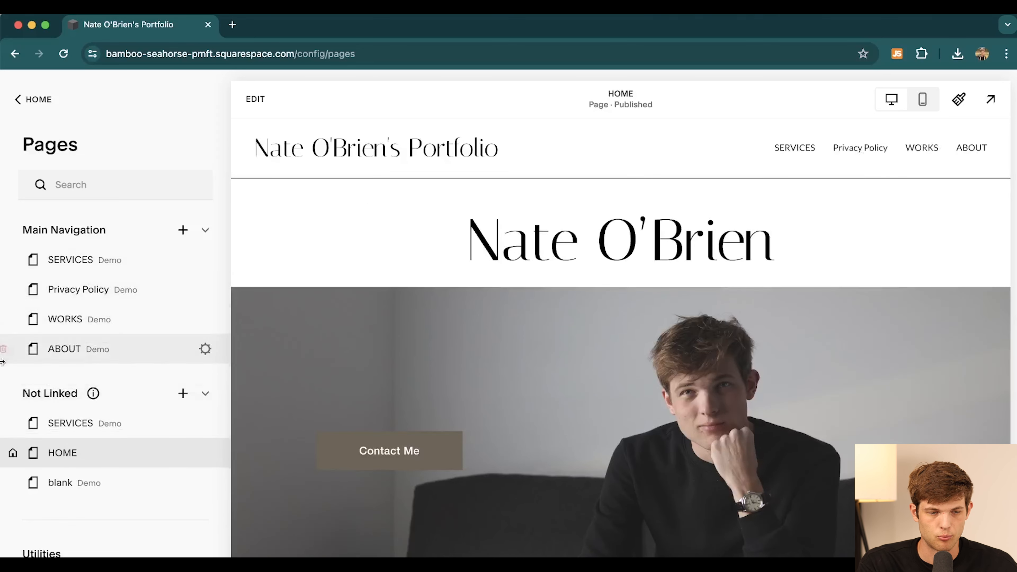
{"action": "left_click_drag", "start_coordinate": [64, 293], "coordinate": [60, 452]}
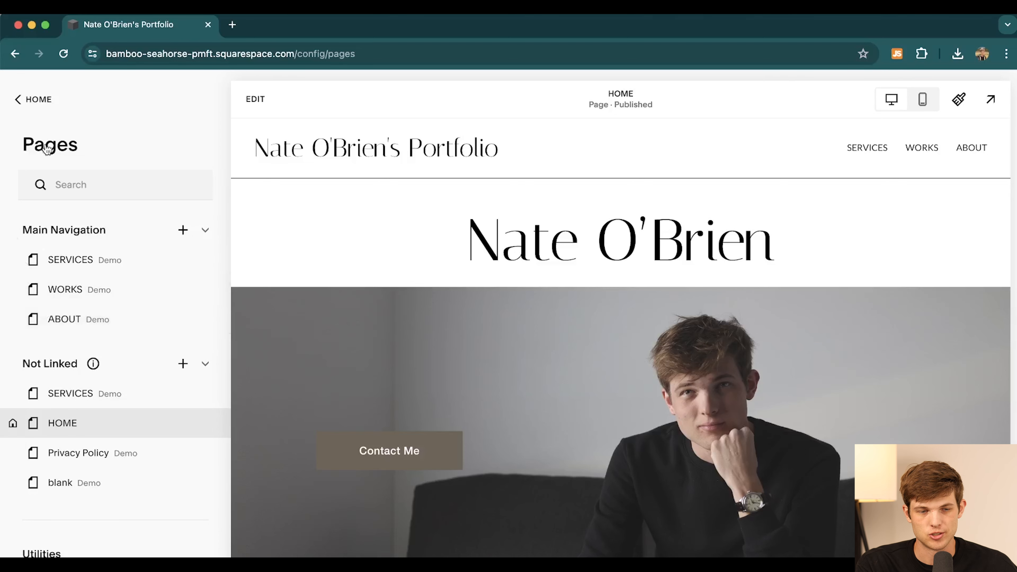
{"action": "left_click", "coordinate": [40, 99]}
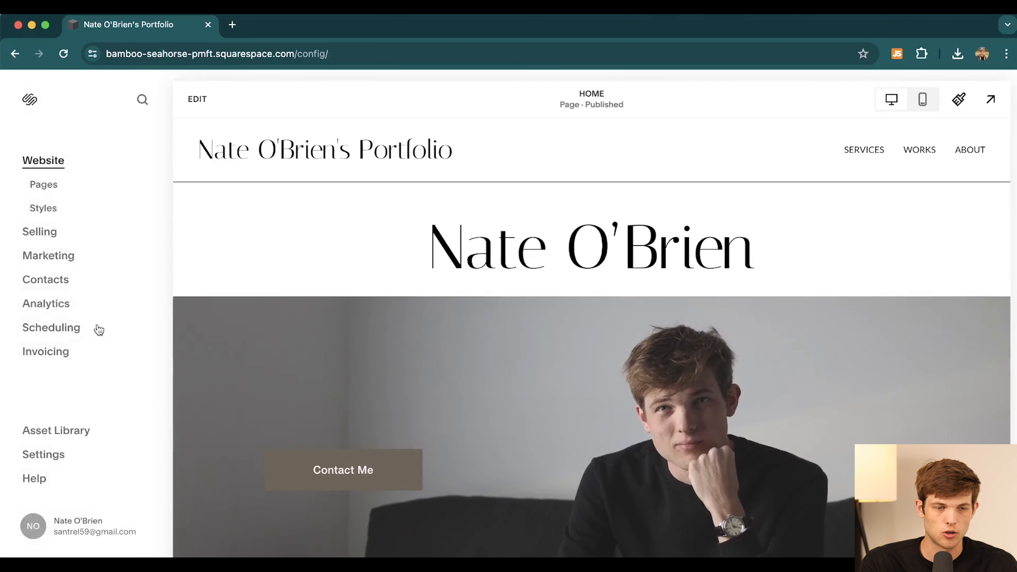
- Browse the Selling dashboard, then scroll through the Marketing overview page
{"action": "left_click", "coordinate": [39, 236]}
{"action": "scroll", "coordinate": [439, 376], "scroll_direction": "down", "scroll_amount": 5}
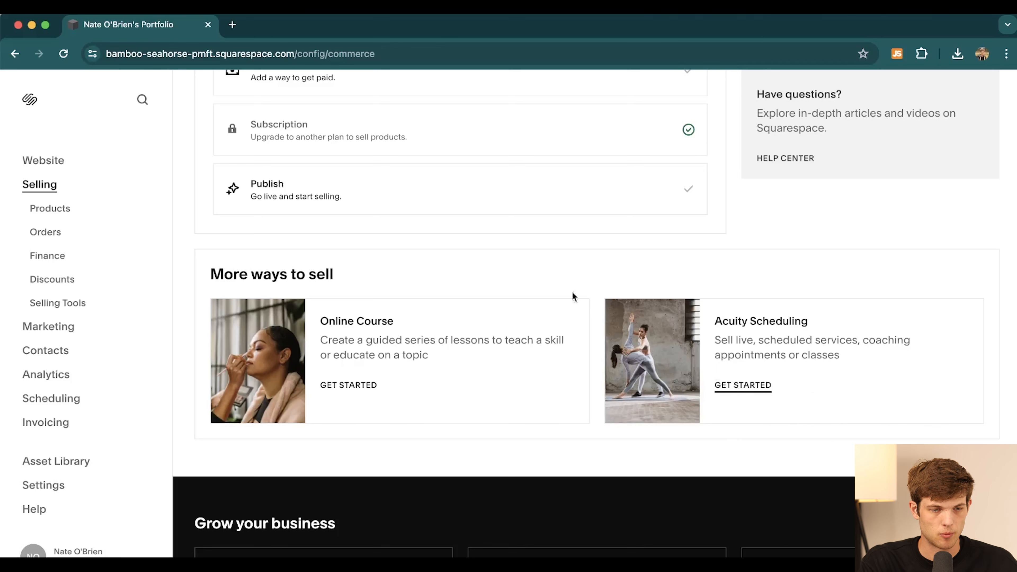
{"action": "left_click", "coordinate": [40, 328]}
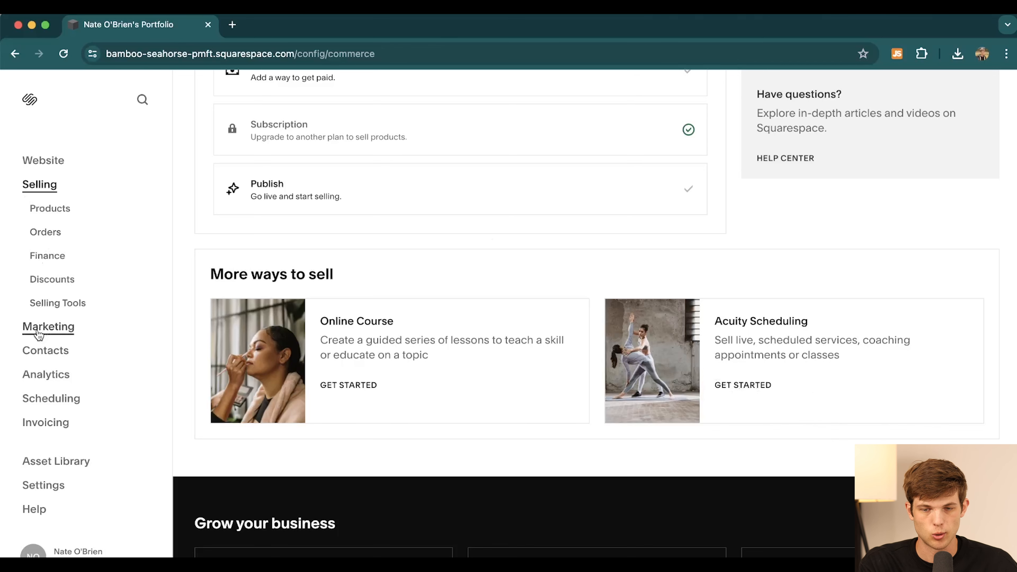
{"action": "scroll", "coordinate": [445, 433], "scroll_direction": "down", "scroll_amount": 3}
{"action": "scroll", "coordinate": [445, 433], "scroll_direction": "down", "scroll_amount": 15}
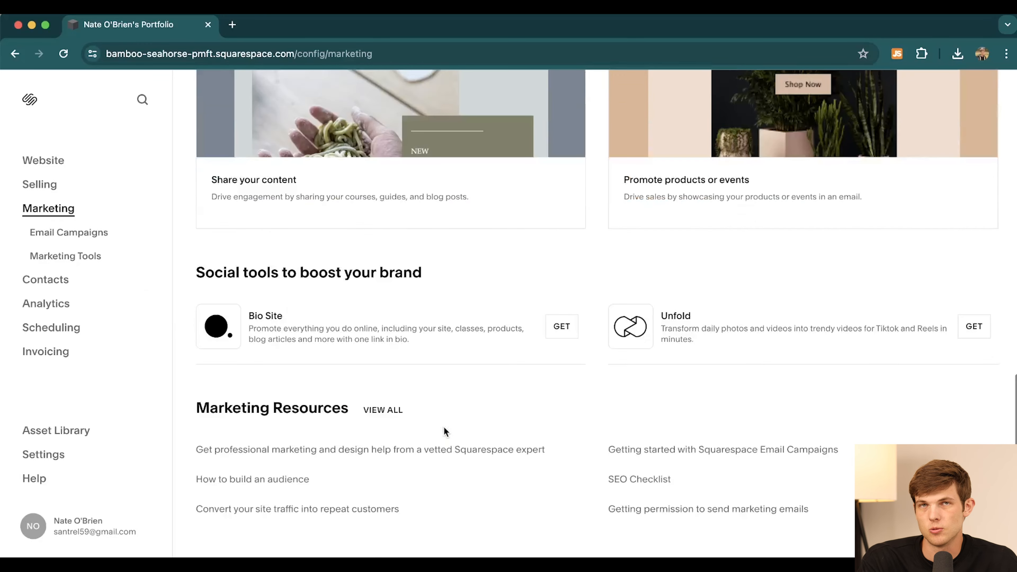
{"action": "scroll", "coordinate": [672, 381], "scroll_direction": "up", "scroll_amount": 15}
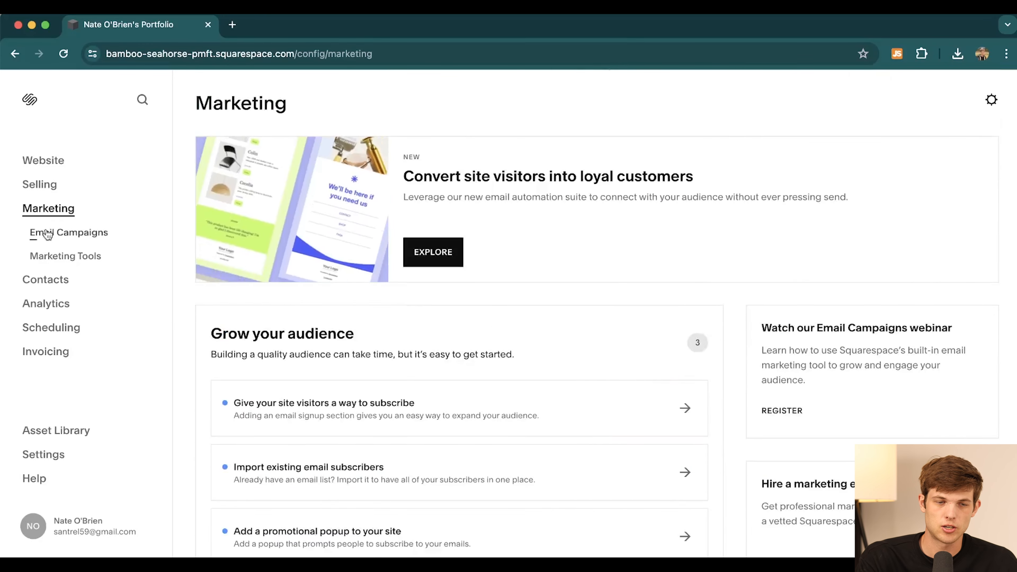
- Review Analytics' Traffic Sources, Traffic and Search Keywords views and the Scheduling section
{"action": "left_click", "coordinate": [42, 305]}
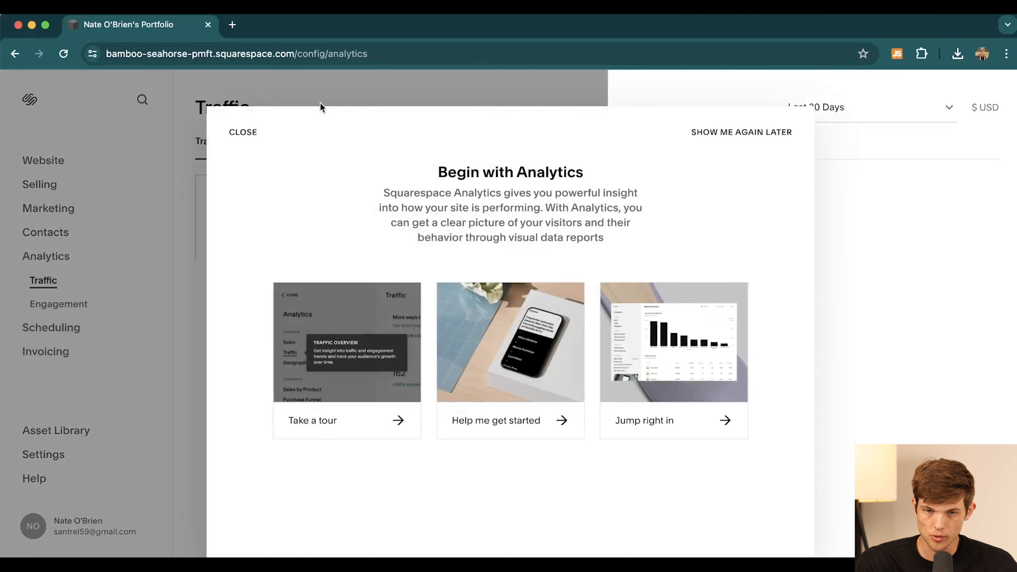
{"action": "left_click", "coordinate": [707, 132]}
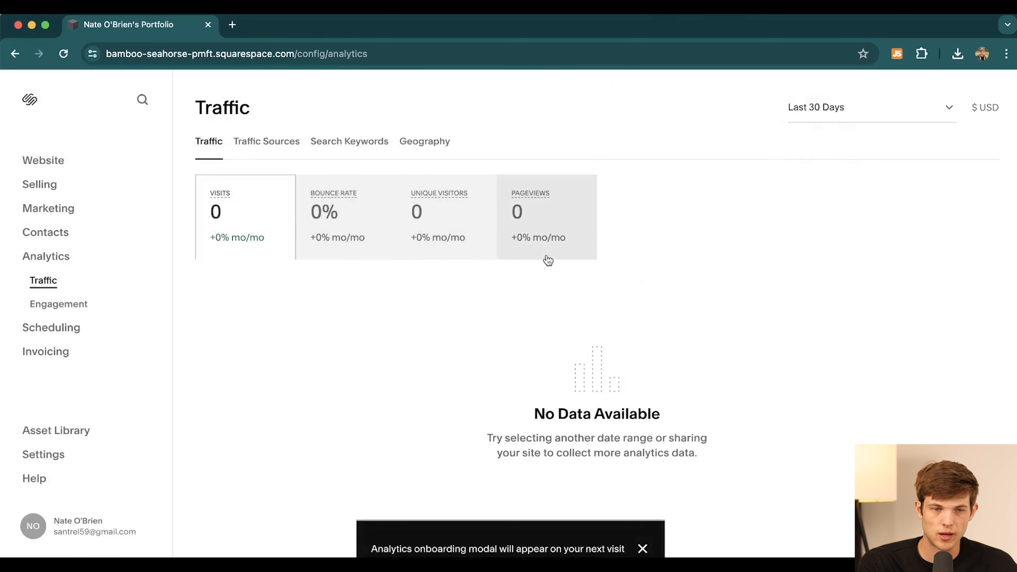
{"action": "left_click", "coordinate": [260, 143]}
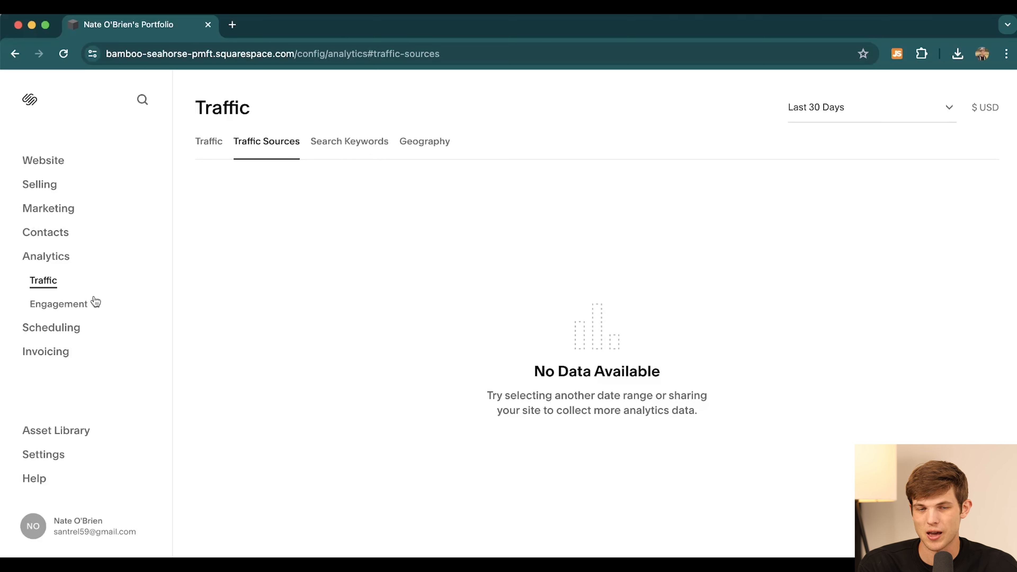
{"action": "left_click", "coordinate": [213, 145]}
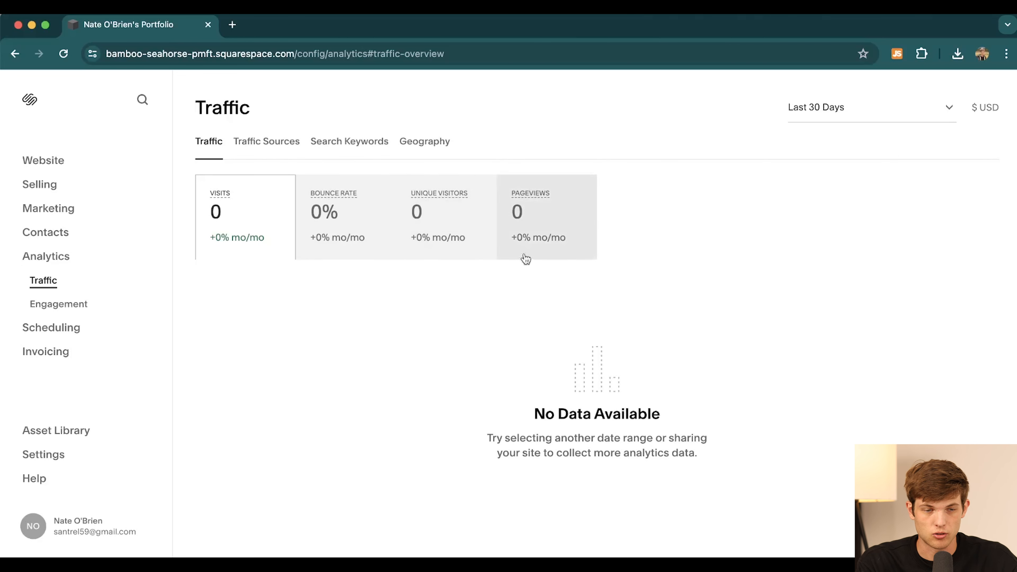
{"action": "left_click", "coordinate": [356, 143]}
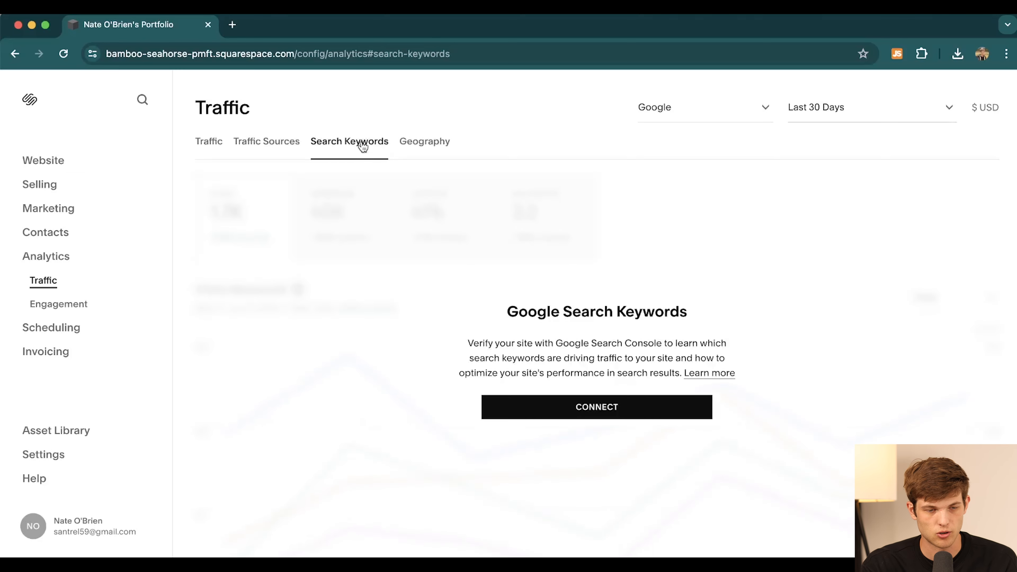
{"action": "left_click", "coordinate": [56, 330]}
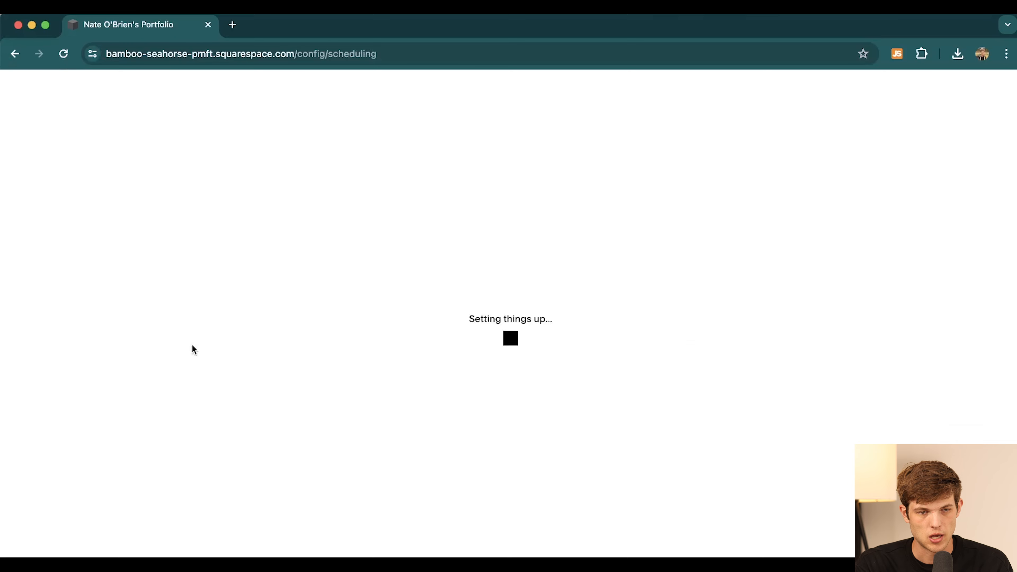
{"action": "left_click", "coordinate": [15, 53]}
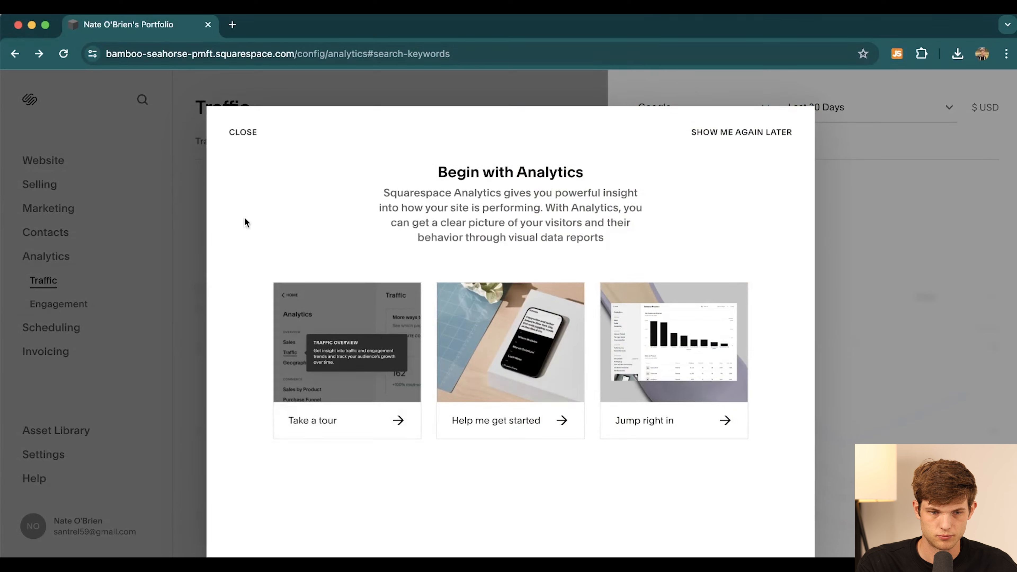
- Publish the site and load its copied custom-domain address in a new tab
{"action": "left_click", "coordinate": [240, 134]}
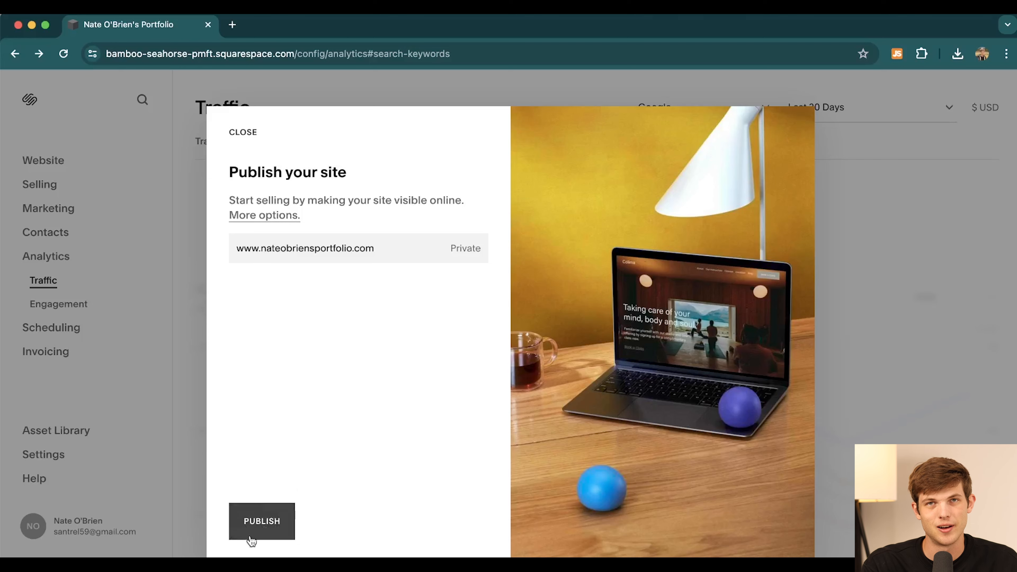
{"action": "left_click", "coordinate": [282, 531]}
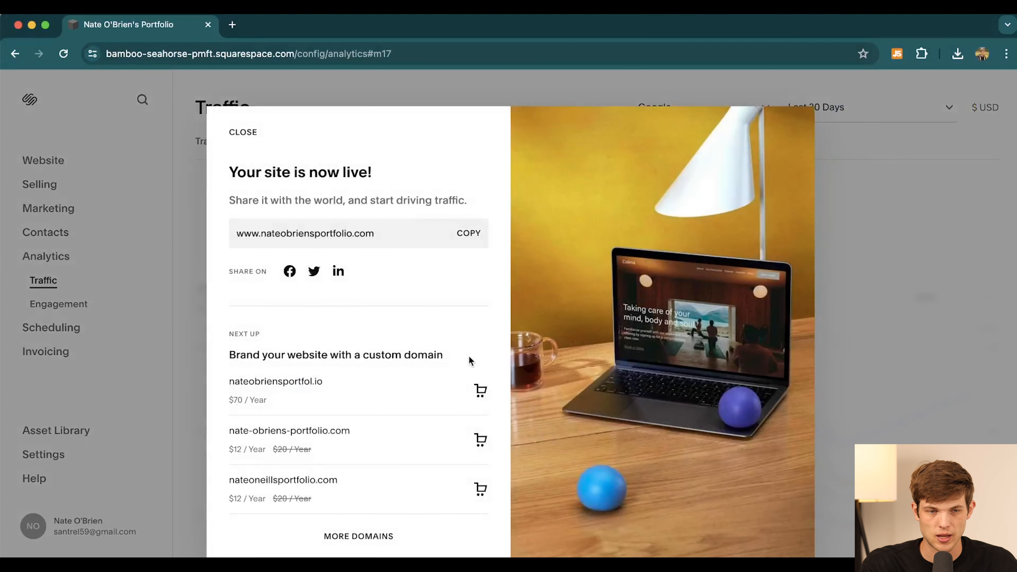
{"action": "left_click", "coordinate": [469, 233]}
{"action": "left_click", "coordinate": [232, 25]}
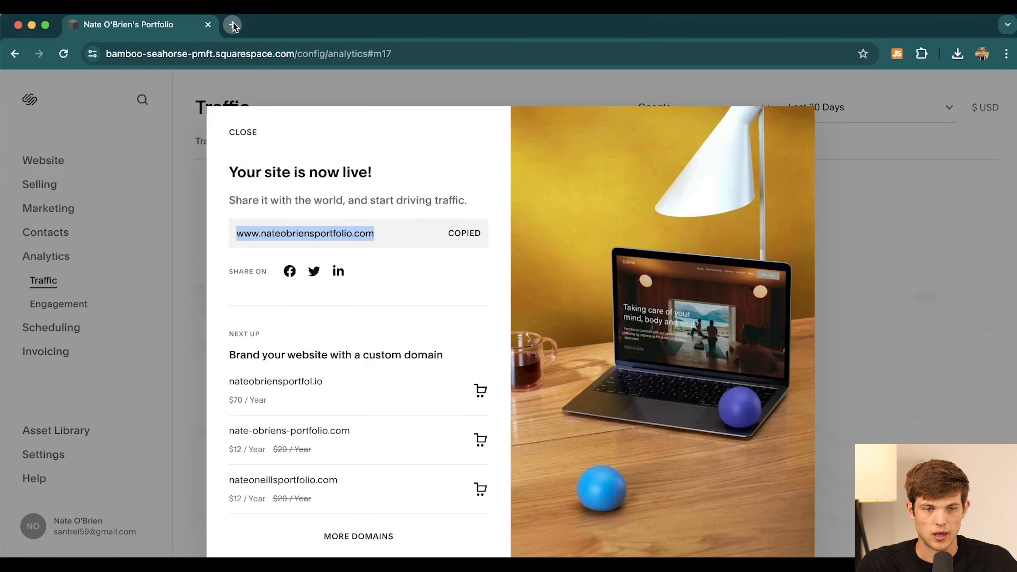
{"action": "key", "text": "super+v"}
{"action": "key", "text": "Return"}
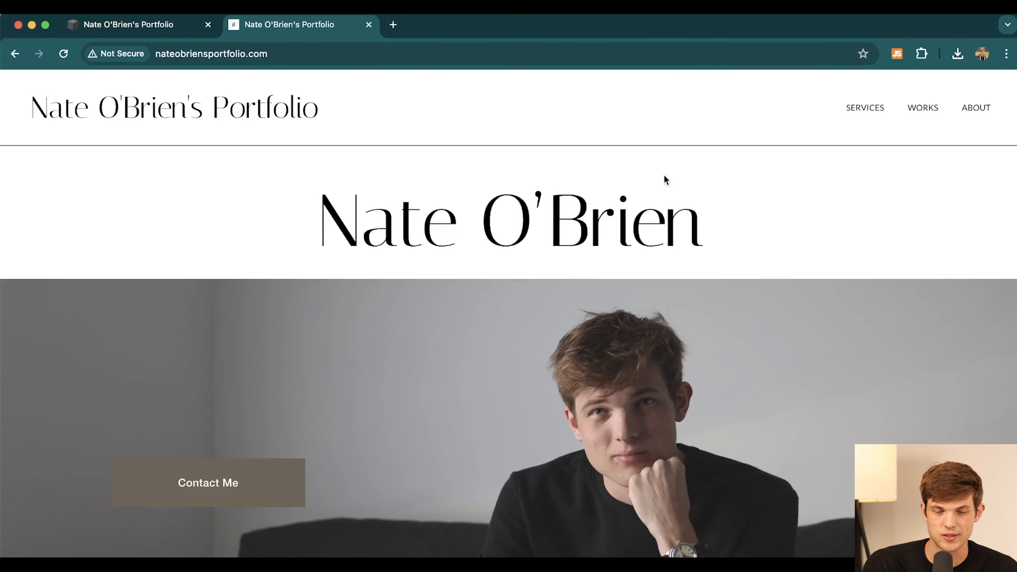
- Browse the live site's home page and Works page
{"action": "scroll", "coordinate": [519, 317], "scroll_direction": "down", "scroll_amount": 15}
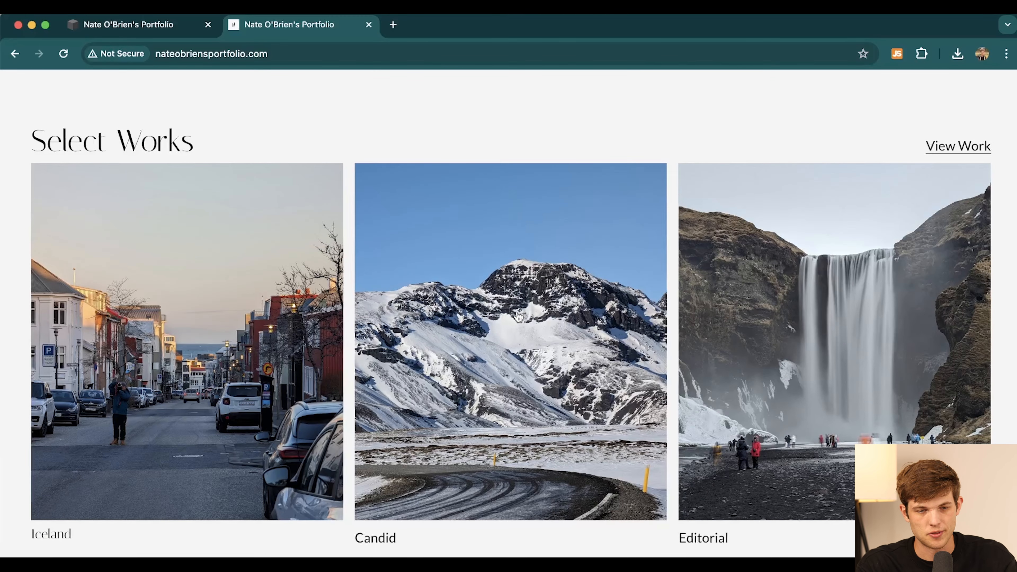
{"action": "scroll", "coordinate": [518, 317], "scroll_direction": "down", "scroll_amount": 10}
{"action": "scroll", "coordinate": [519, 317], "scroll_direction": "down", "scroll_amount": 15}
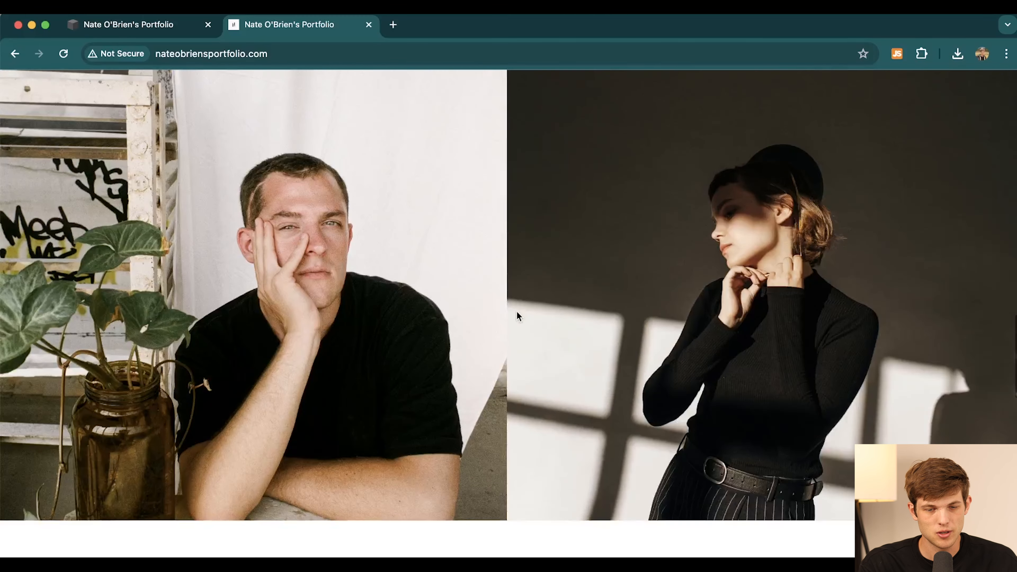
{"action": "scroll", "coordinate": [392, 300], "scroll_direction": "down", "scroll_amount": 12}
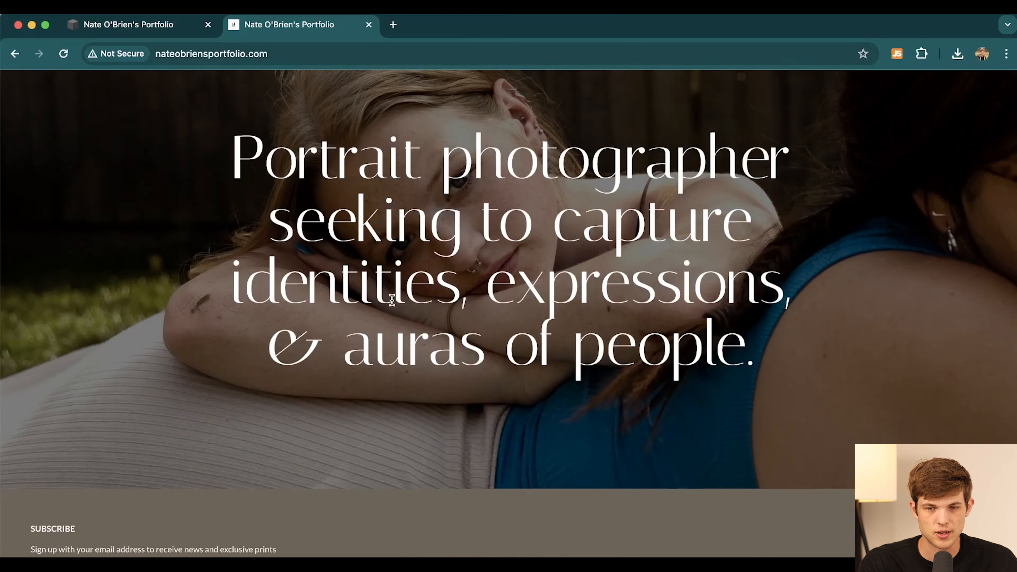
{"action": "scroll", "coordinate": [392, 300], "scroll_direction": "up", "scroll_amount": 20}
{"action": "scroll", "coordinate": [421, 282], "scroll_direction": "down", "scroll_amount": 2}
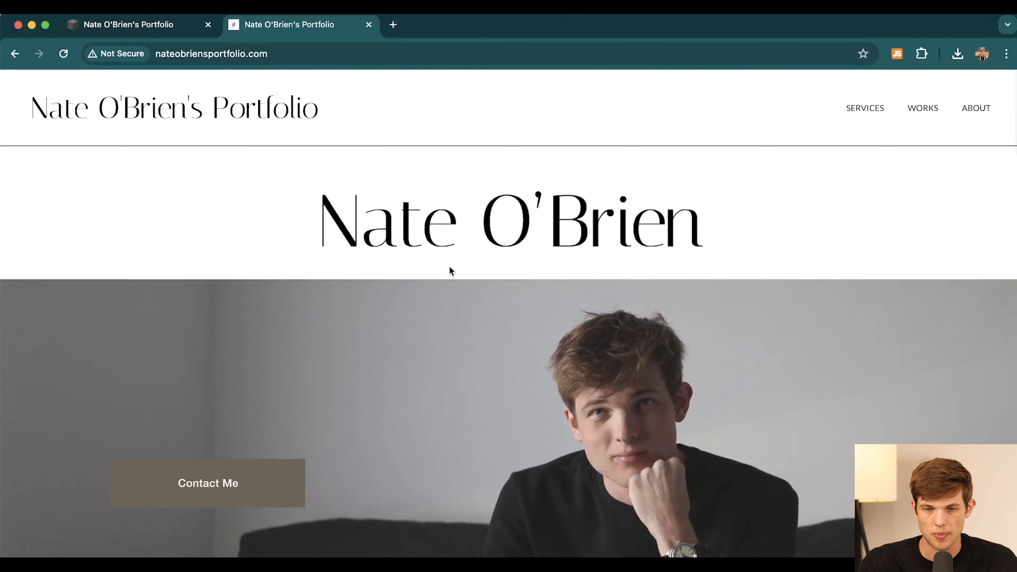
{"action": "left_click", "coordinate": [930, 111]}
{"action": "scroll", "coordinate": [380, 319], "scroll_direction": "down", "scroll_amount": 8}
{"action": "scroll", "coordinate": [380, 320], "scroll_direction": "up", "scroll_amount": 12}
{"action": "scroll", "coordinate": [683, 146], "scroll_direction": "down", "scroll_amount": 15}
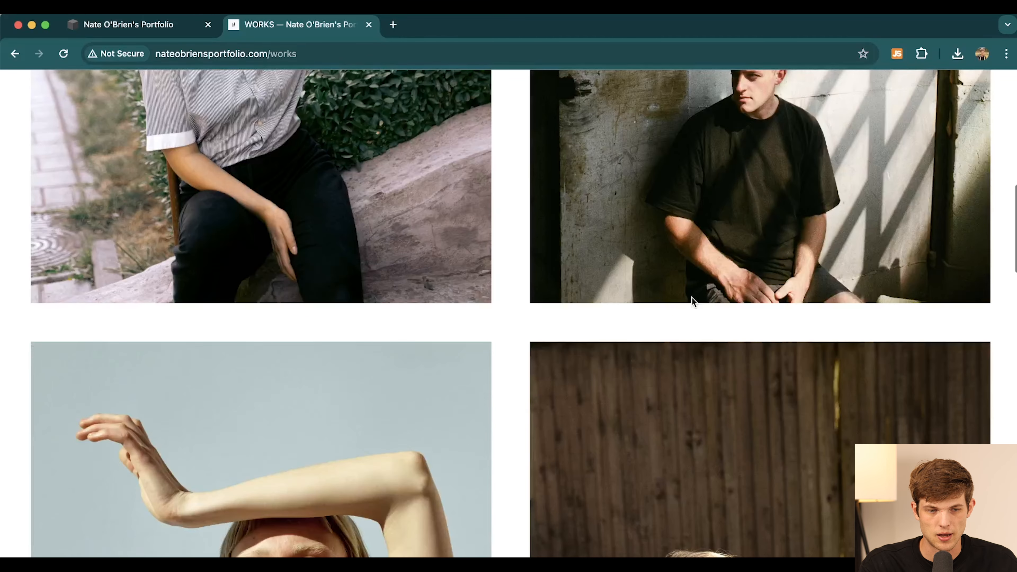
{"action": "scroll", "coordinate": [692, 302], "scroll_direction": "up", "scroll_amount": 20}
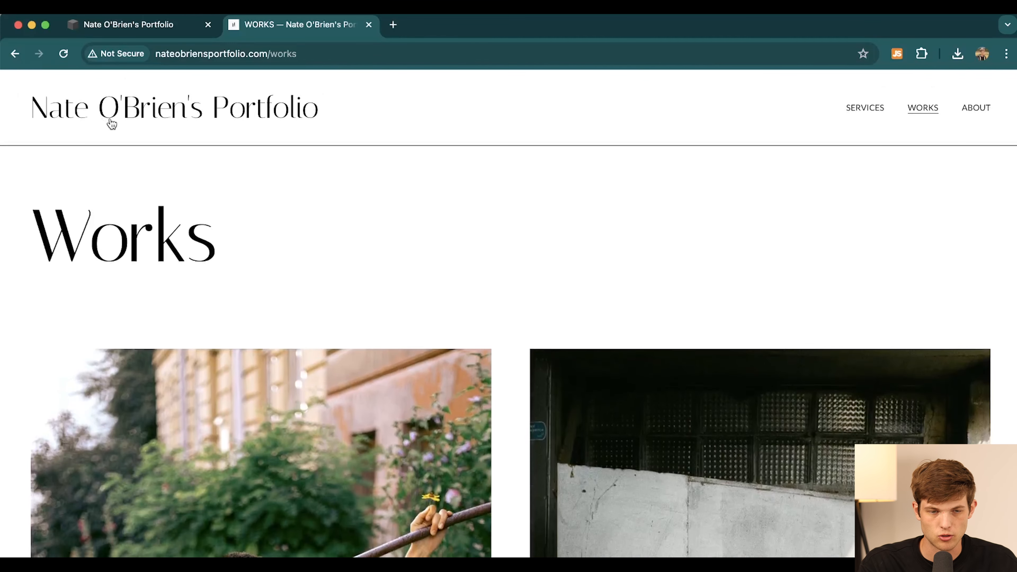
{"action": "left_click", "coordinate": [109, 120]}
- Back in the dashboard, dismiss the site-is-live dialog and show the Website Pages panel
{"action": "left_click", "coordinate": [126, 27]}
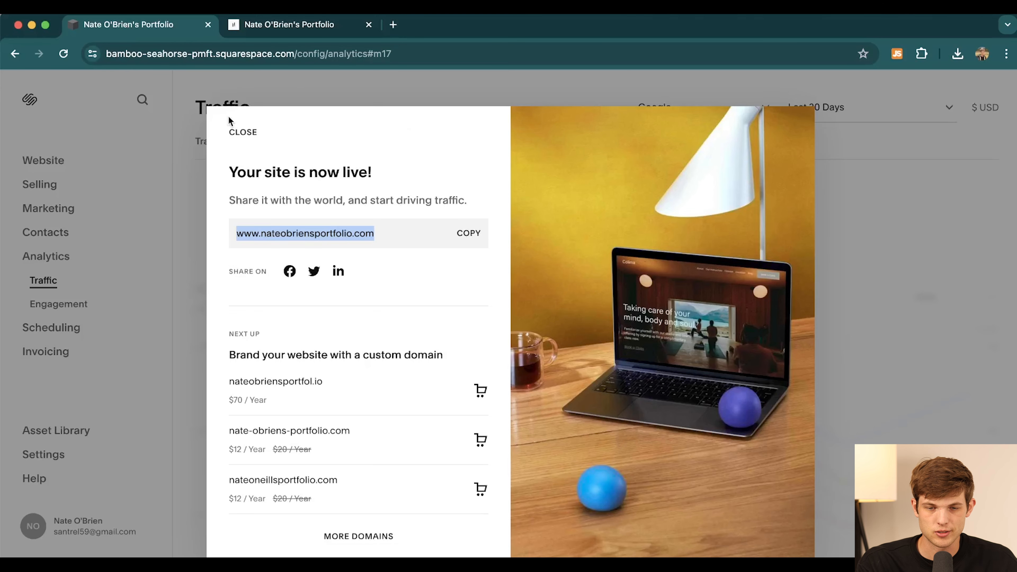
{"action": "left_click", "coordinate": [236, 136]}
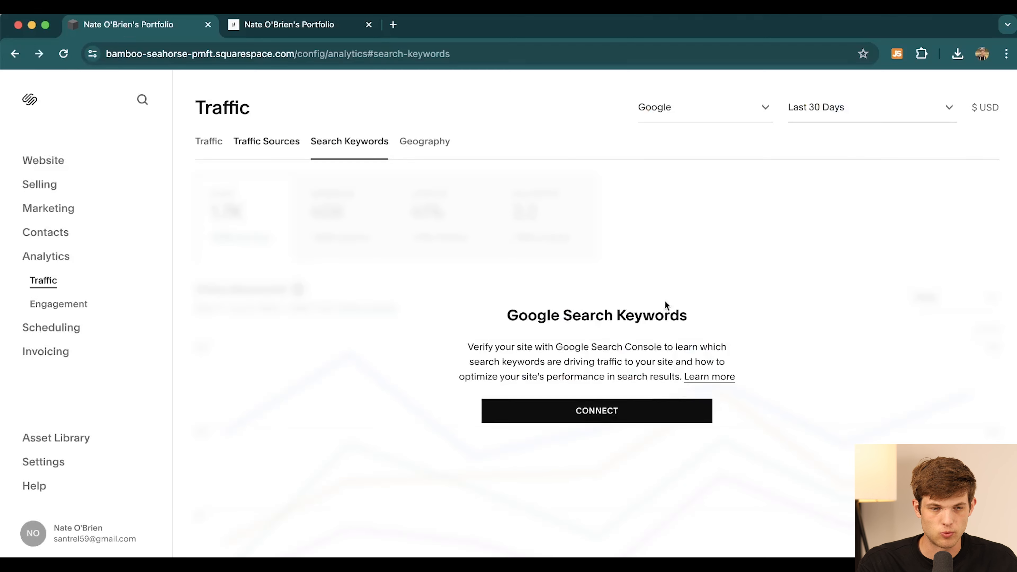
{"action": "left_click", "coordinate": [48, 160]}
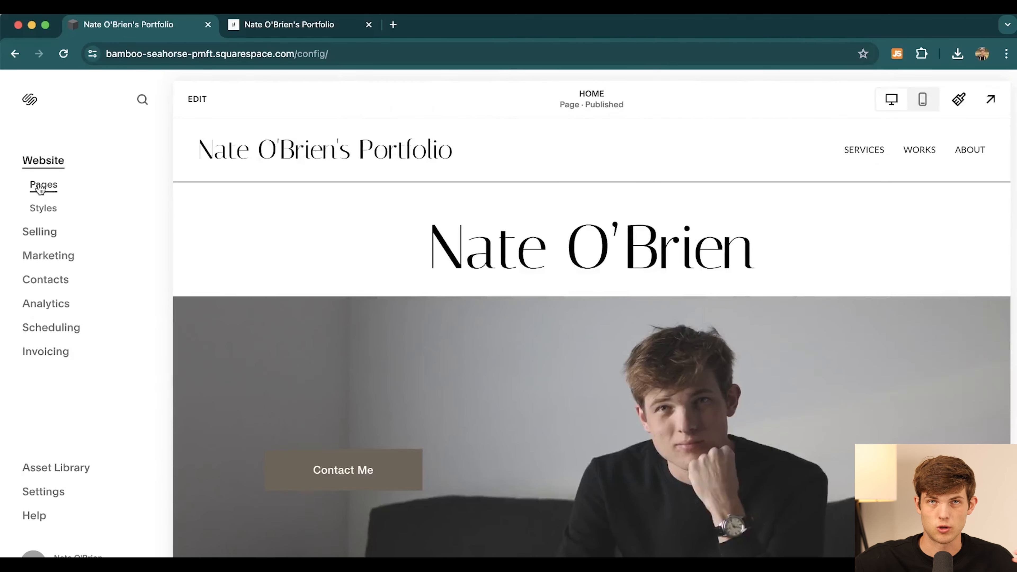
{"action": "left_click", "coordinate": [40, 185]}
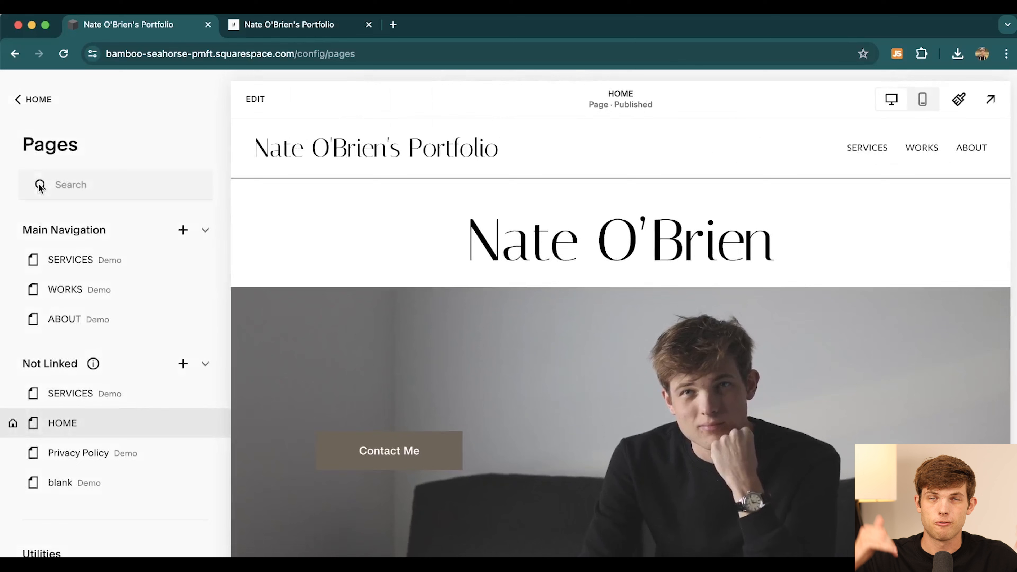